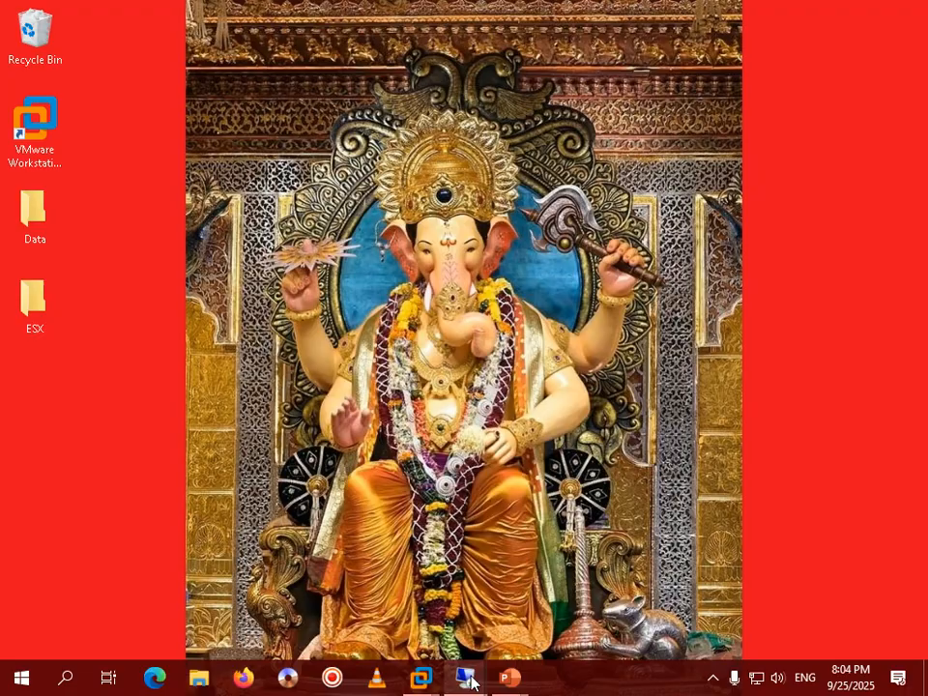
Step: On WIN2022DC, launch the Veeam console, connect to the local server, and list Last 24 Hours sessions
mouse_move(468, 677)
left_click(455, 601)
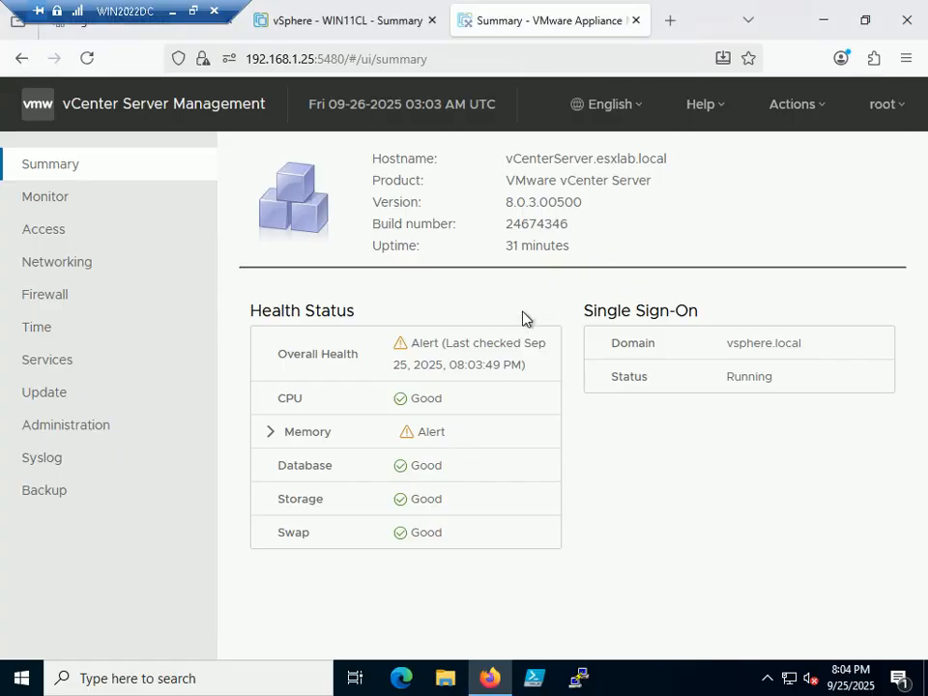
left_click(824, 23)
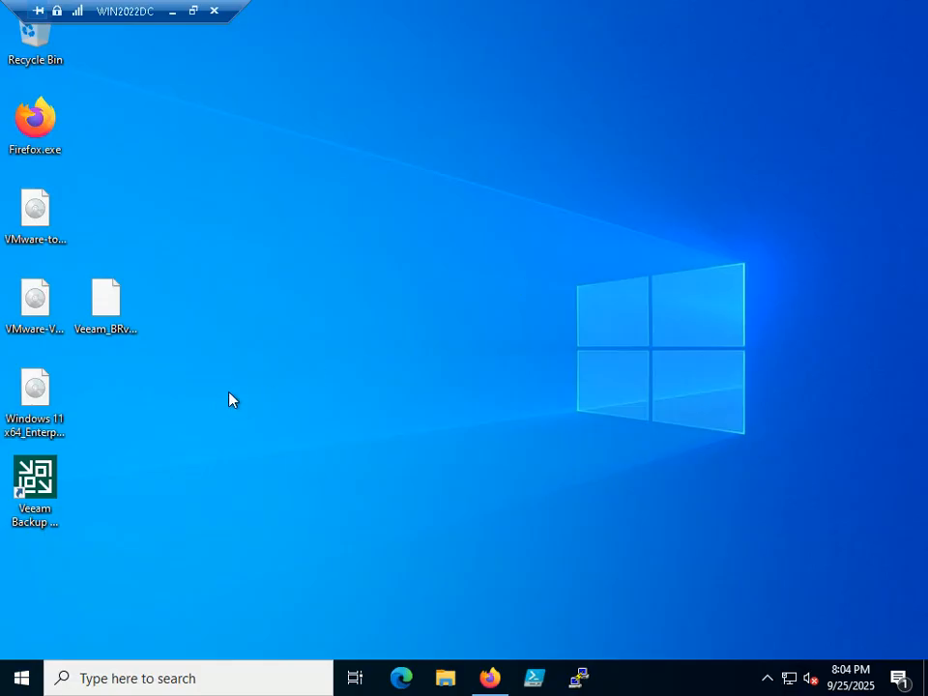
double_click(43, 488)
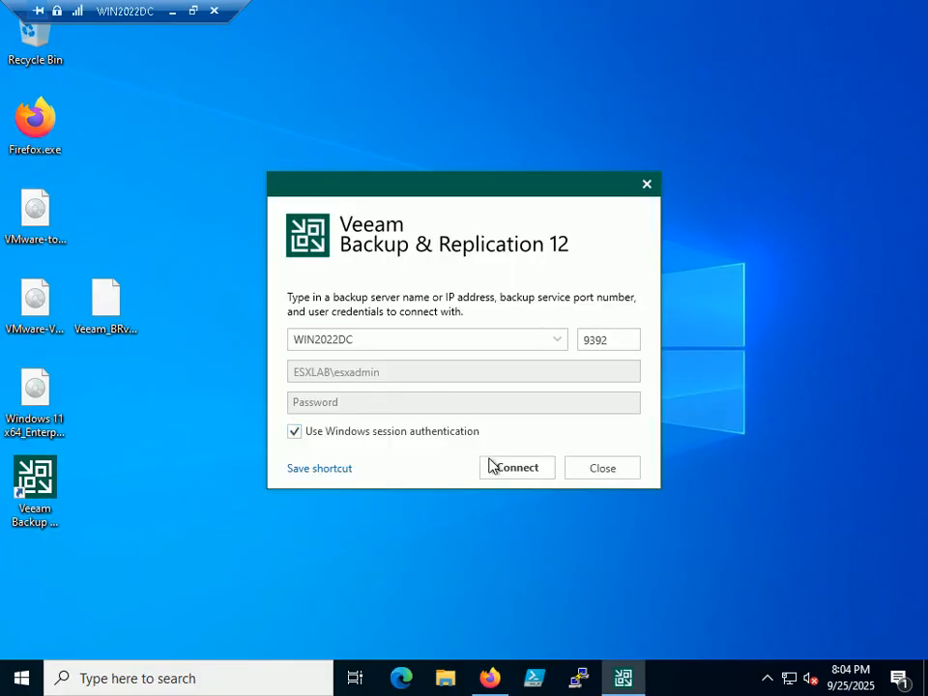
left_click(522, 472)
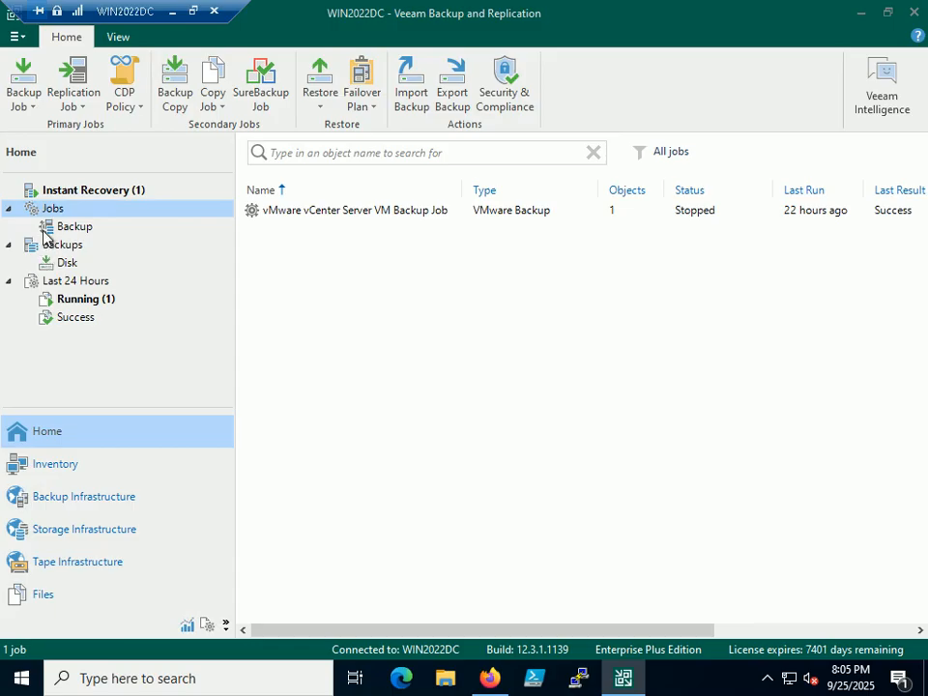
left_click(76, 282)
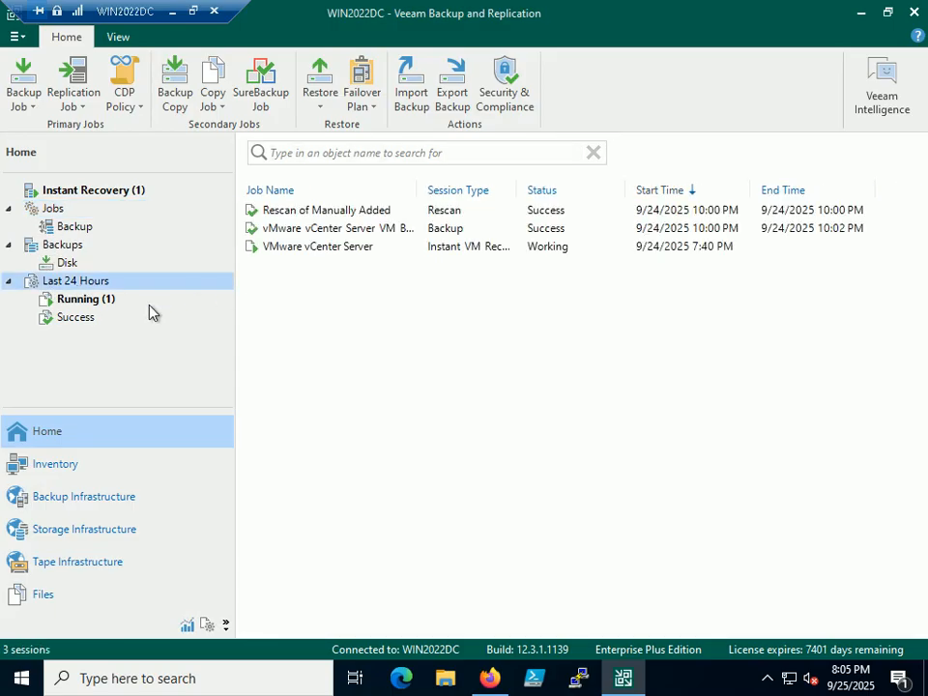
Step: Filter to Running sessions and stop the VMware vCenter Server Instant VM Recovery session, confirming Yes
left_click(88, 307)
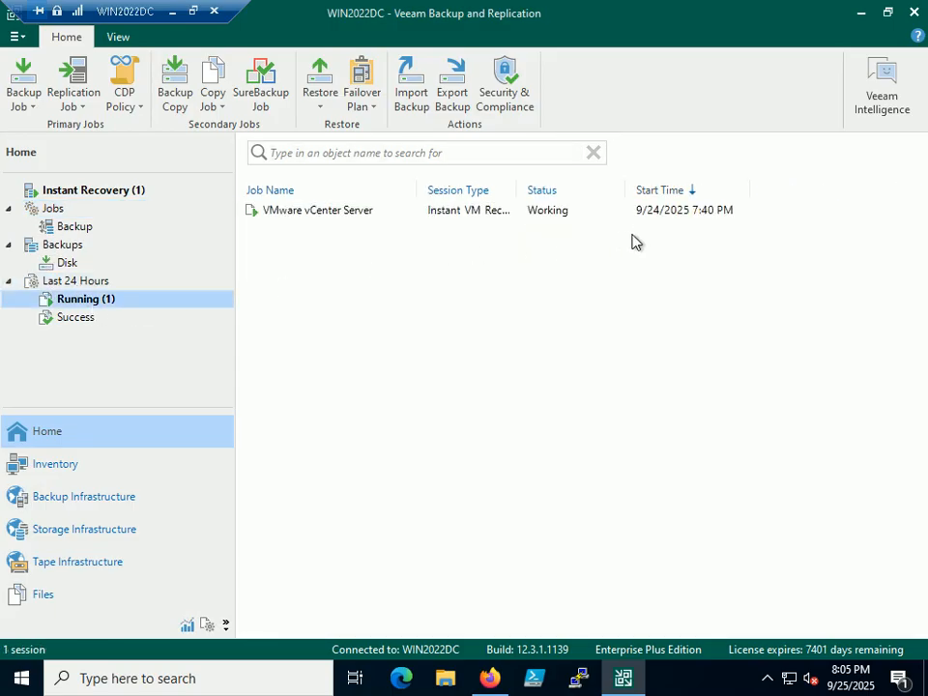
left_click_drag(518, 200, 606, 199)
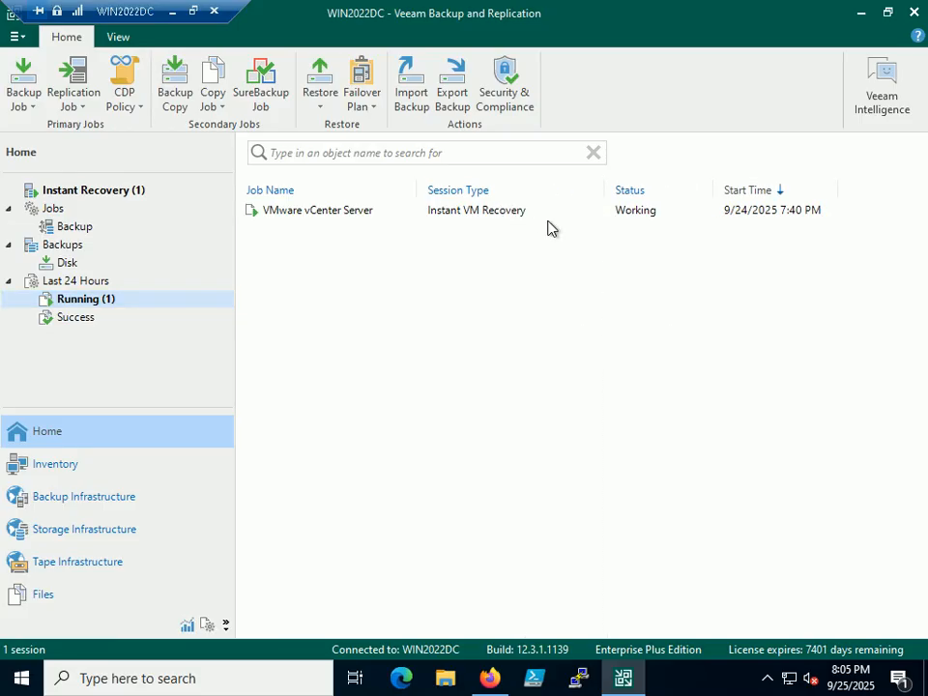
left_click(499, 211)
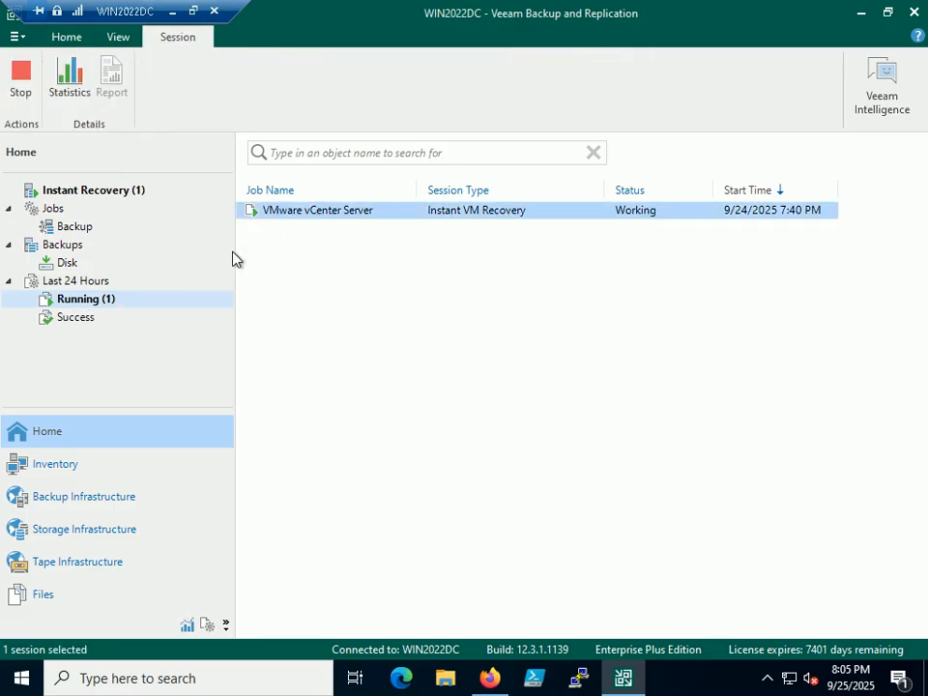
right_click(497, 209)
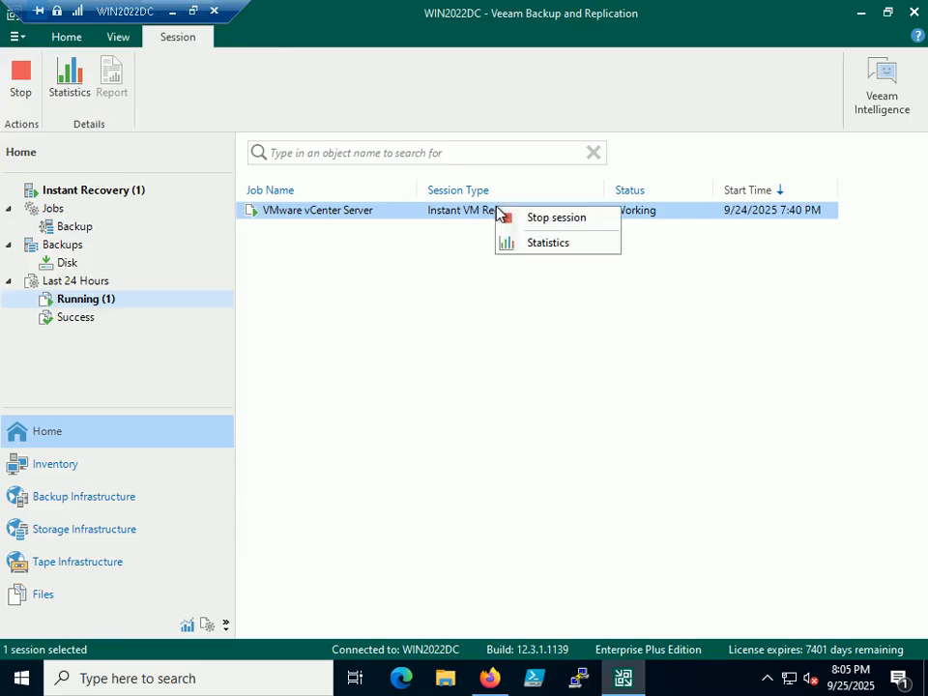
left_click(551, 217)
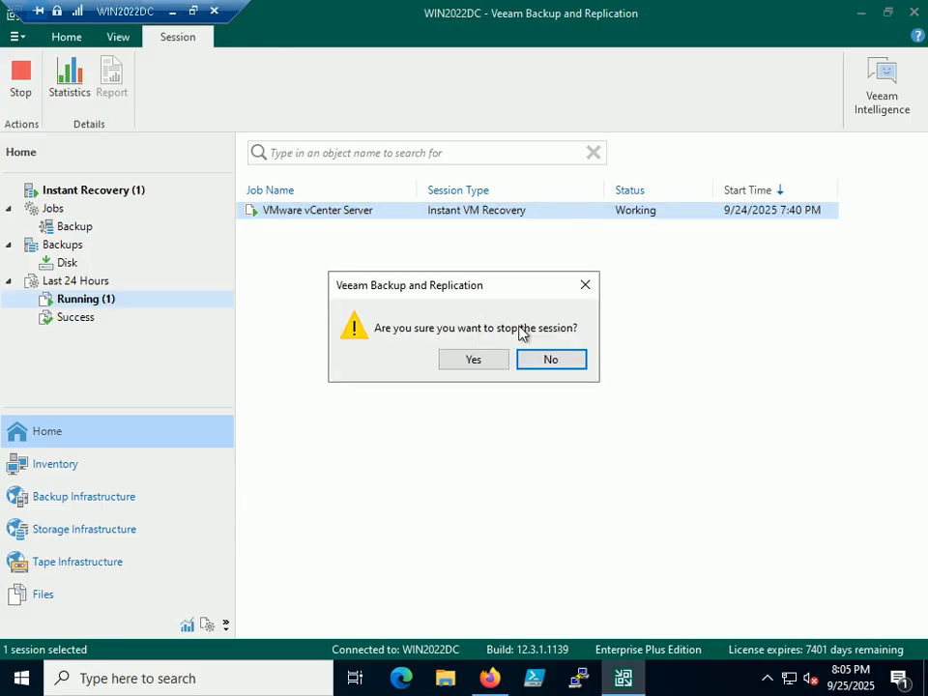
left_click(466, 358)
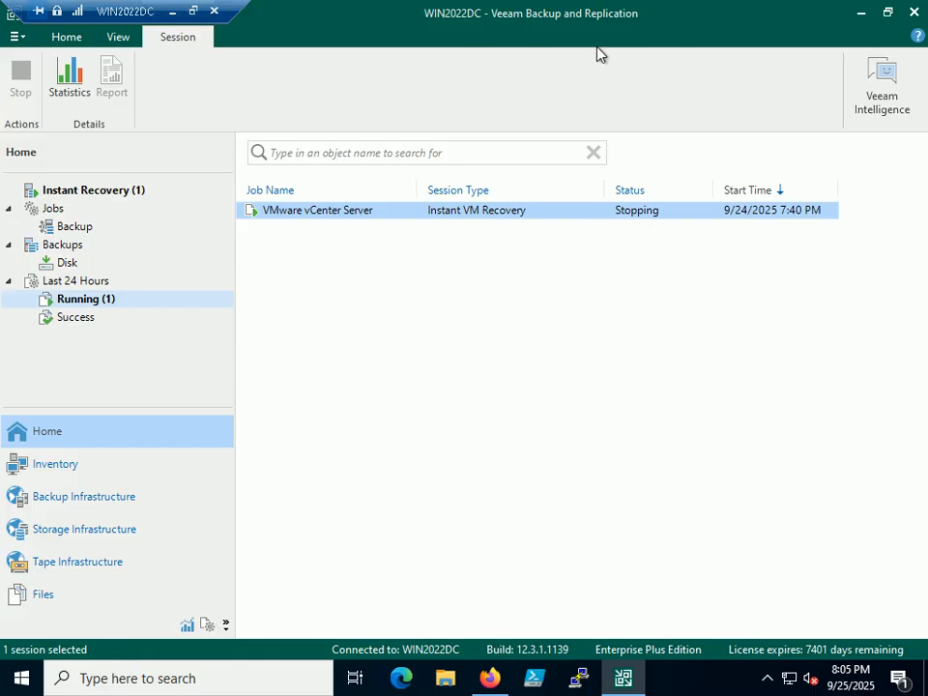
left_click_drag(109, 11, 293, 10)
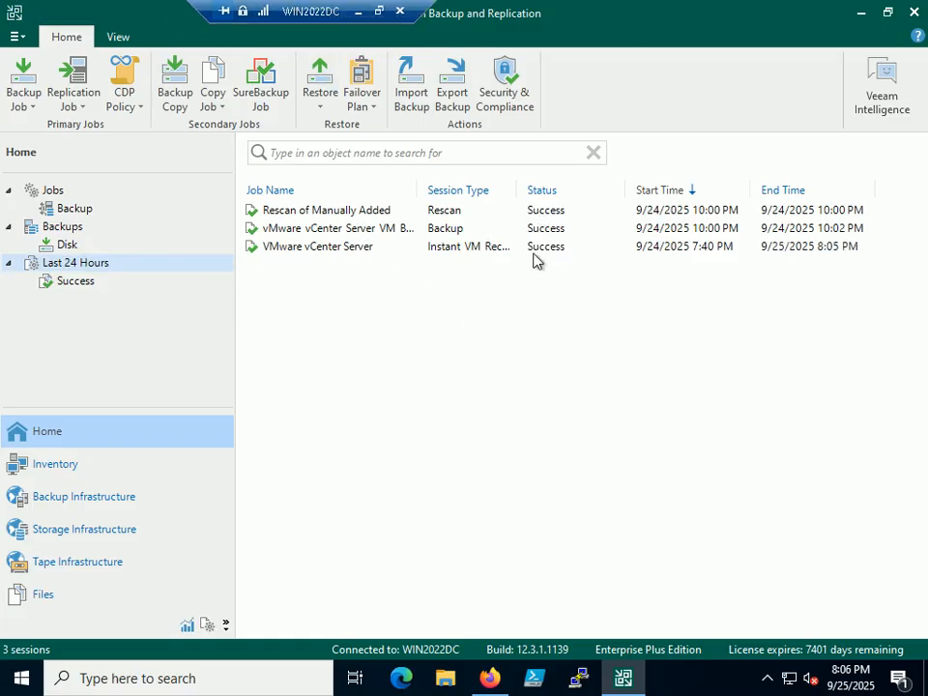
left_click(378, 10)
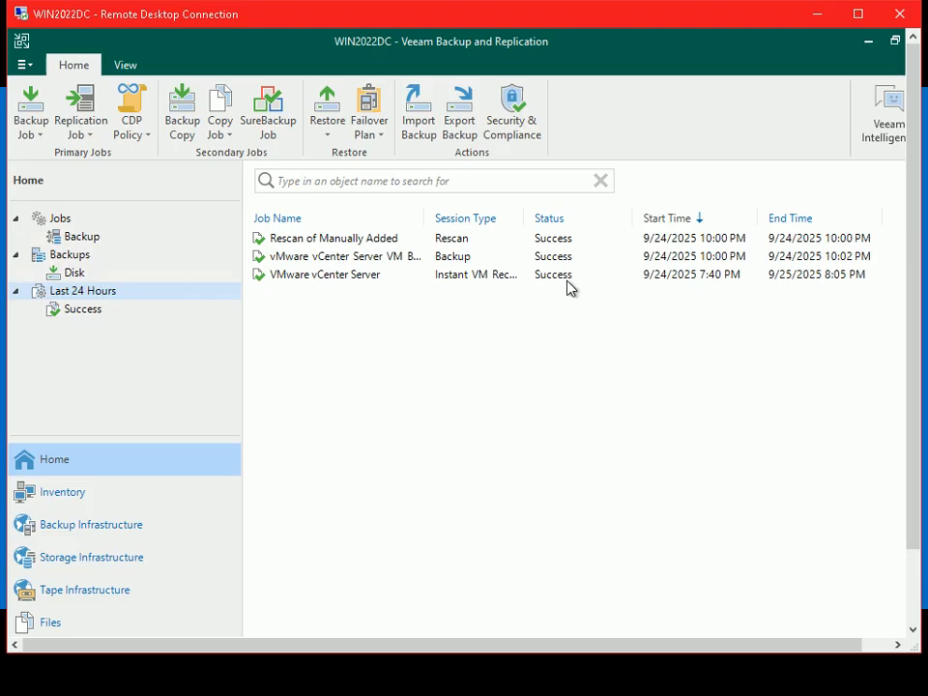
Step: Resume the PowerPoint slide show, advance to the Step 379 slide, then switch back to WIN2022DC
key("alt+Tab")
key("alt+Tab")
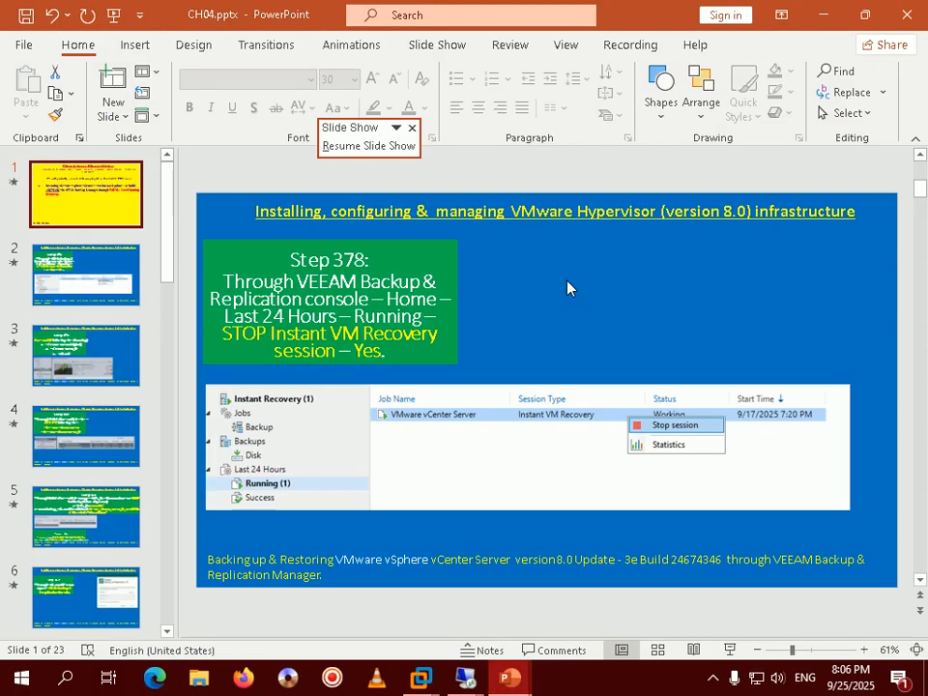
left_click(522, 684)
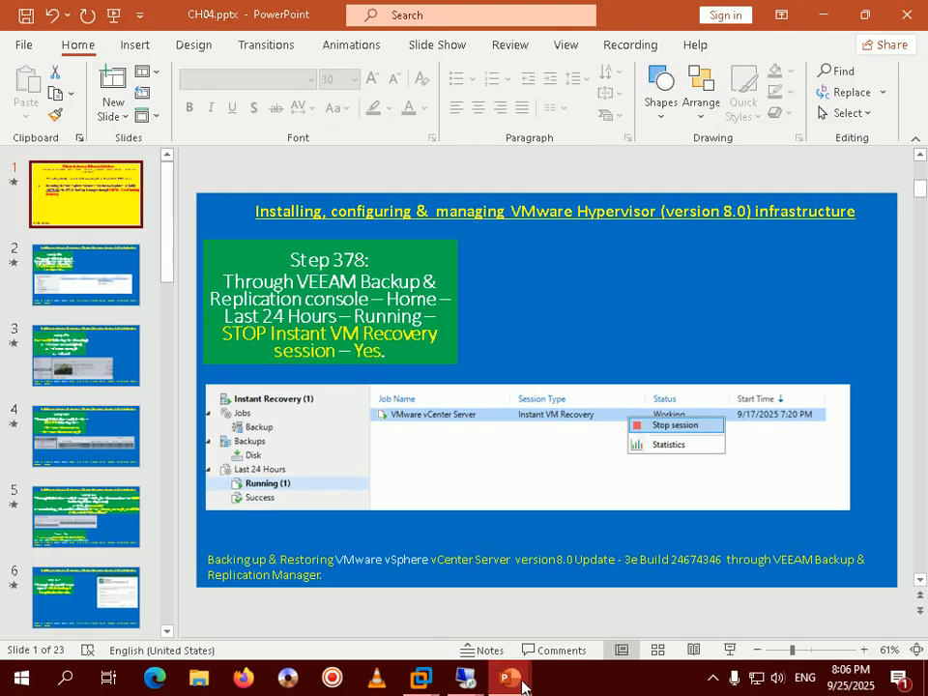
left_click(638, 586)
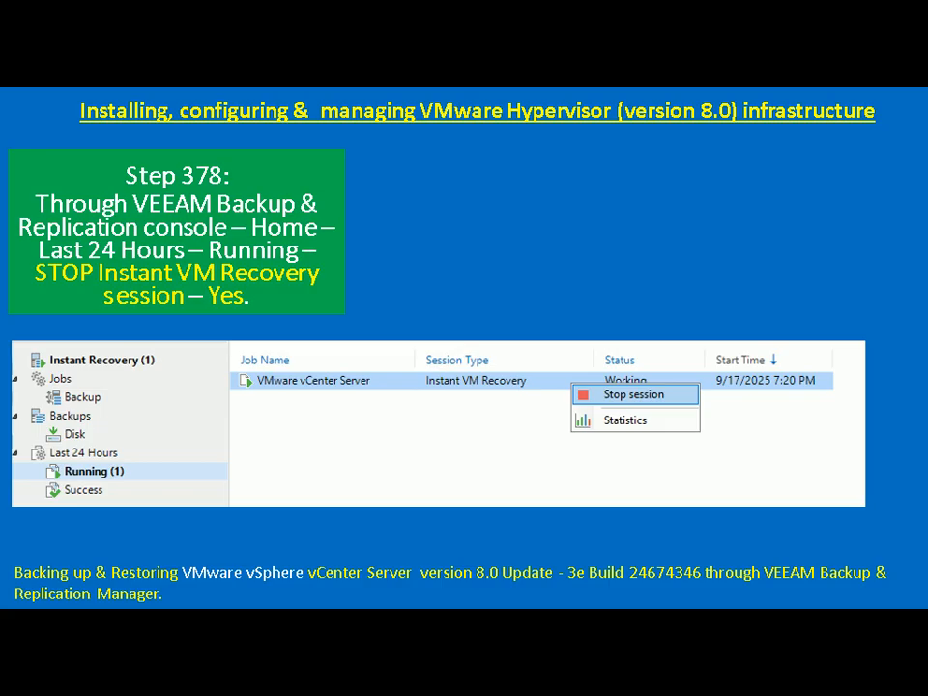
key("Right")
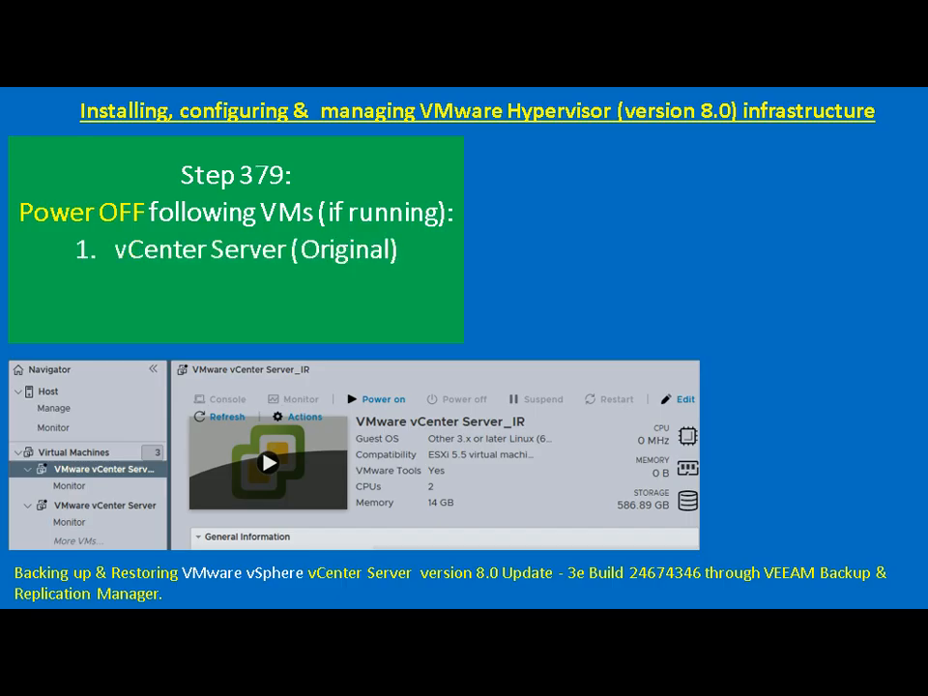
key("alt+Tab")
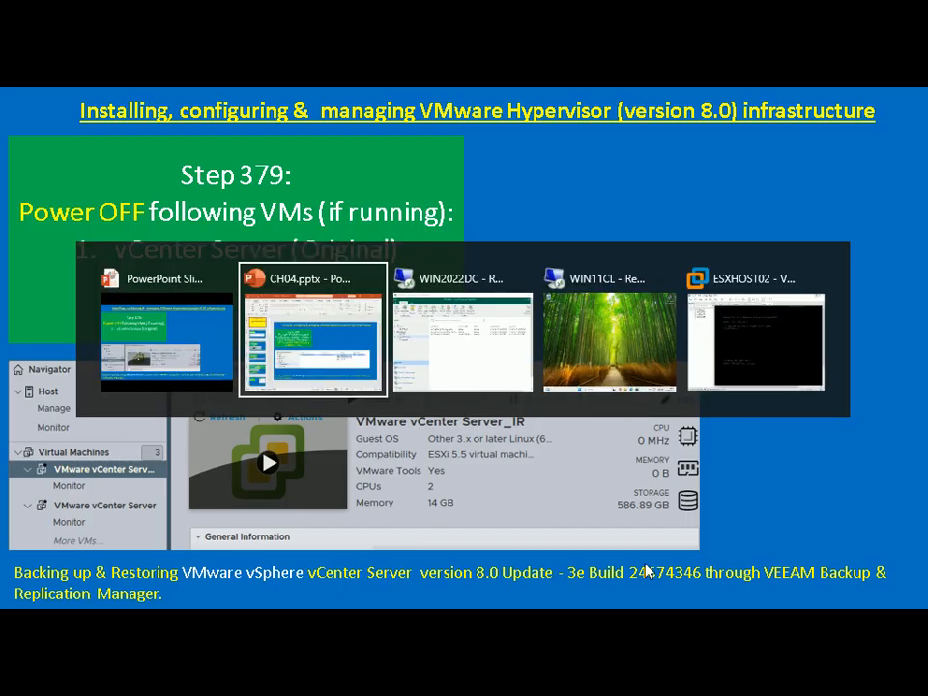
key("alt+Tab")
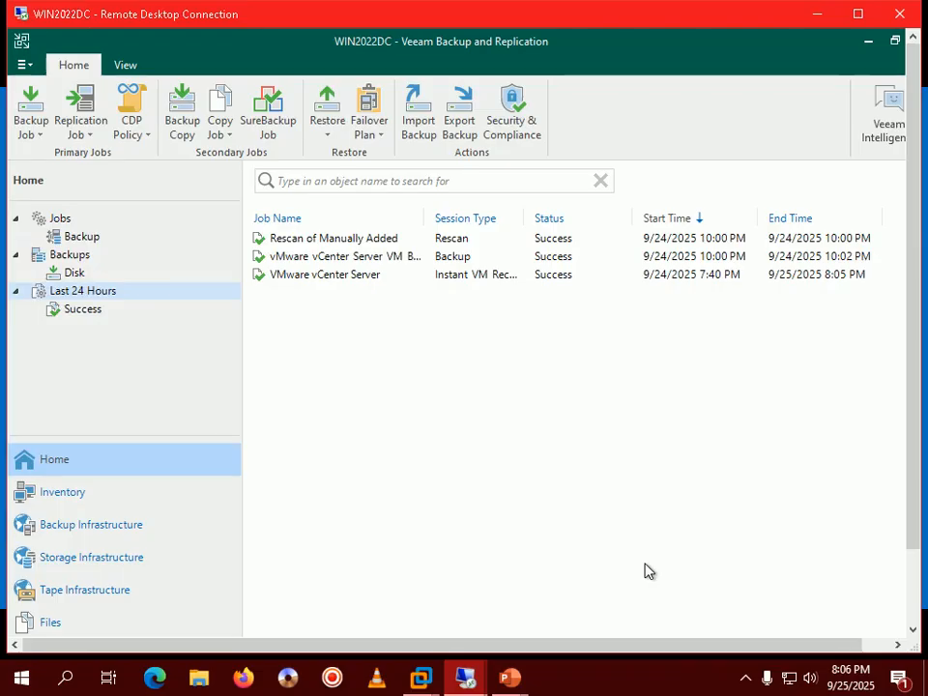
Step: In Firefox on WIN2022DC, close the ESXi login tab and log out of the vSphere Client
left_click(858, 13)
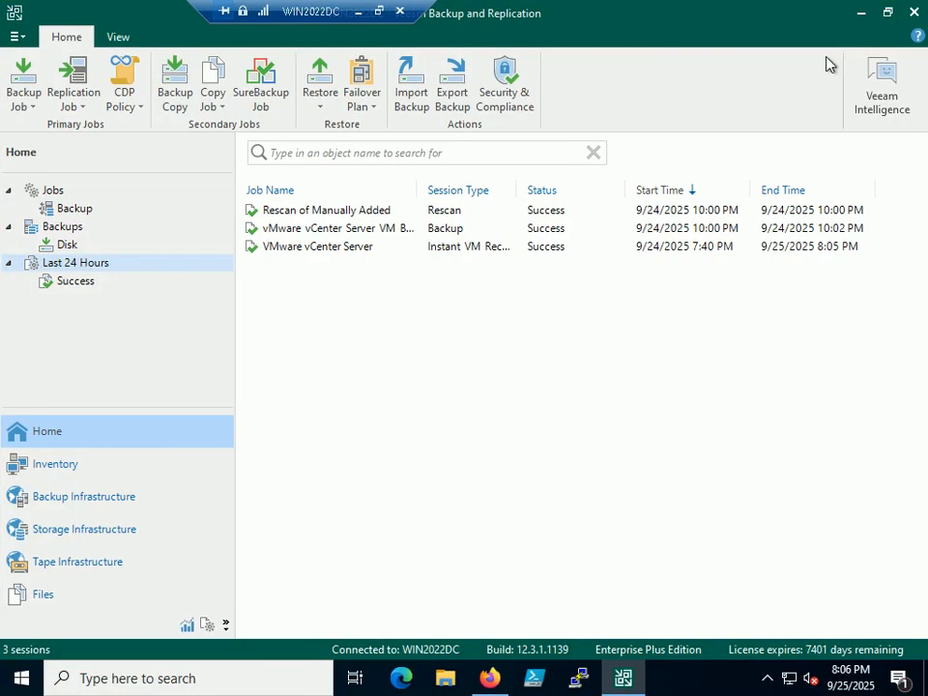
left_click(862, 14)
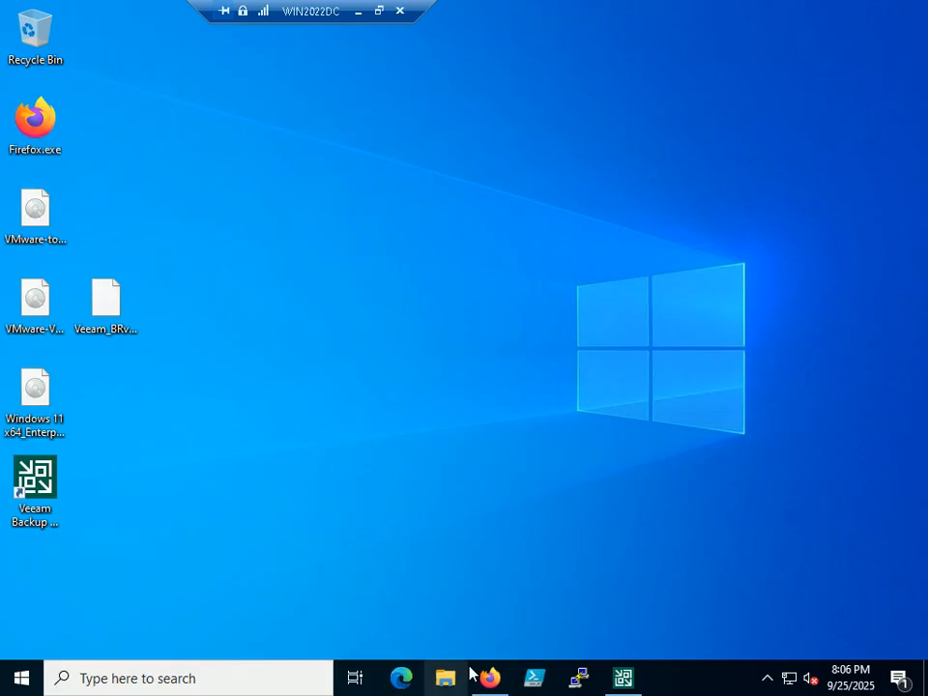
mouse_move(495, 681)
left_click(500, 608)
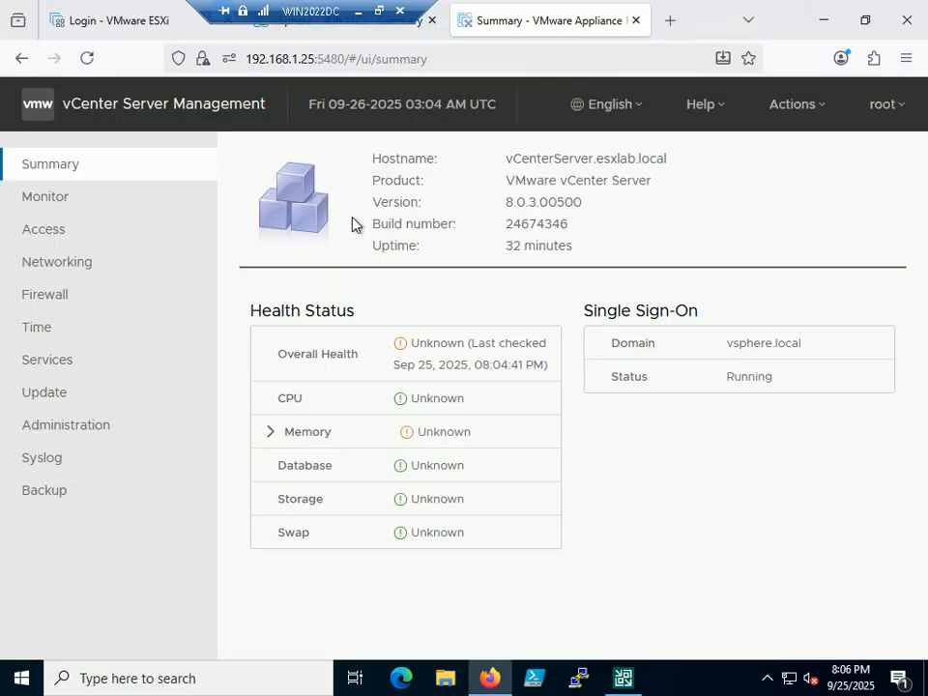
left_click_drag(310, 12, 733, 12)
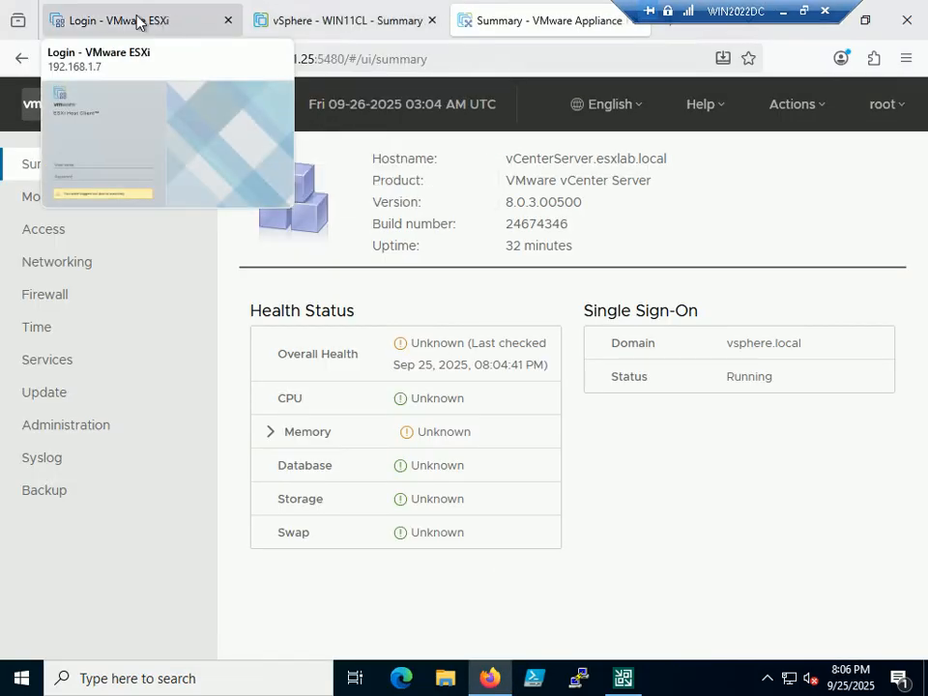
left_click(137, 21)
left_click(228, 20)
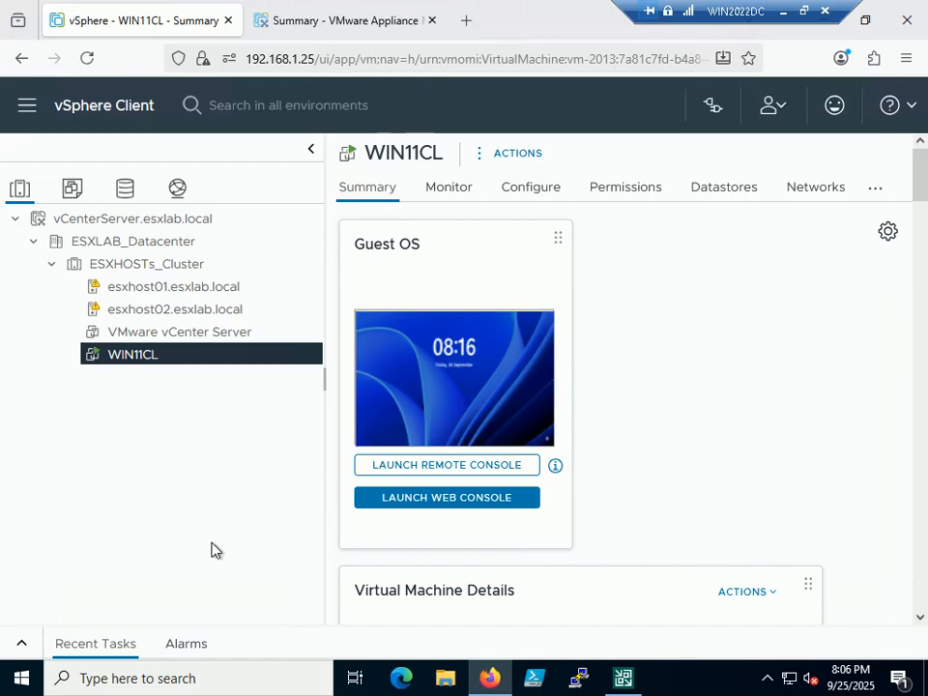
left_click(783, 107)
left_click(574, 257)
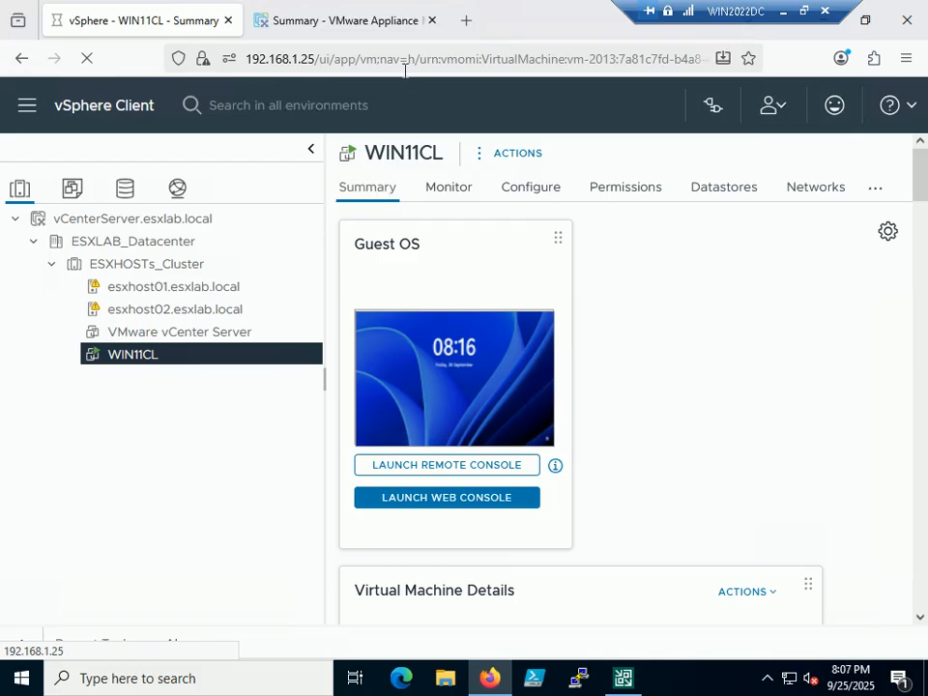
Step: Close the failed-loading tab, log root out of vCenter Server Management at 192.168.1.25:5480, and close Firefox
left_click(326, 31)
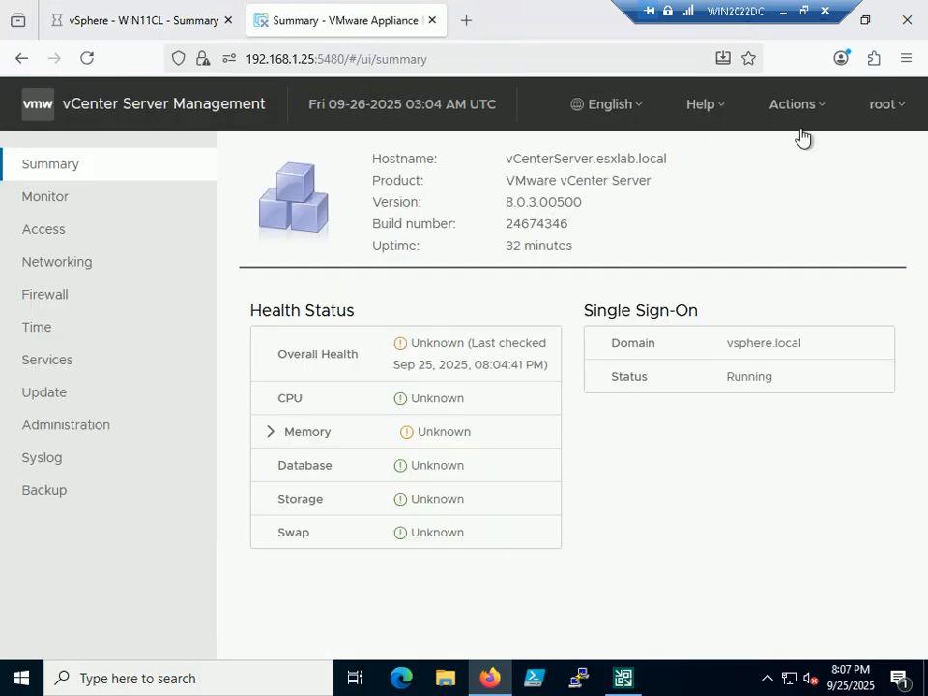
left_click(907, 114)
left_click(694, 203)
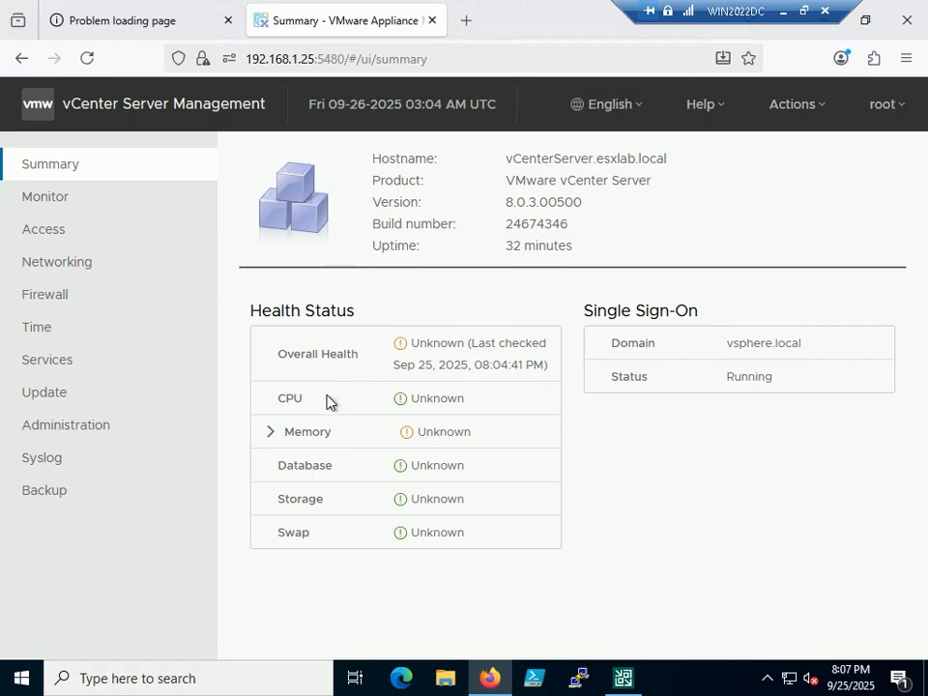
left_click(228, 21)
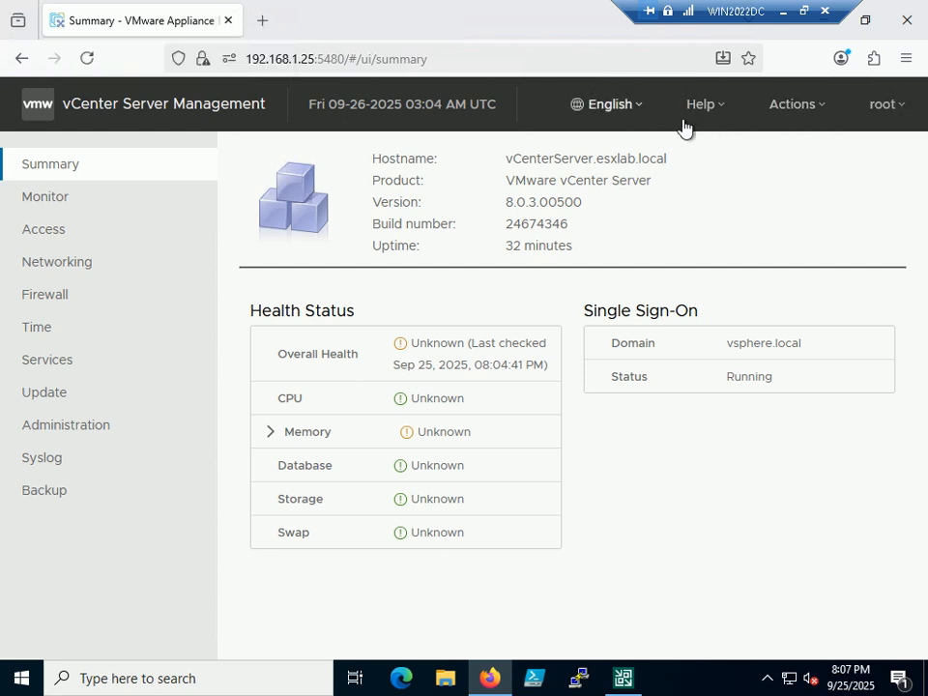
left_click(885, 104)
left_click(854, 153)
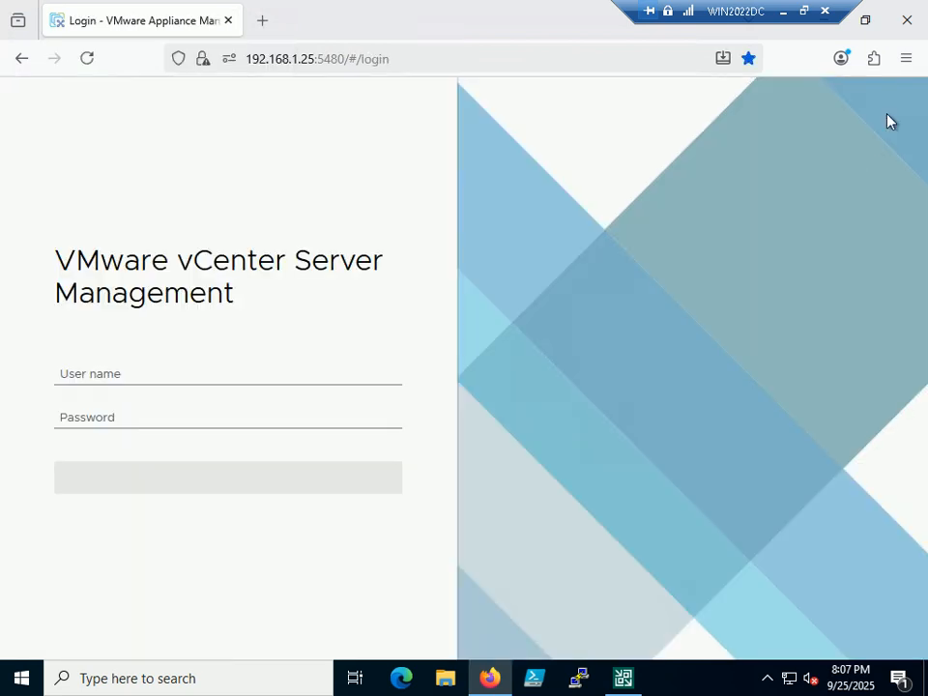
left_click(909, 21)
Step: Log in to the ESXi Host Client at 192.168.1.7 as root with the account password
left_click(494, 312)
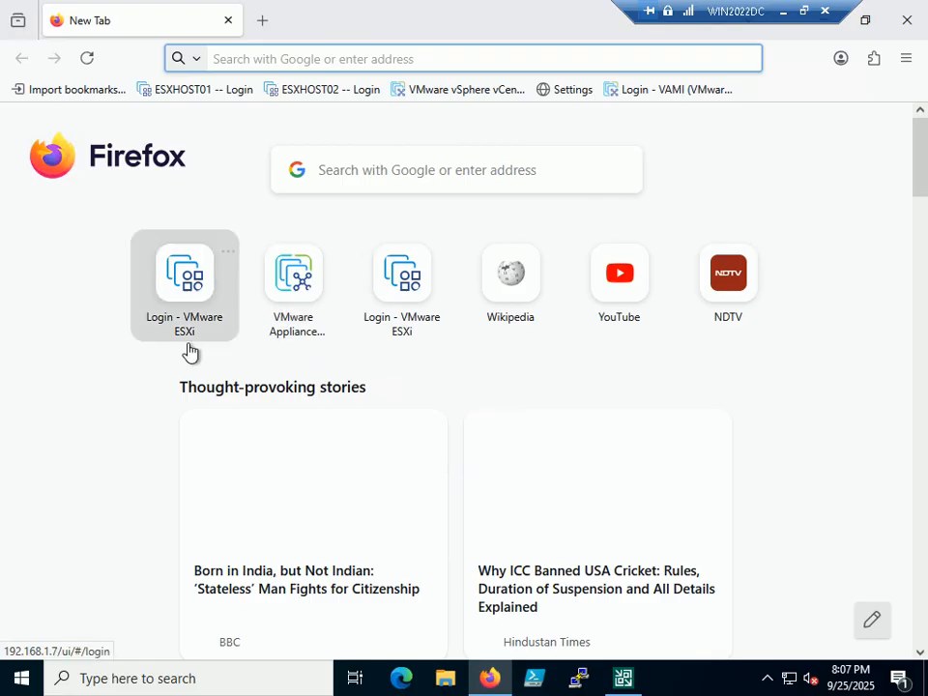
left_click(203, 310)
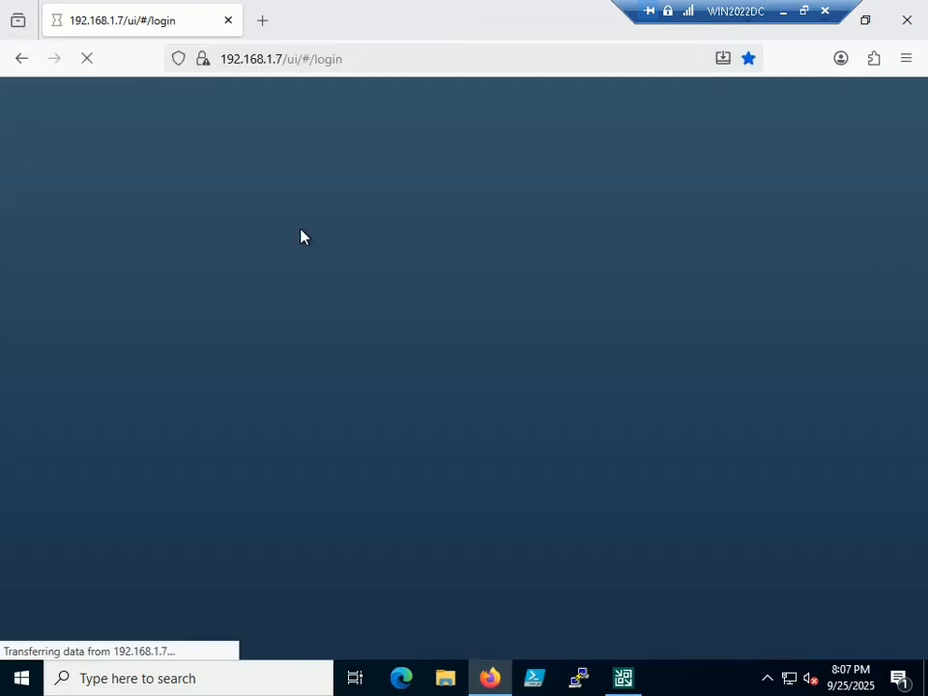
left_click(123, 385)
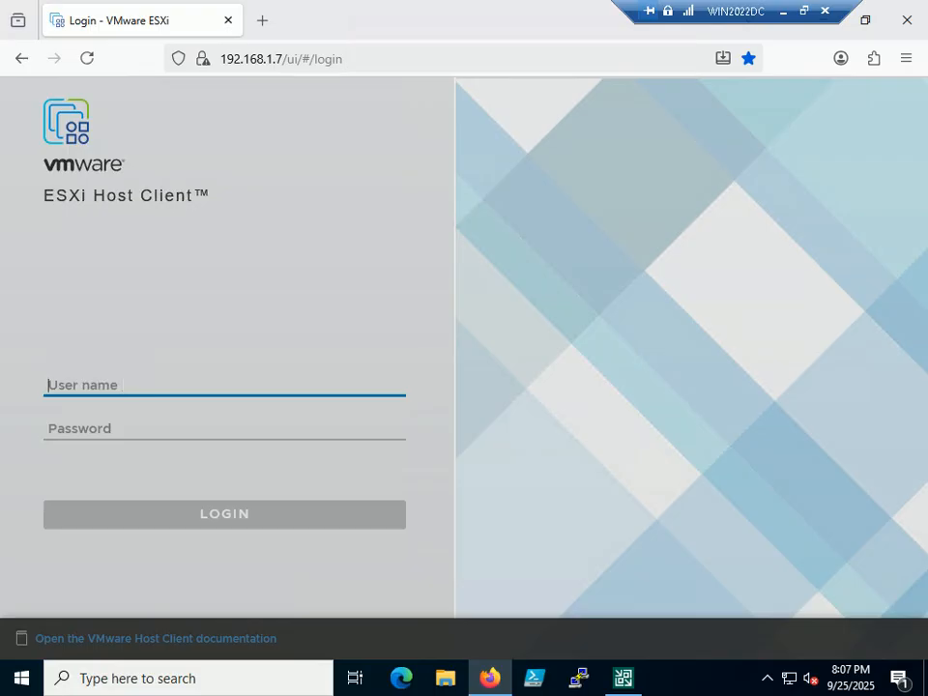
type("root")
key("Tab")
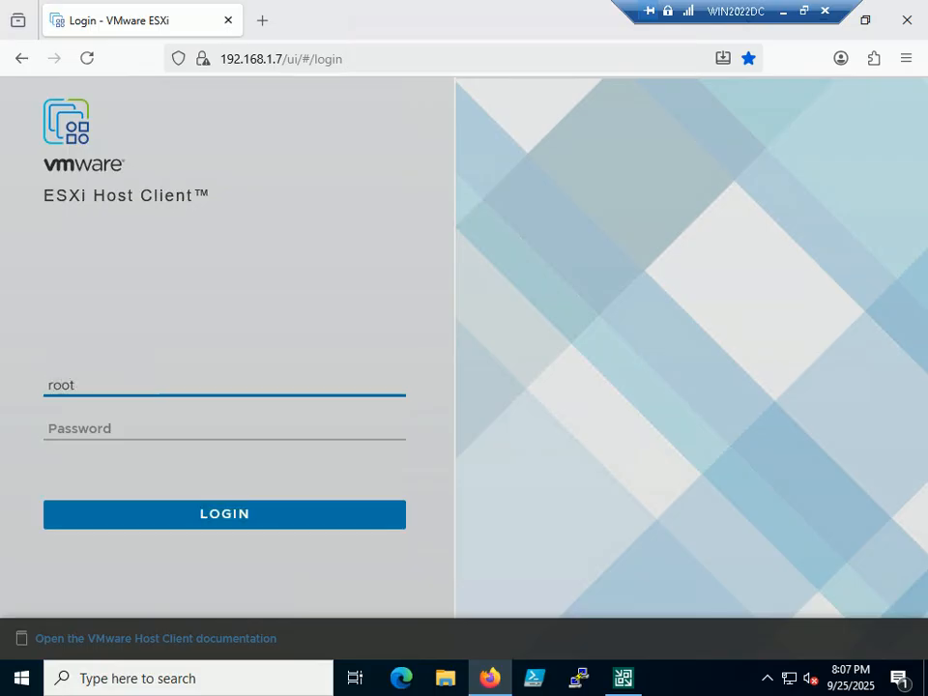
type("****")
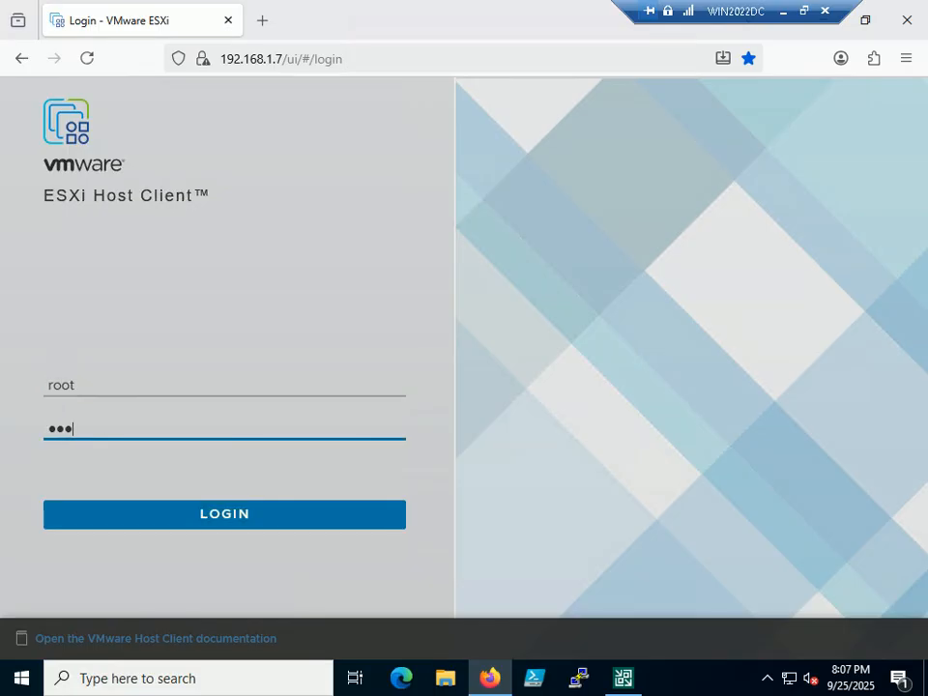
type("***")
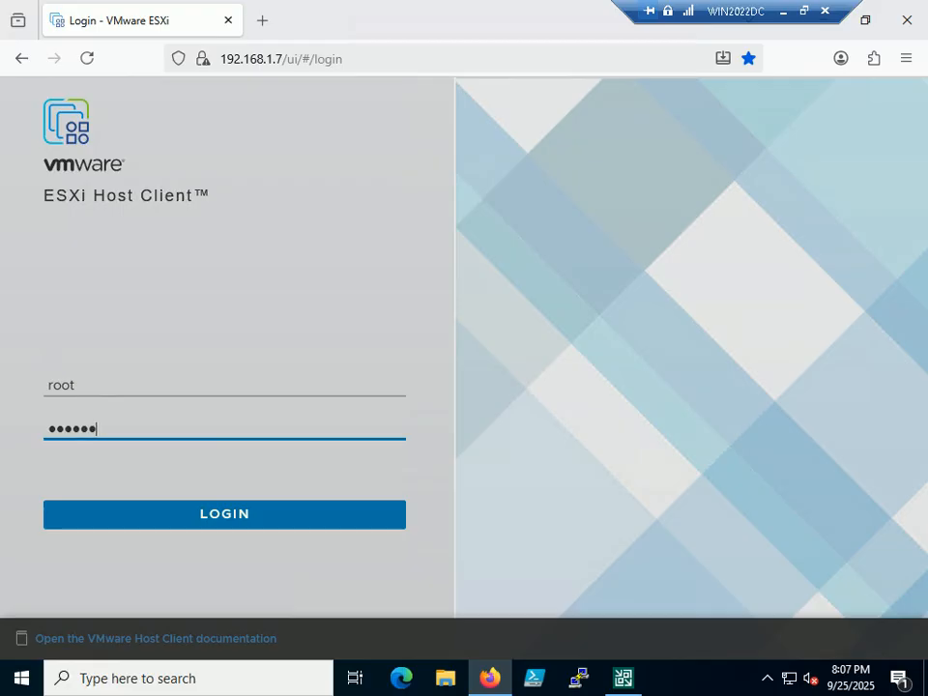
type("*")
key("Return")
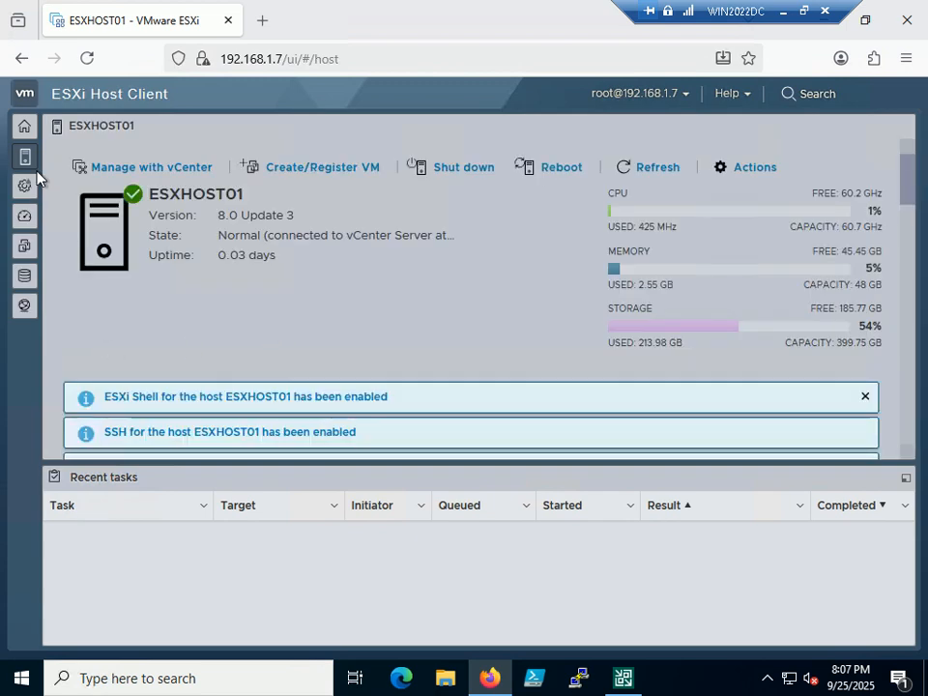
Step: Open the VMware vCenter Server VM from ESXHOST01's Virtual Machines list to confirm it's powered off
left_click(23, 129)
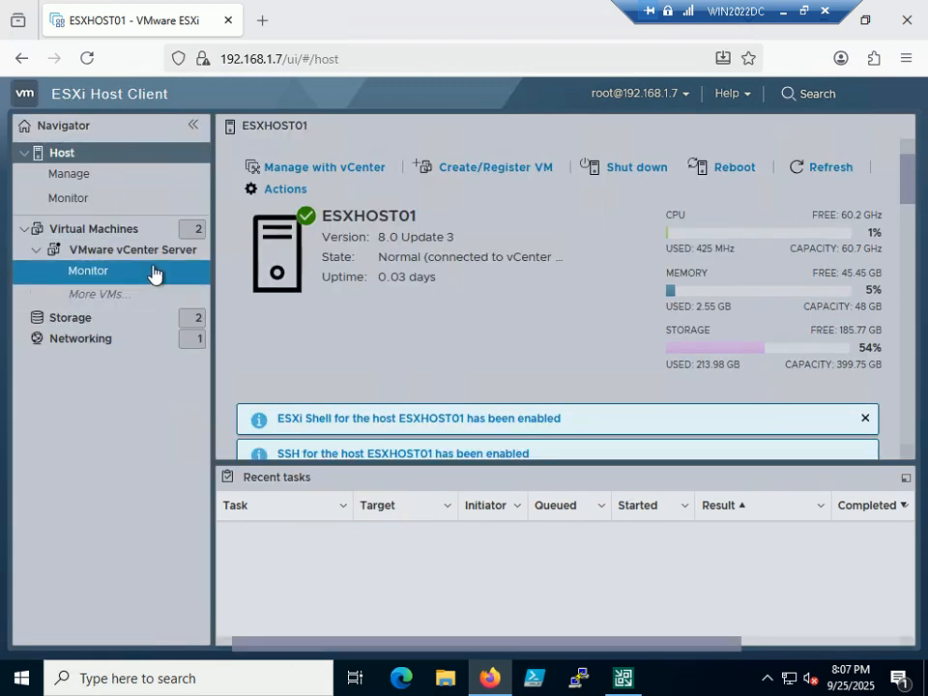
left_click(105, 233)
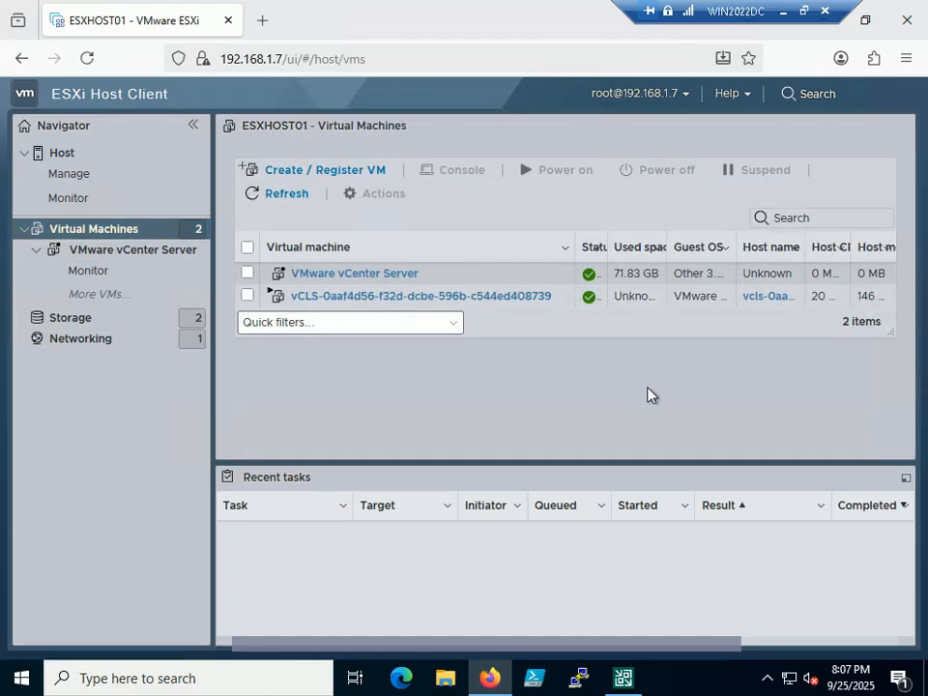
left_click(363, 283)
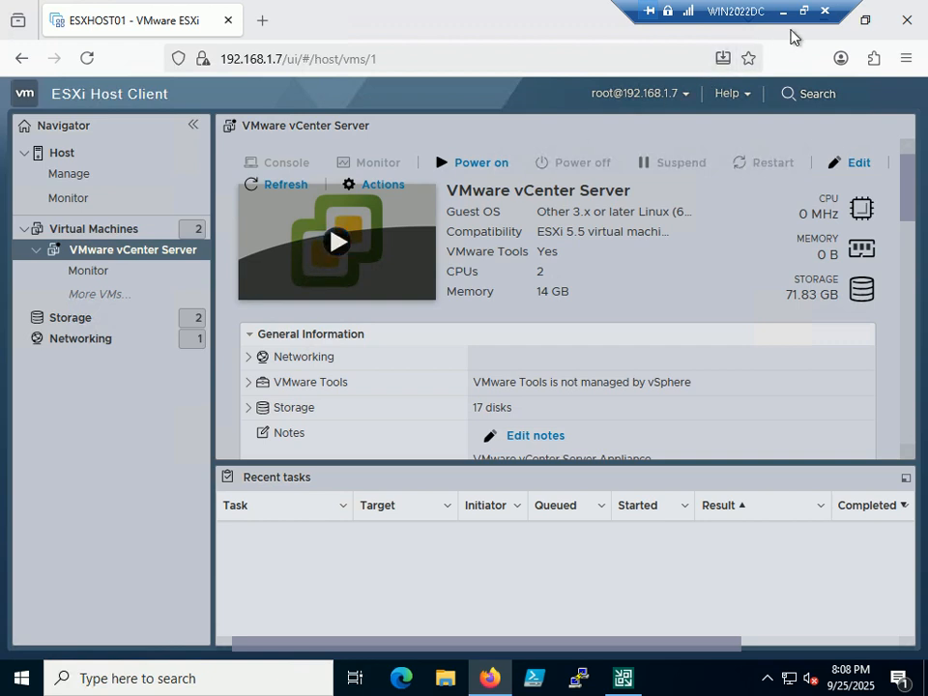
Step: Return to the Step 379 slide show and reveal vCenter Server_IR as the next VM
left_click(804, 11)
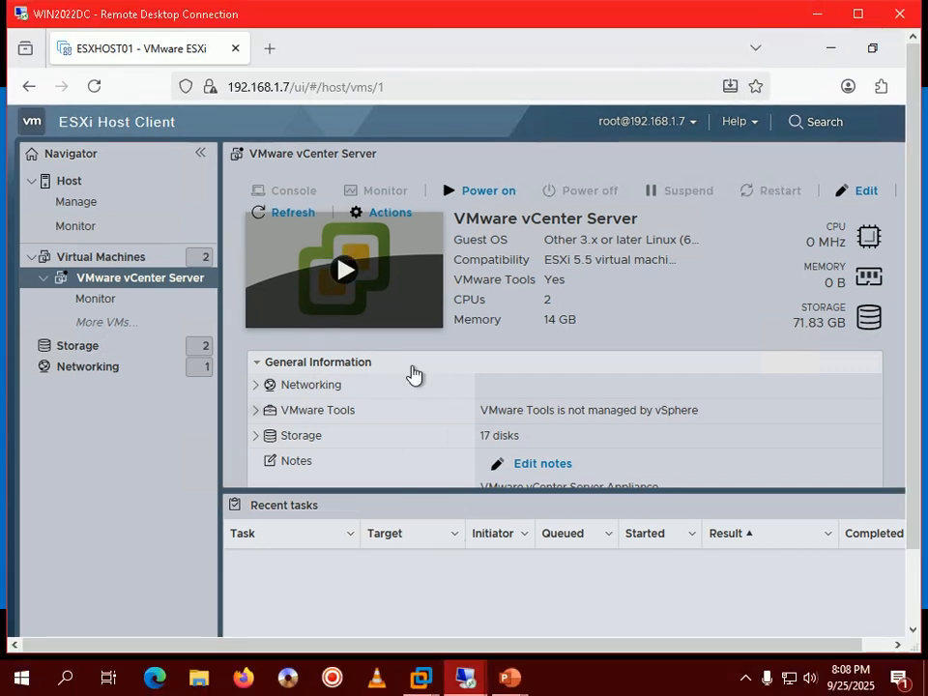
left_click(510, 678)
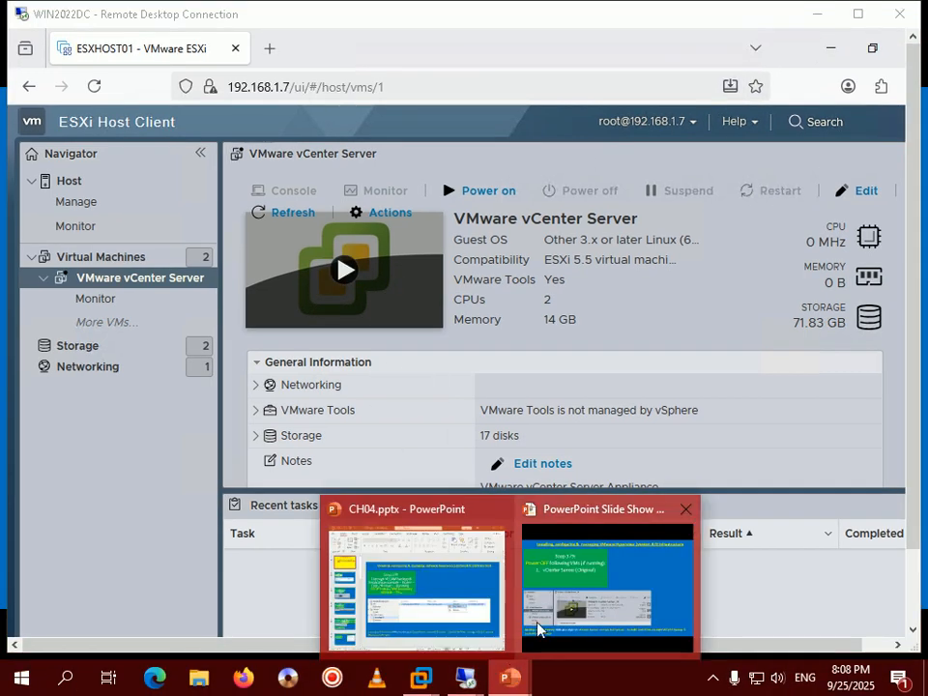
left_click(539, 630)
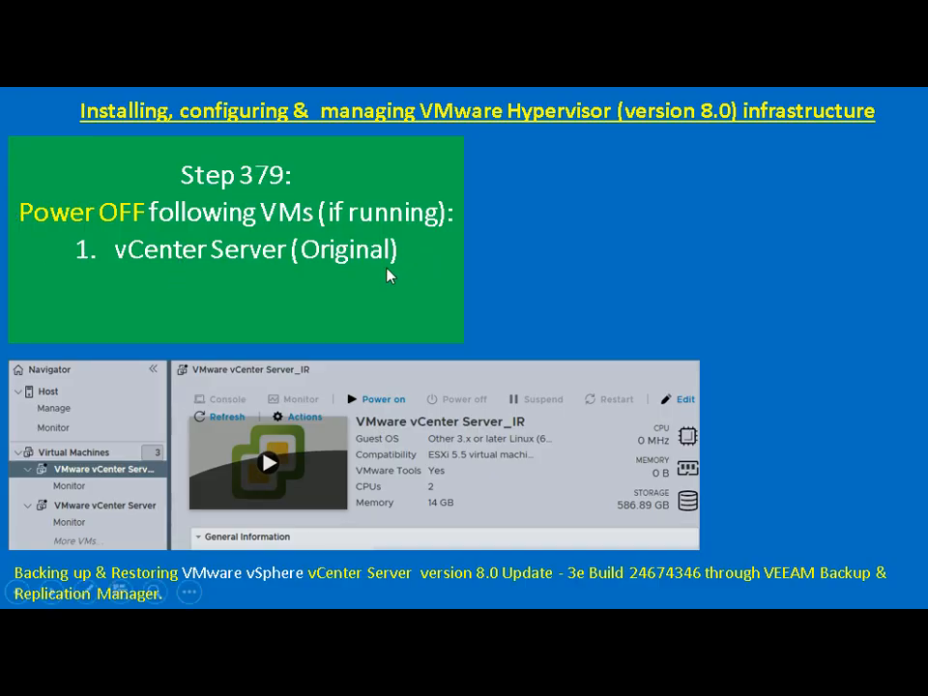
left_click(374, 190)
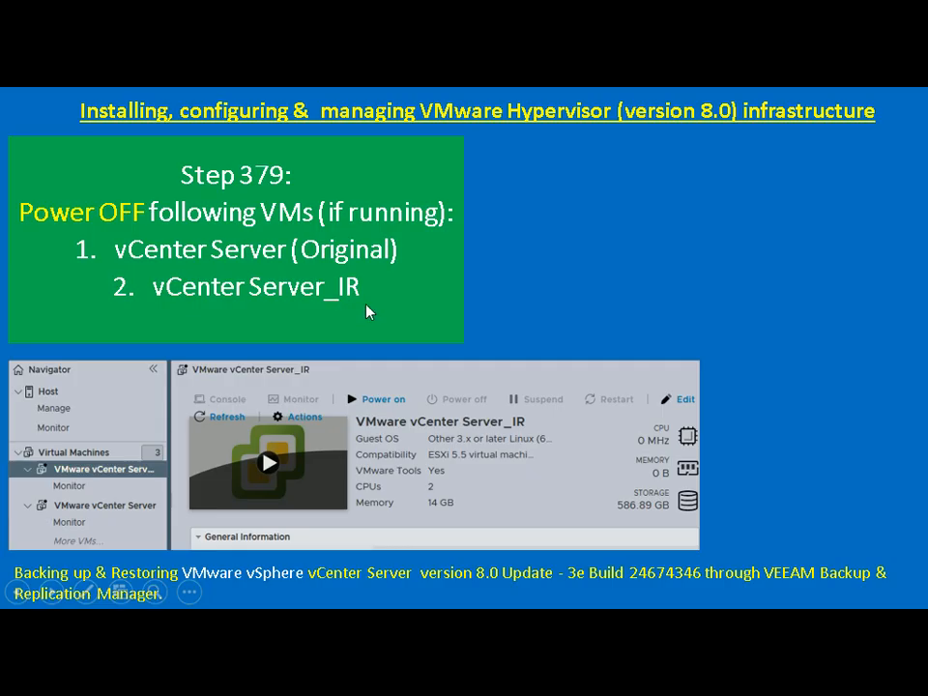
Step: Put the WIN2022DC session full screen, reopen the ESXi Virtual Machines list, then bring Veeam forward
key("alt+Tab")
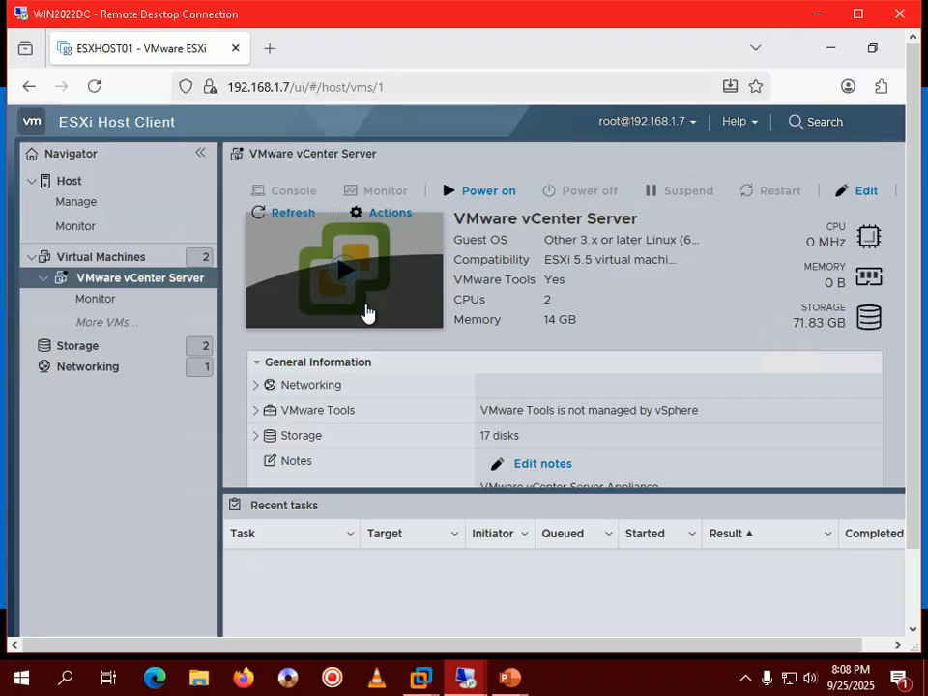
double_click(555, 16)
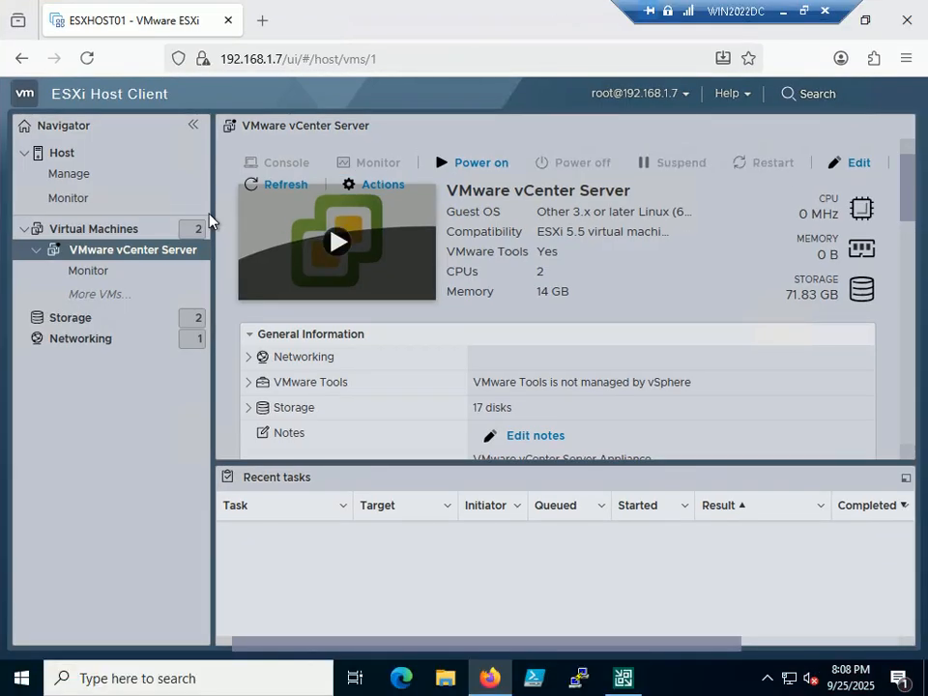
left_click(89, 235)
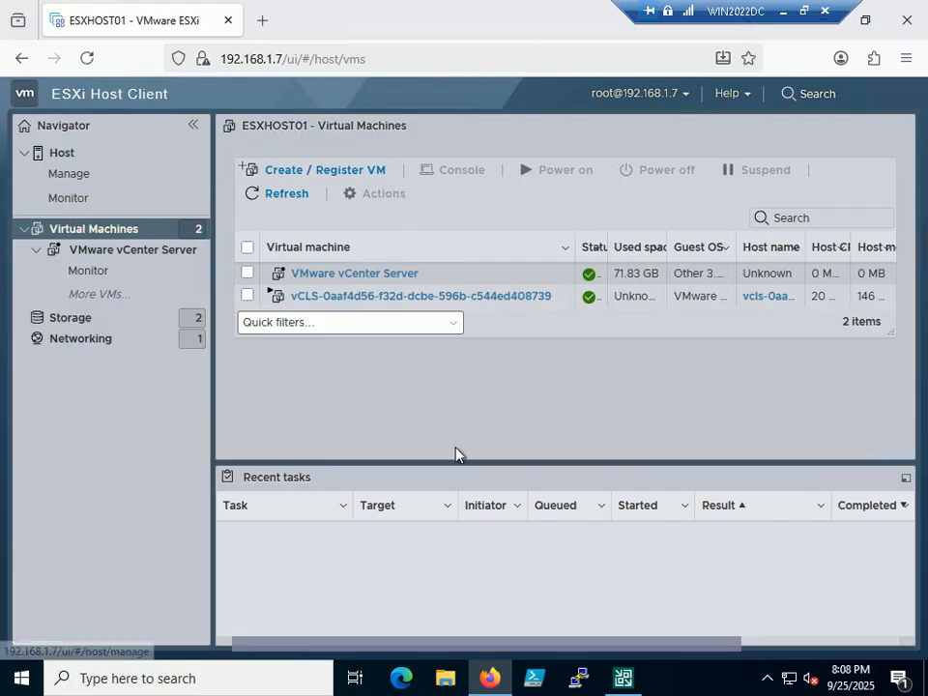
left_click(623, 678)
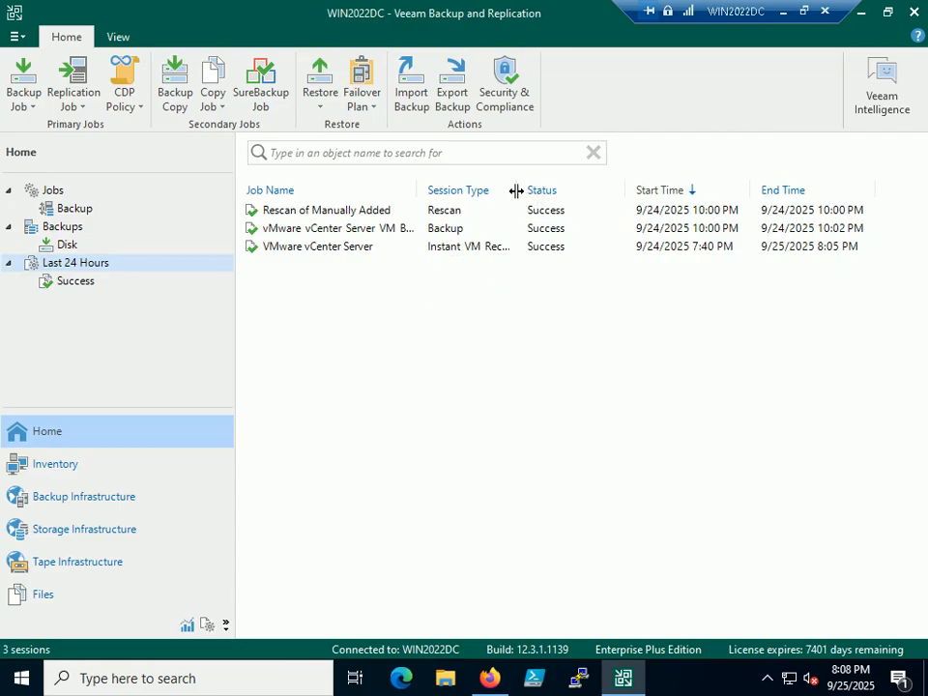
Step: Widen the Session Type column, select the VMware vCenter Server recovery session, then return to the slide show
left_click_drag(519, 195, 697, 194)
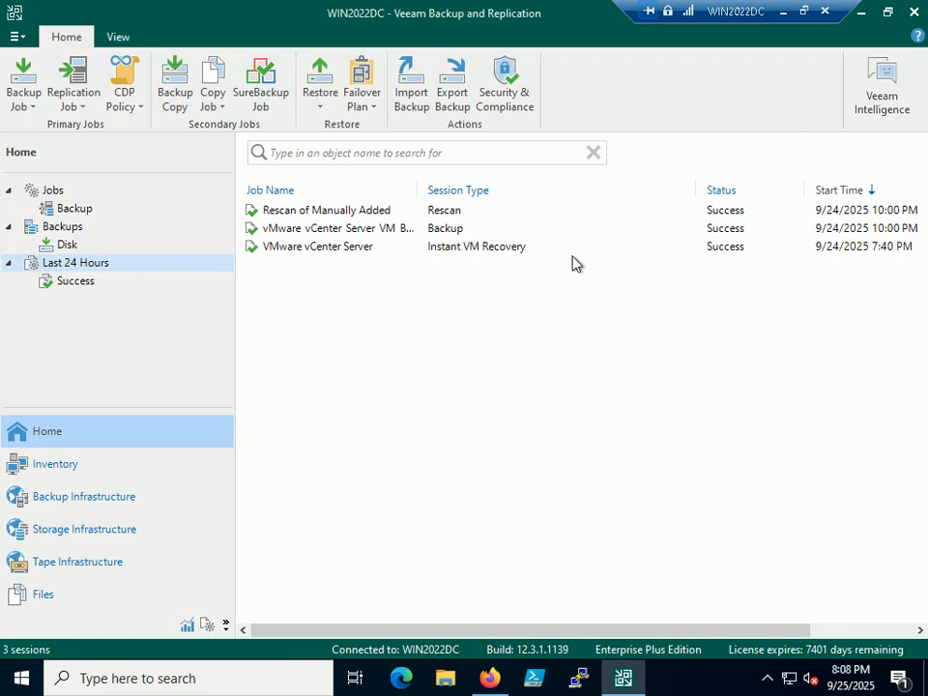
left_click(460, 255)
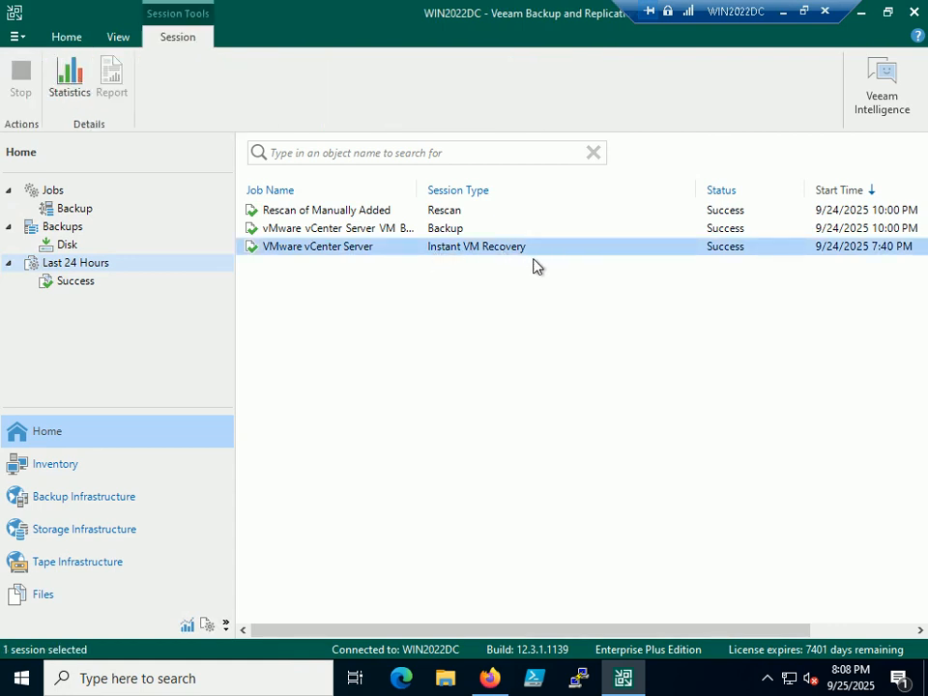
left_click(783, 14)
left_click(81, 338)
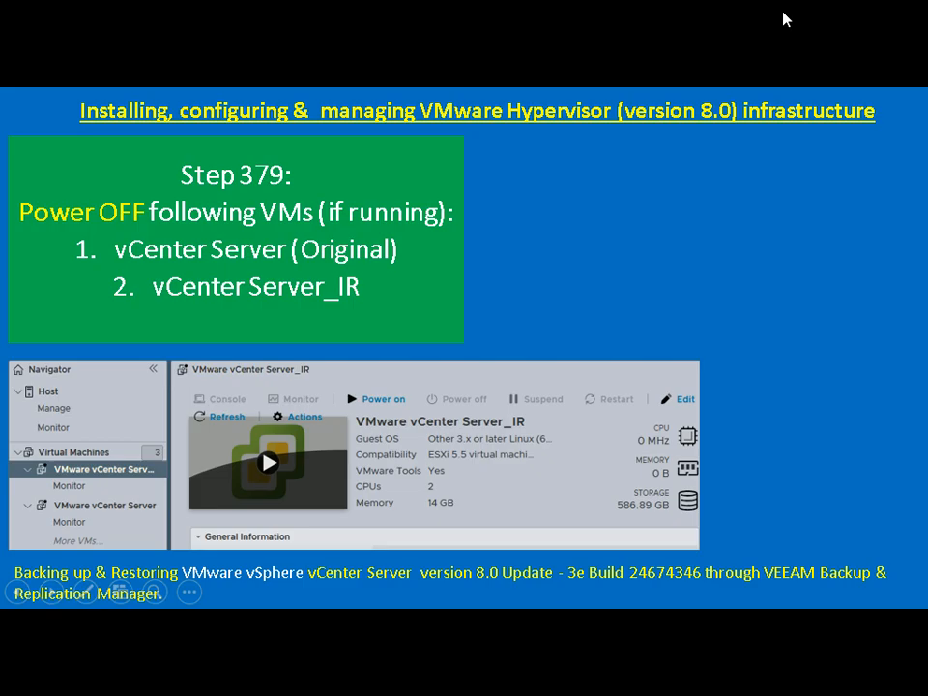
Step: Reveal WIN11CL as the third VM on the Step 379 slide, then switch to WIN11CL's remote desktop
left_click(415, 354)
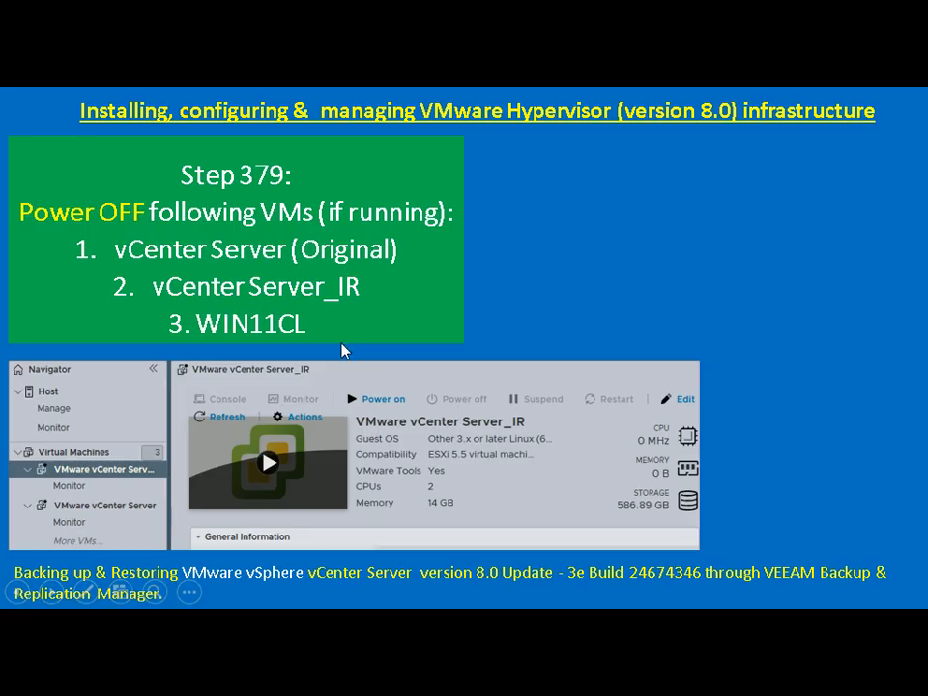
key("alt+Tab")
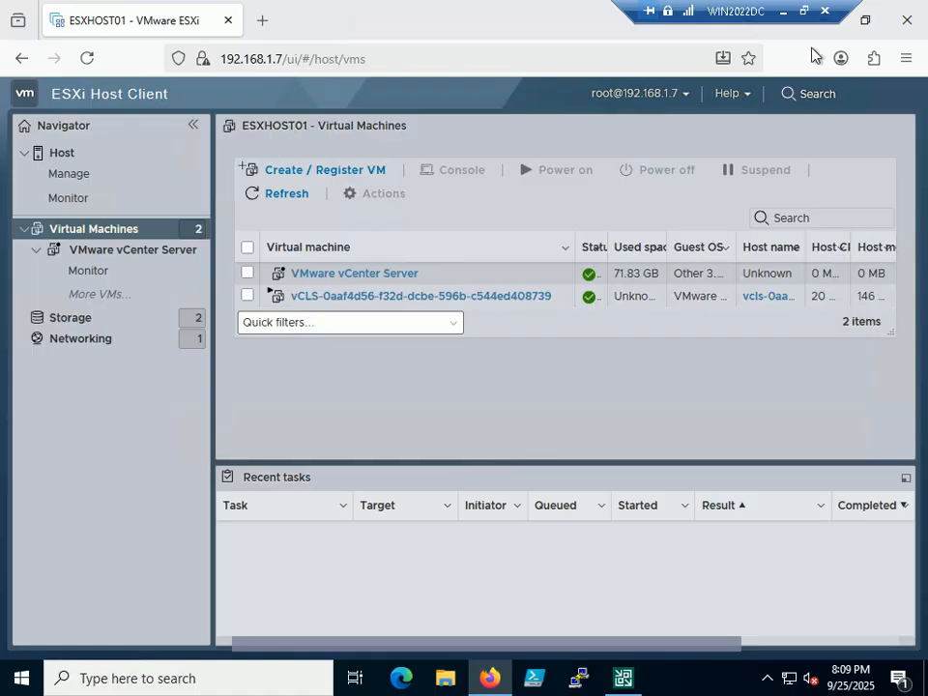
left_click(782, 11)
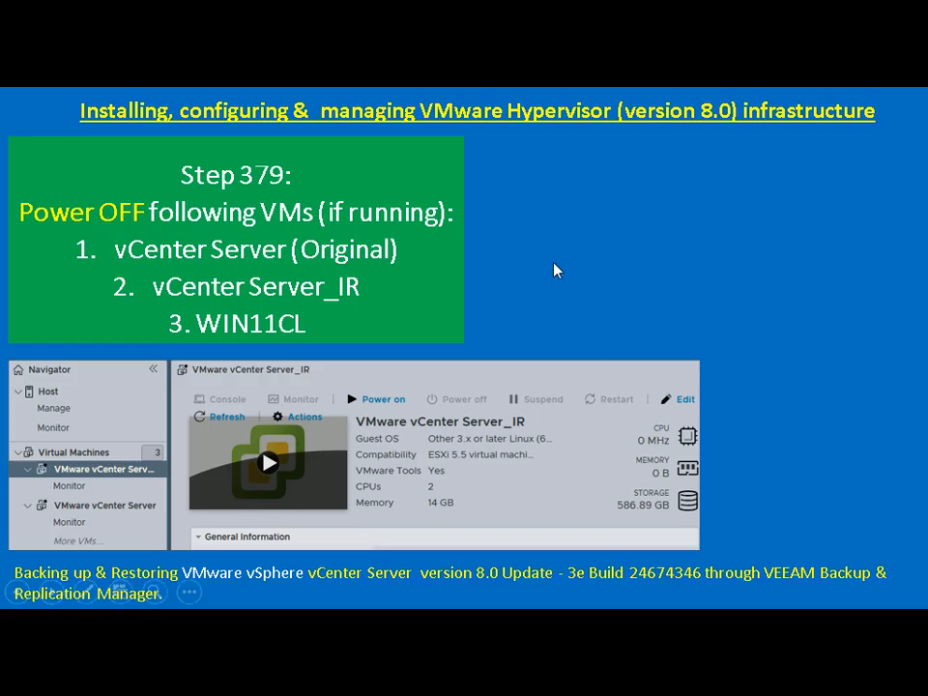
key("alt+Tab")
key("alt+Tab")
key("alt+Tab")
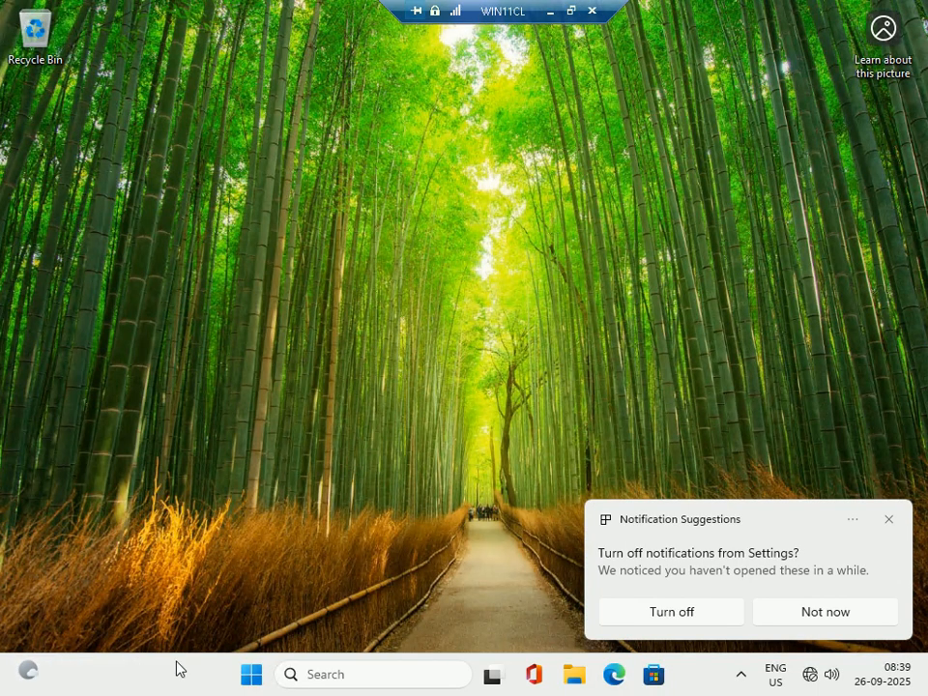
Step: Shut down WIN11CL from the Start menu, close the ended Remote Desktop Connection, and advance the slide
right_click(251, 675)
mouse_move(317, 605)
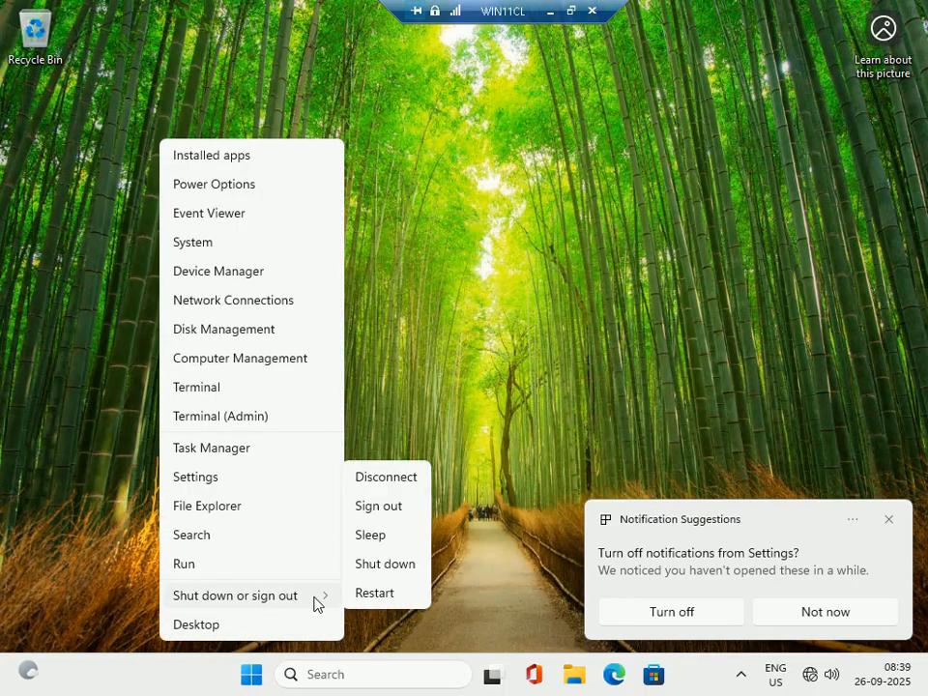
left_click(390, 574)
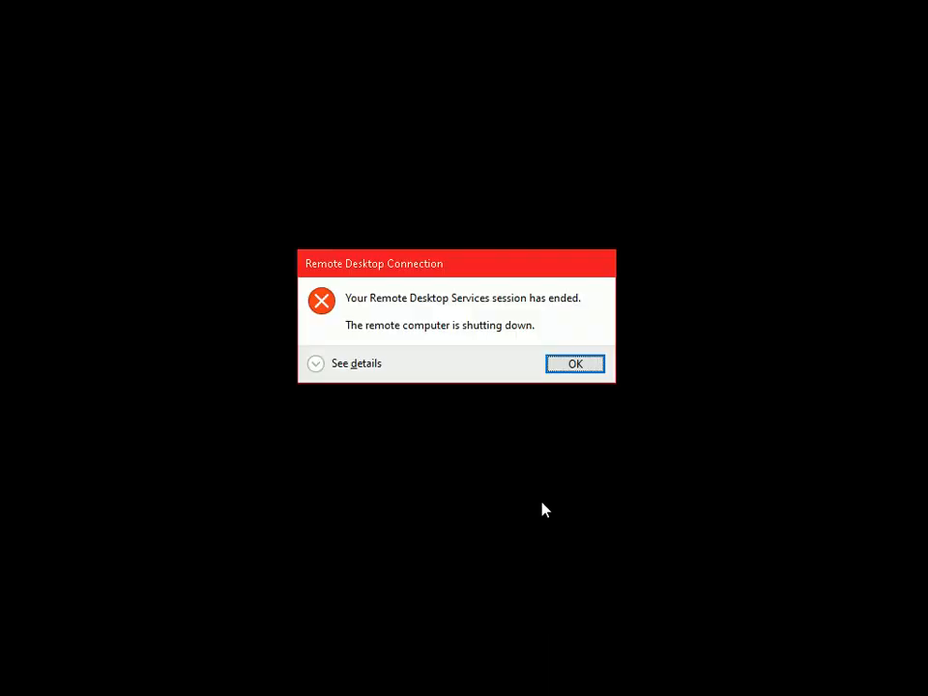
left_click(576, 366)
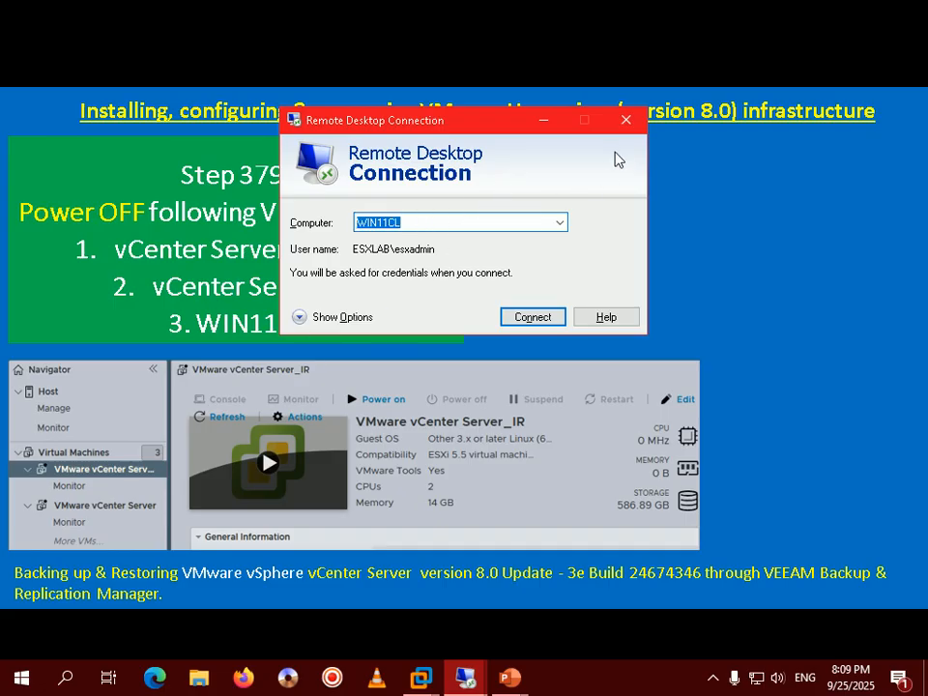
left_click(625, 120)
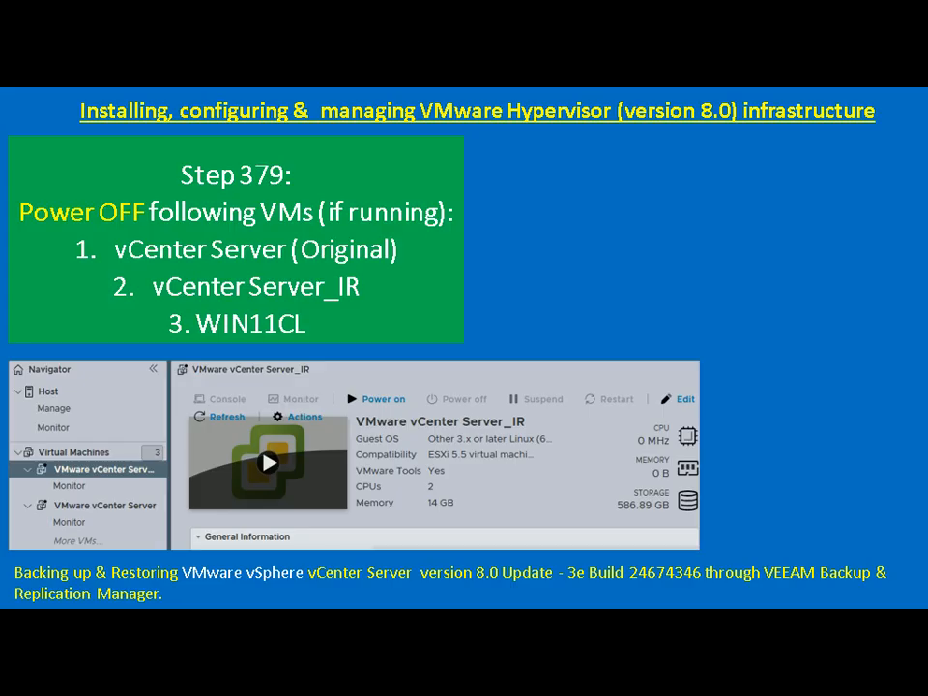
key("Right")
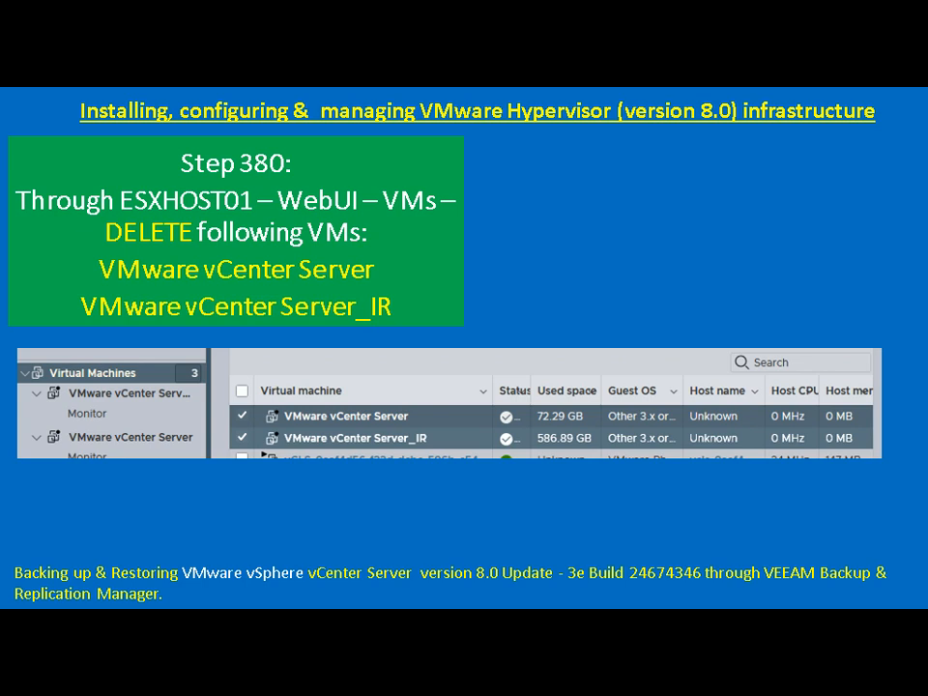
Step: Leave the Step 380 slide and return to the ESXi Host Client's virtual machines list on WIN2022DC
key("alt+Tab")
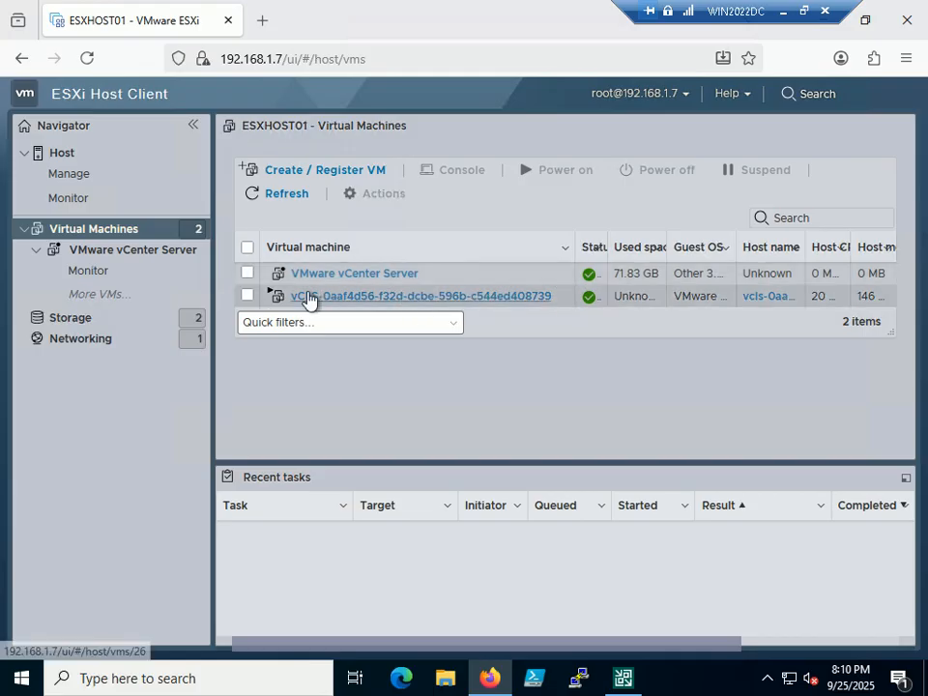
Step: Delete the VMware vCenter Server and vCenter Server_IR VMs, leaving only vCLS on ESXHOST01
left_click(248, 275)
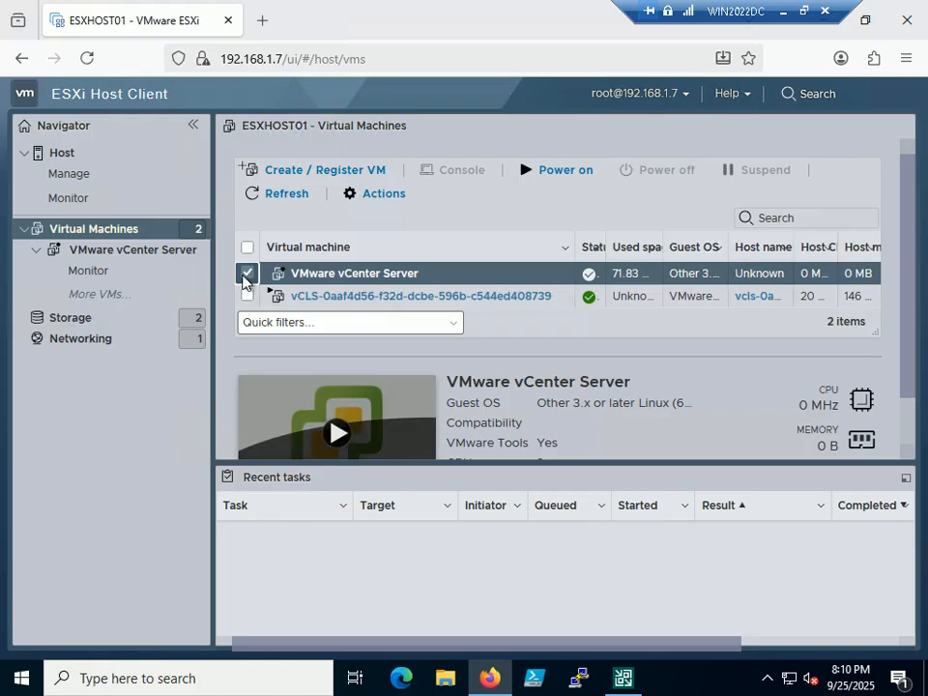
right_click(397, 275)
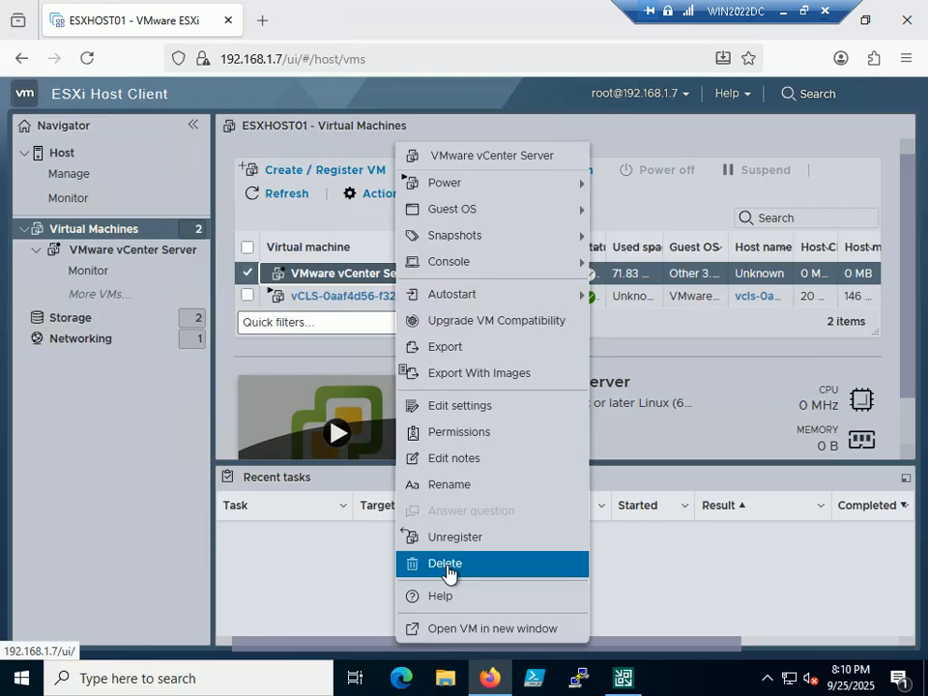
left_click(422, 565)
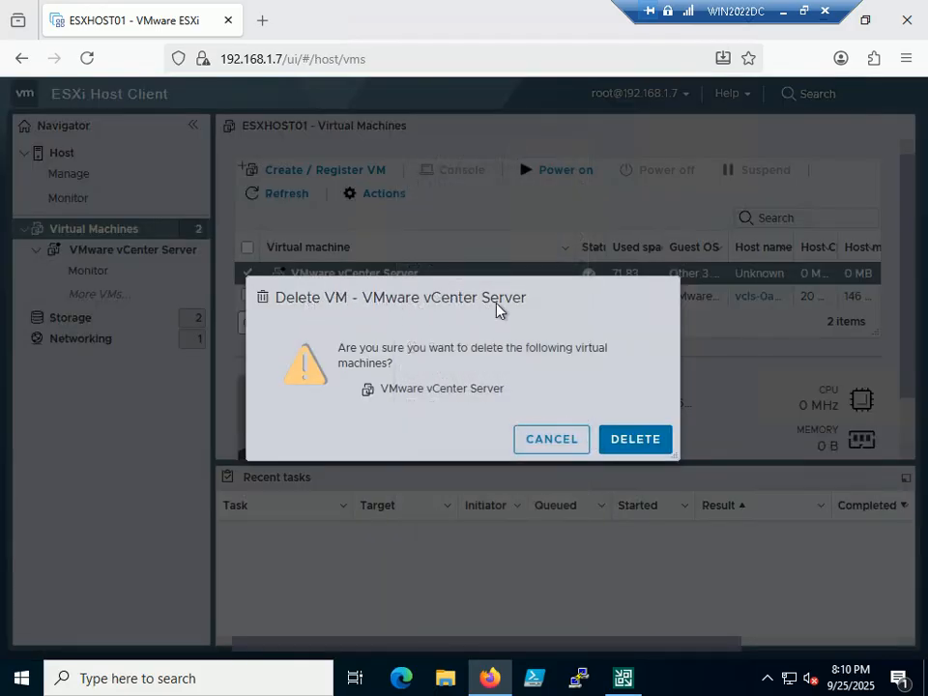
left_click(634, 440)
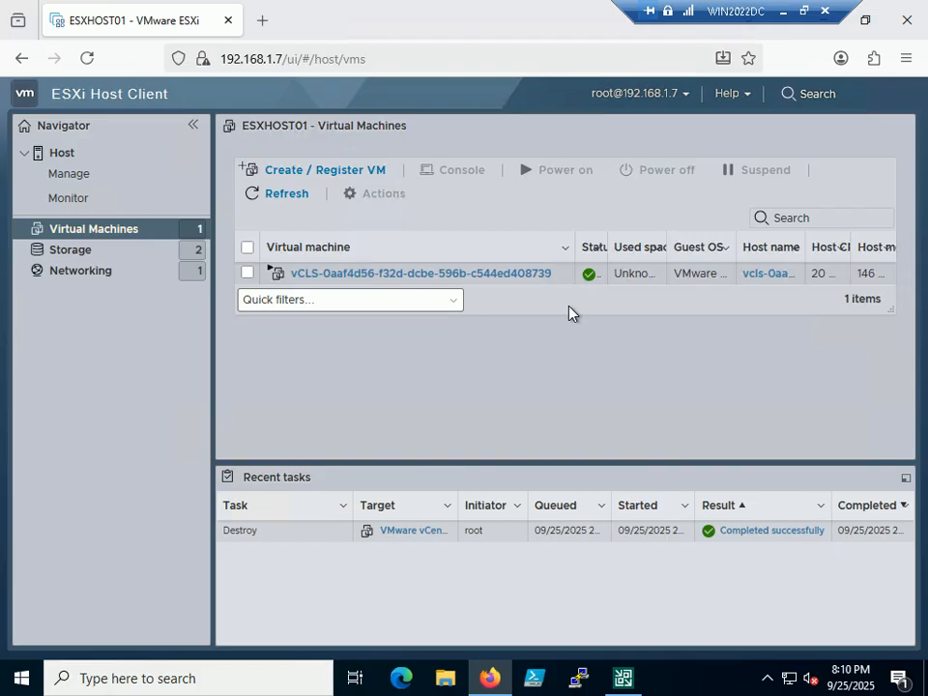
left_click(783, 12)
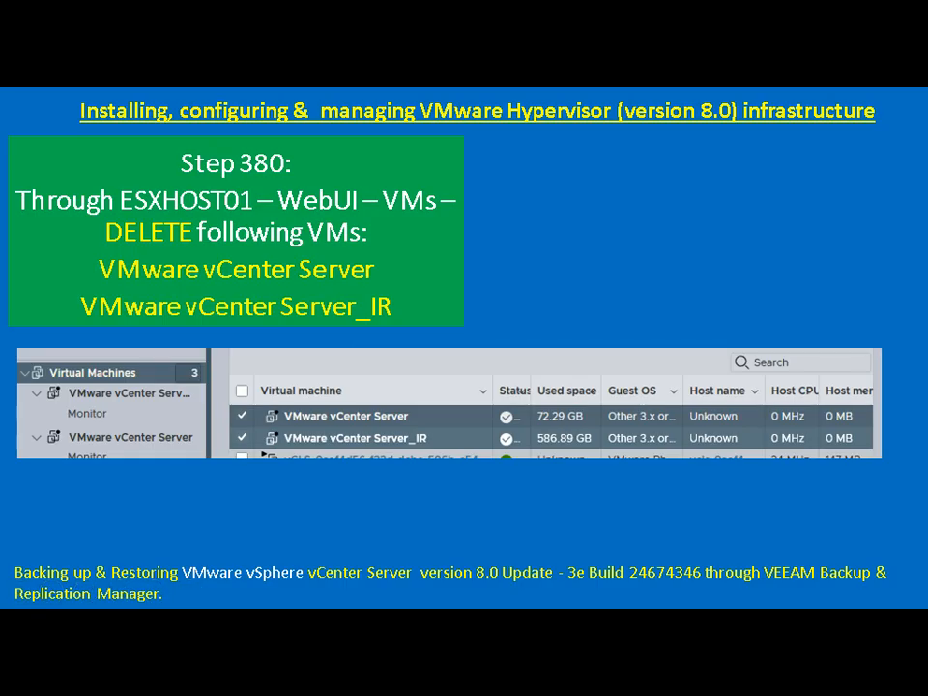
Step: Advance to the Step 381 slide, then open ESXHOST01's Storage datastores list
key("Right")
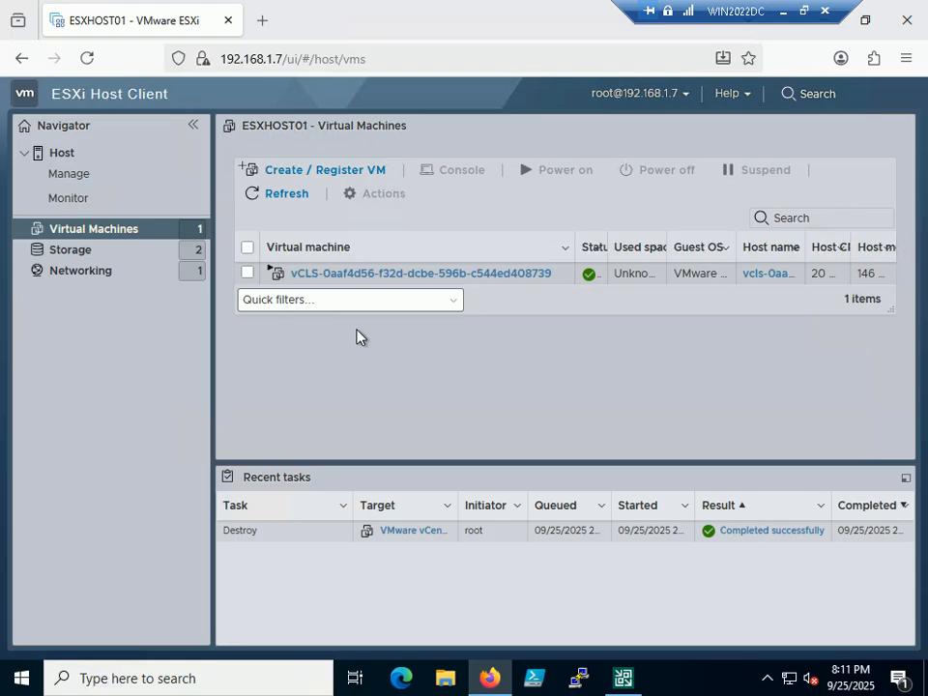
left_click(107, 250)
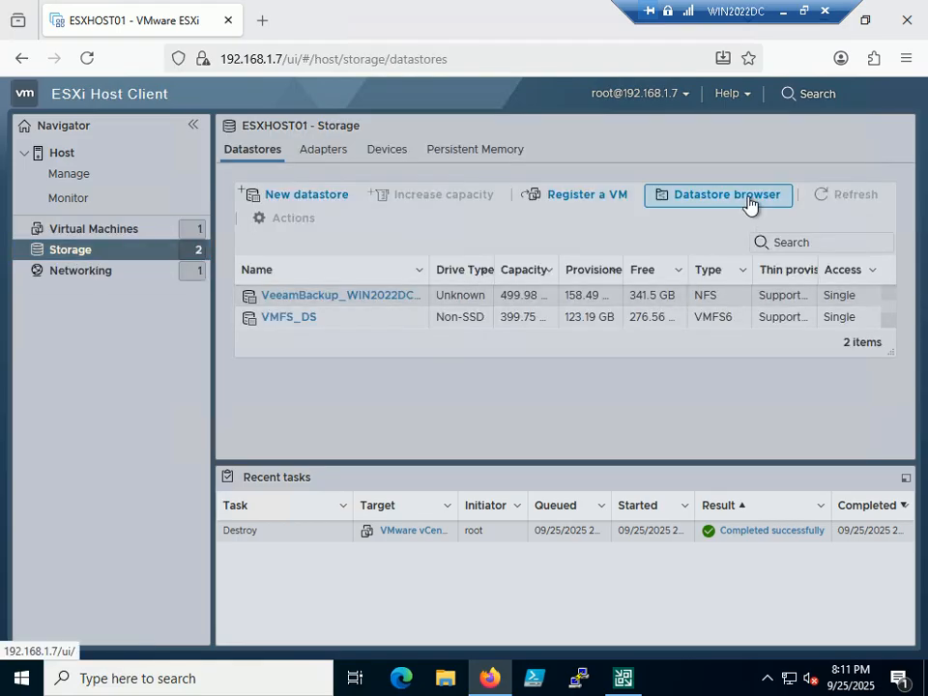
Step: Open VMFS_DS in the datastore browser, widening the file column to show full names
left_click(727, 203)
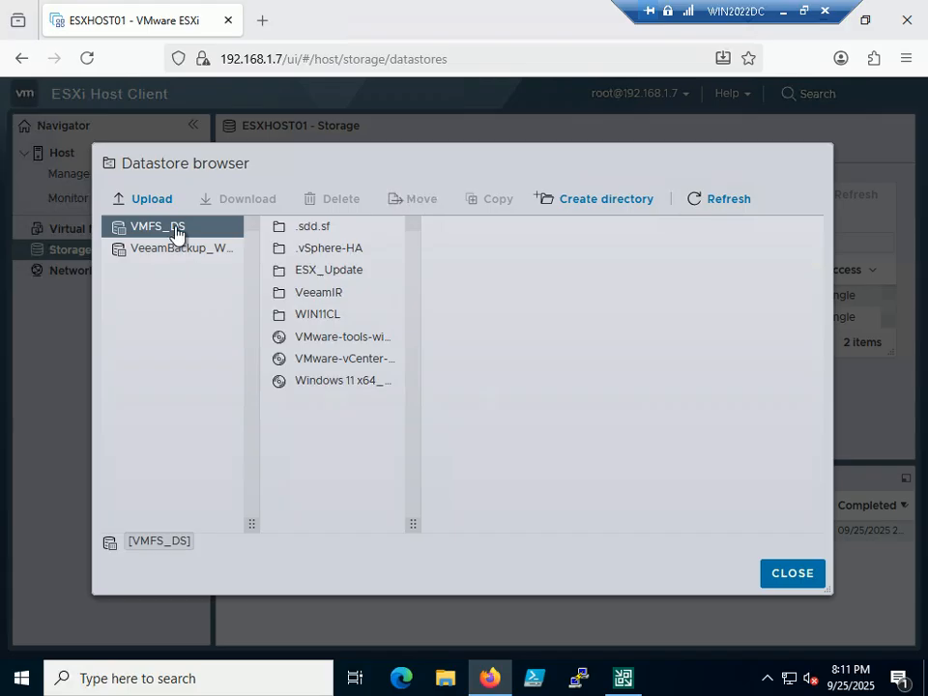
left_click_drag(414, 526, 720, 520)
left_click(466, 384)
left_click(508, 359)
left_click(607, 251)
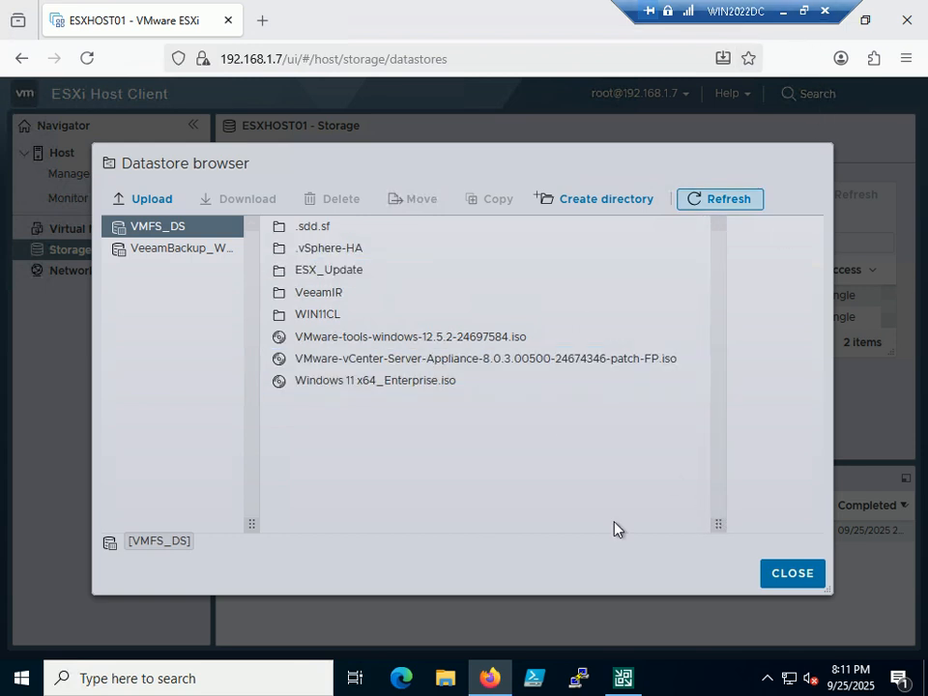
Step: Exit the RDP full screen and bring the Step 381 slide show back up
left_click(805, 10)
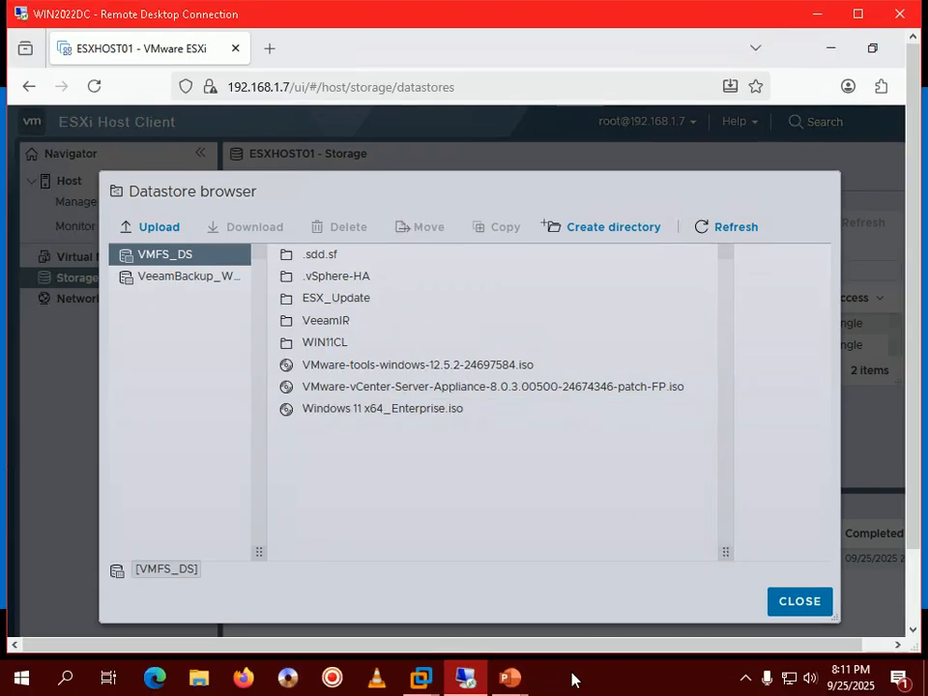
mouse_move(513, 682)
left_click(592, 559)
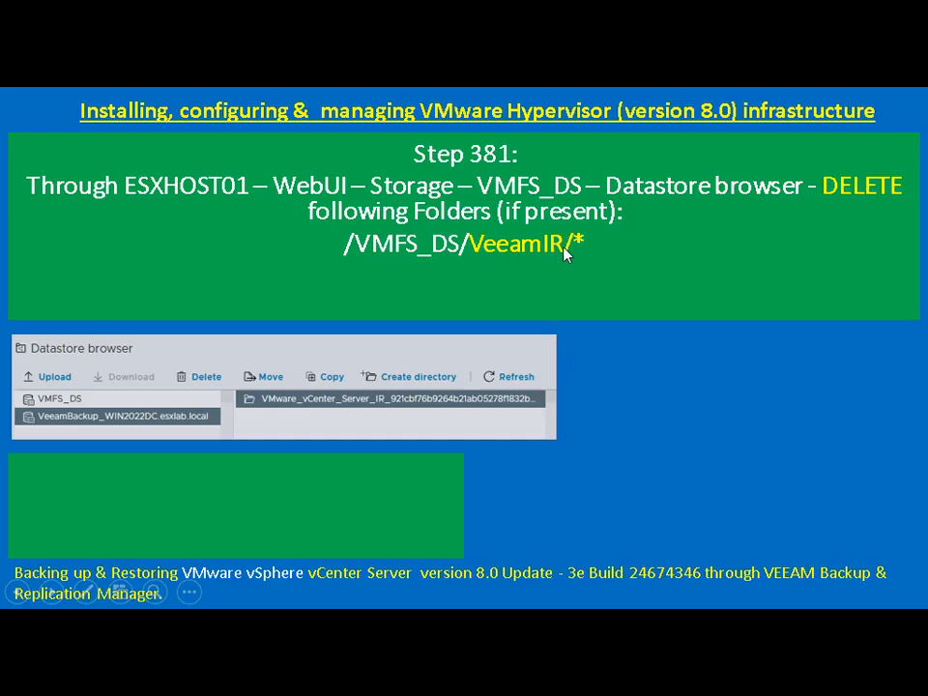
Step: Select the VeeamIR folder on VMFS_DS and confirm its deletion
key("alt+Tab")
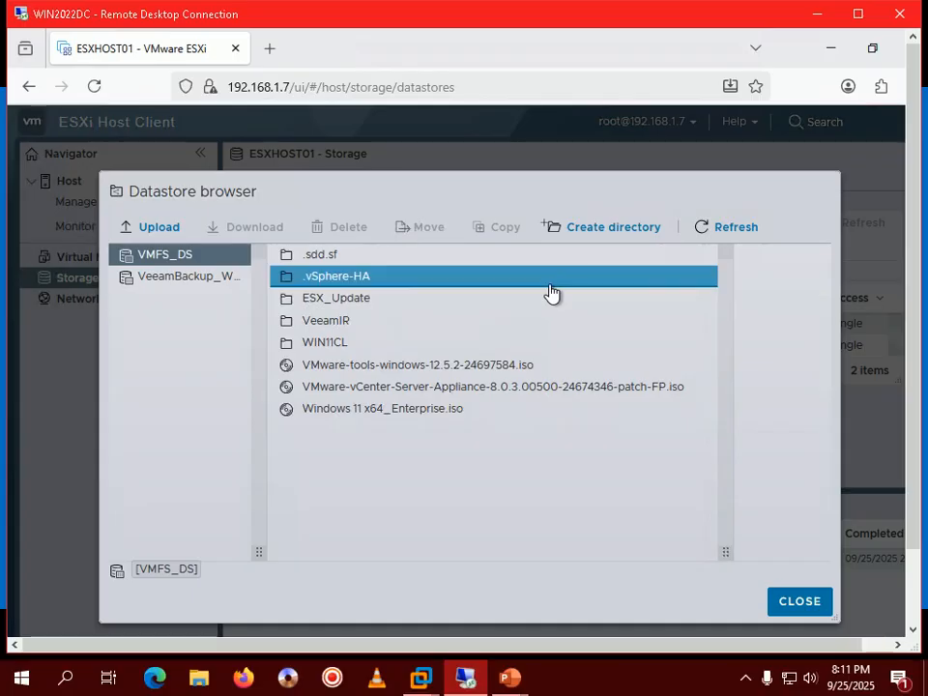
left_click(425, 323)
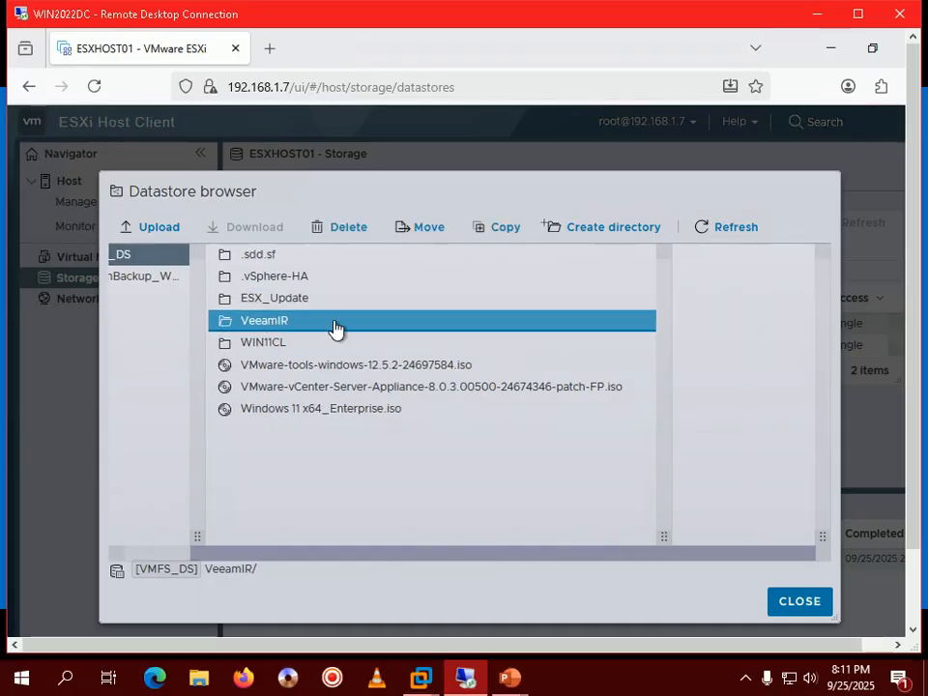
left_click(359, 233)
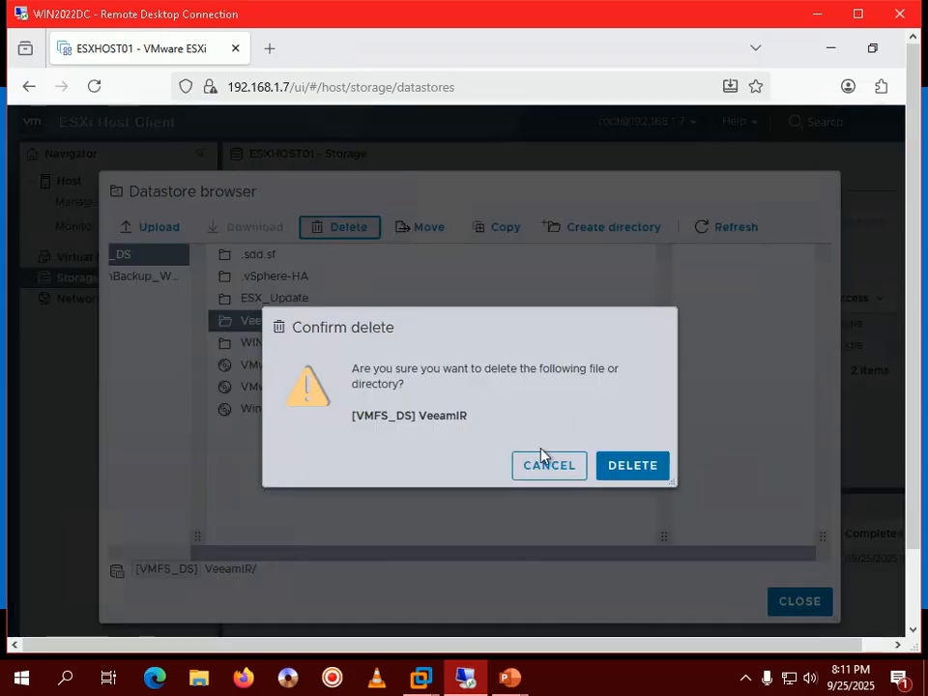
left_click(634, 466)
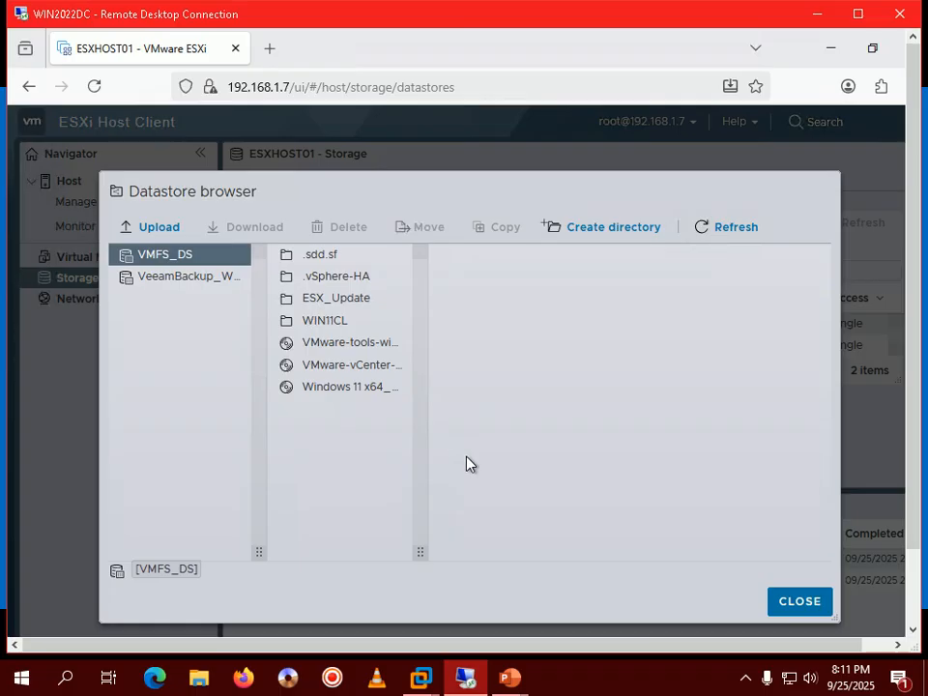
Step: Return to the slide show and reveal the second folder path to delete
mouse_move(528, 684)
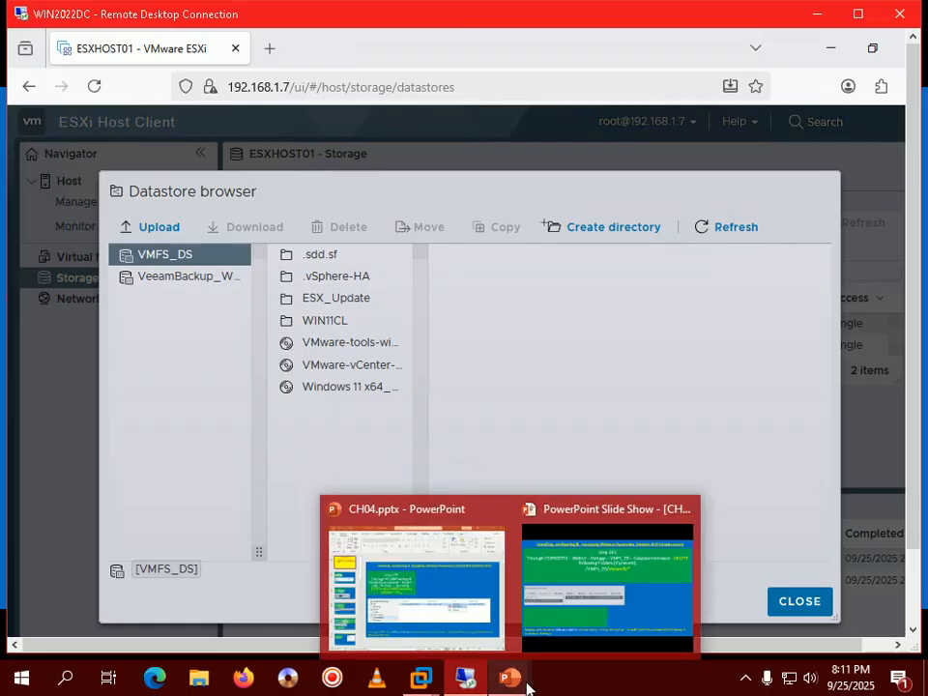
left_click(577, 590)
left_click(578, 590)
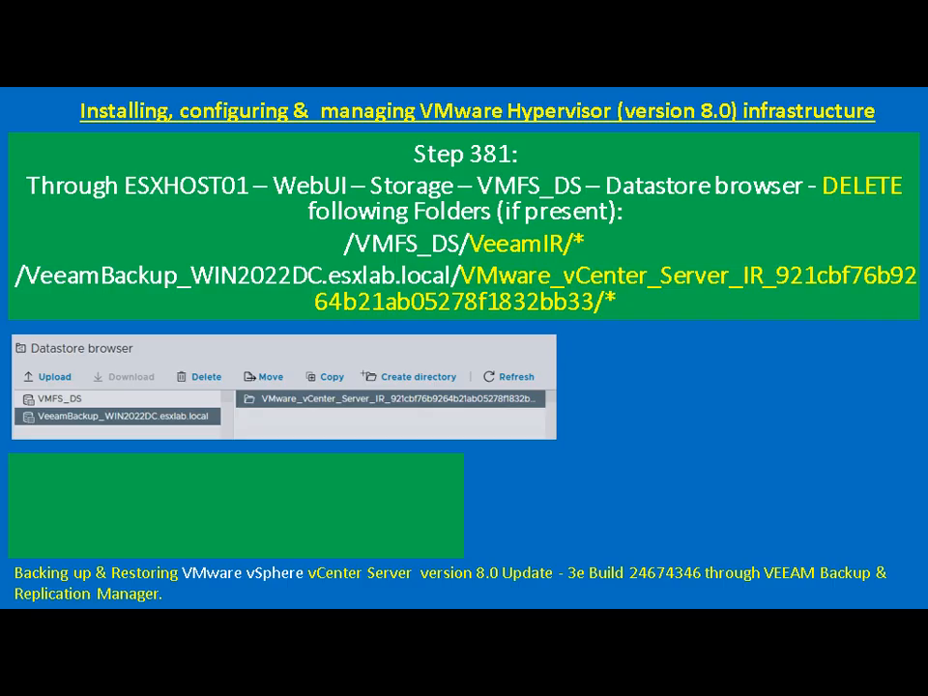
Step: Browse the VeeamBackup_WIN2022DC.esxlab.local and VMFS_DS datastores, finding VeeamBackup empty, then compare with the slide
key("alt+Tab")
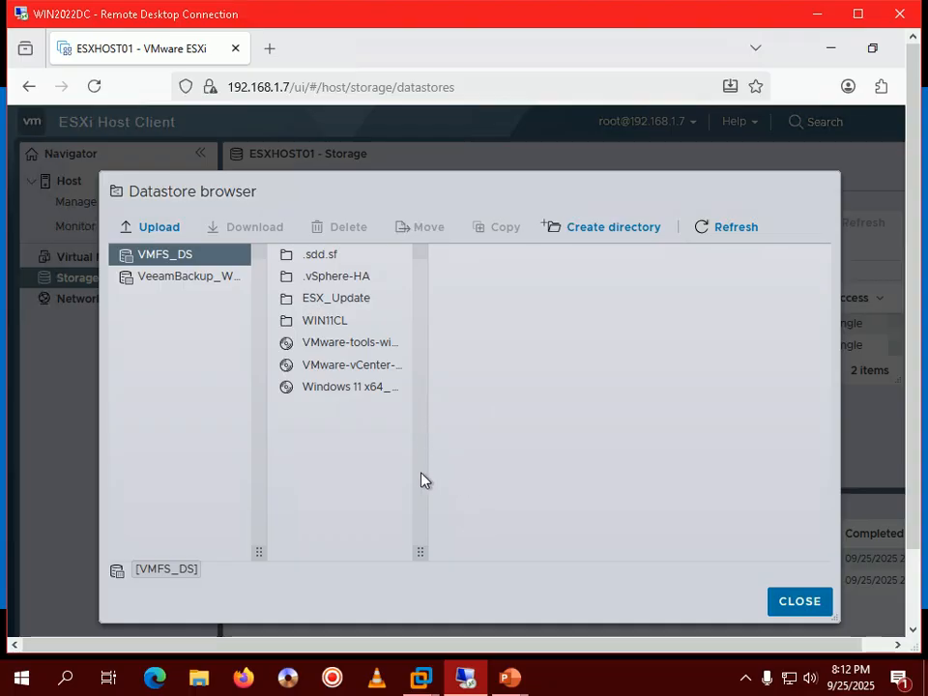
left_click_drag(420, 548, 731, 549)
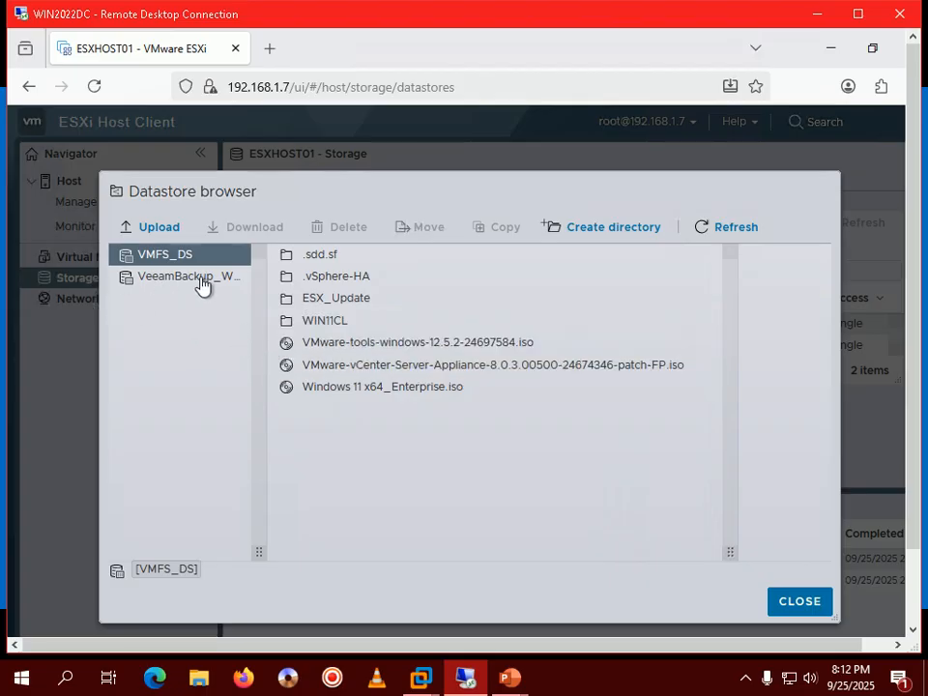
left_click(171, 281)
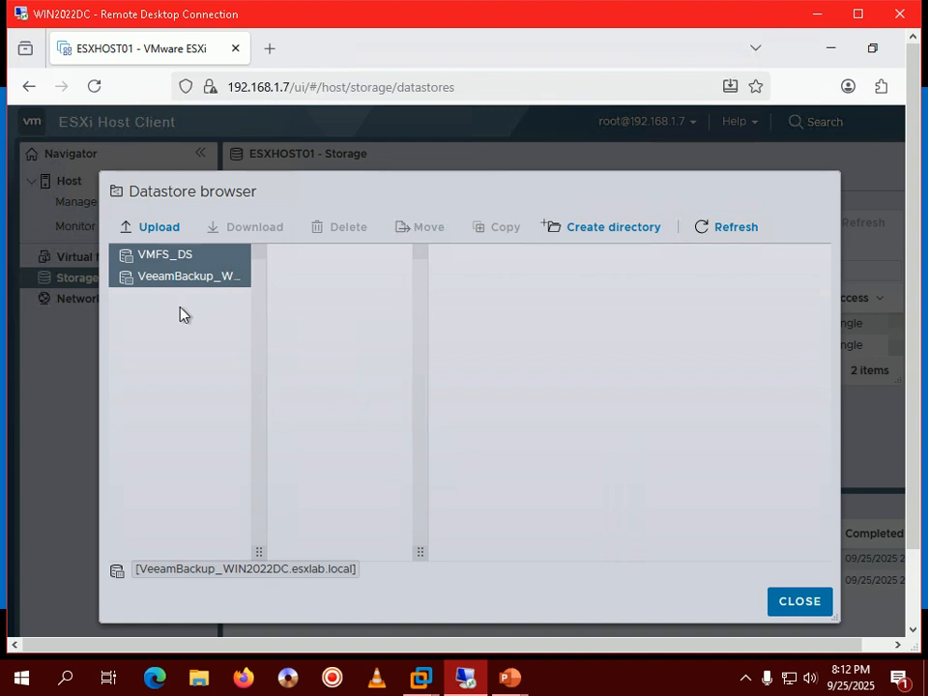
left_click(172, 256)
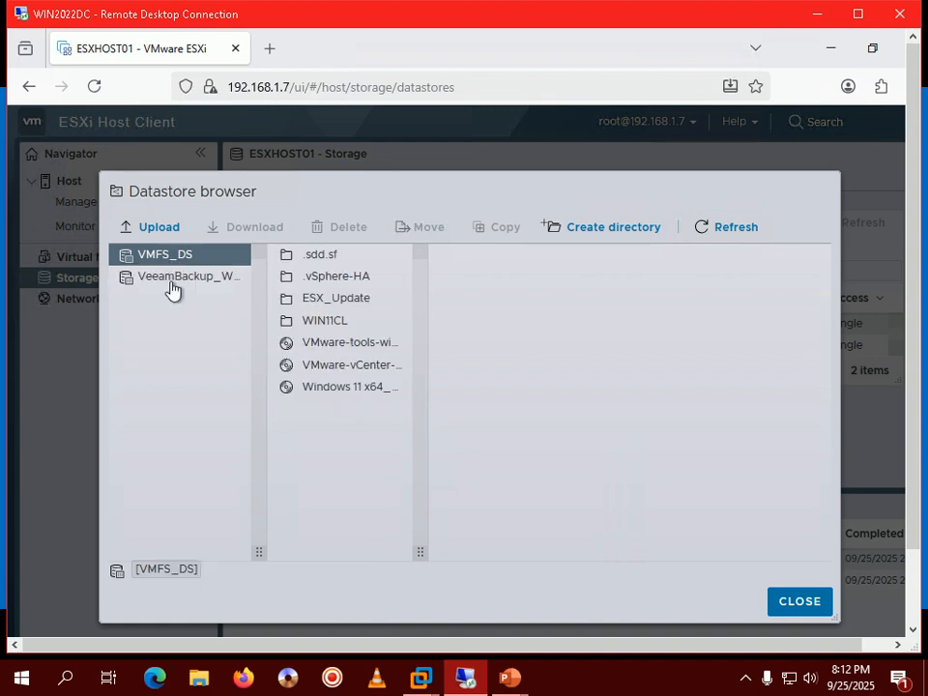
left_click(172, 282)
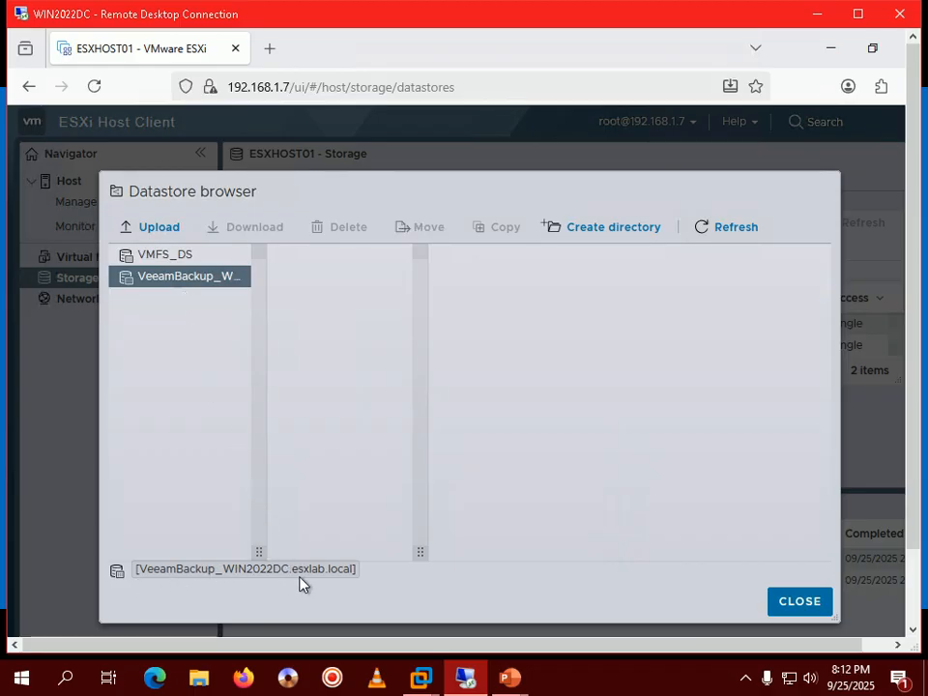
mouse_move(513, 676)
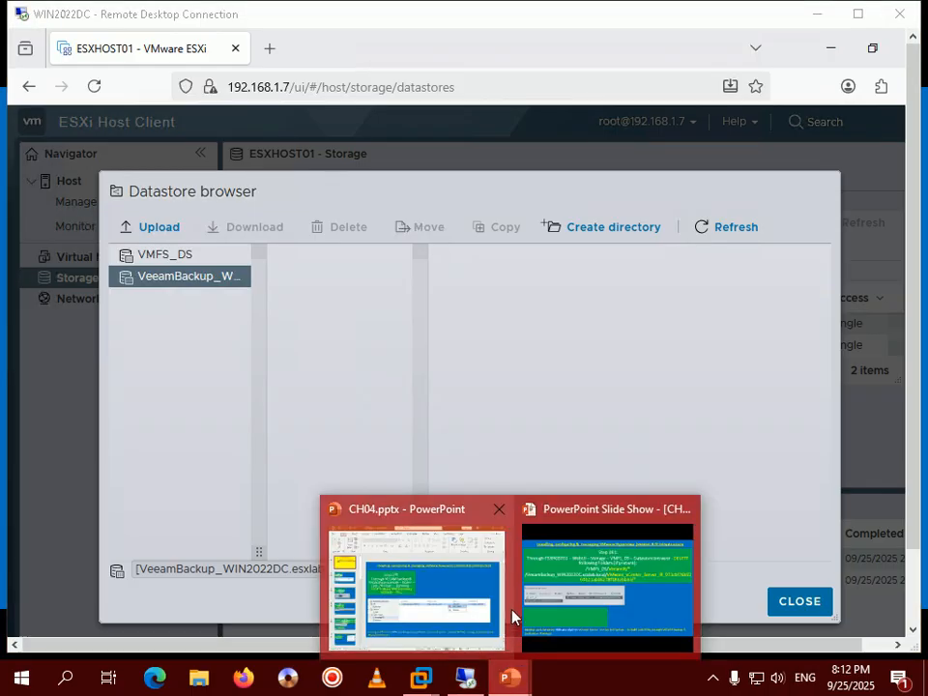
left_click(541, 599)
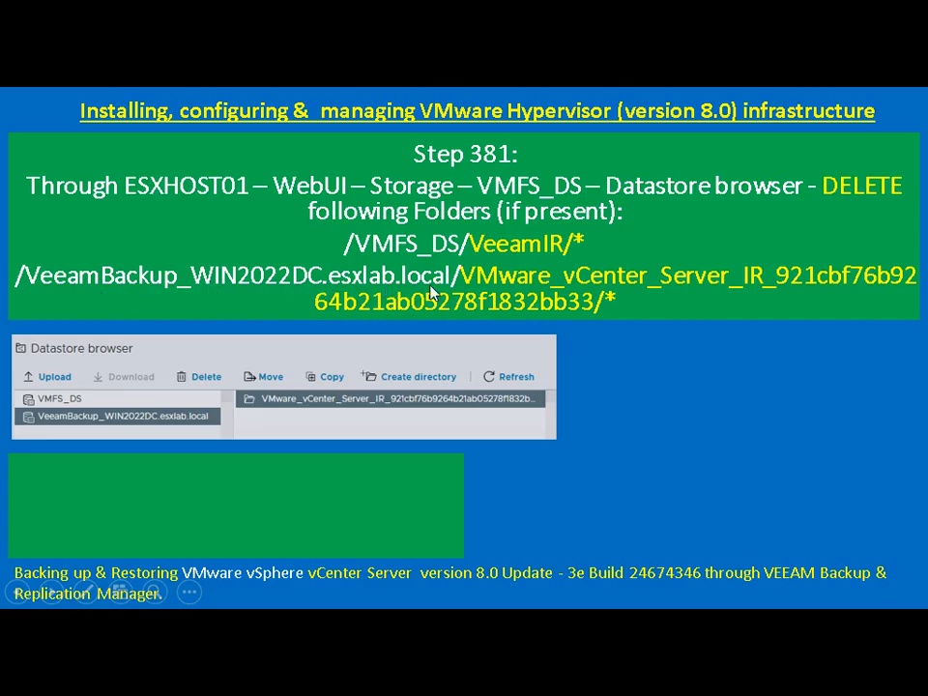
Step: Check the VeeamBackup datastore's context menu for options, then return to the Step 381 slide
key("alt+Tab")
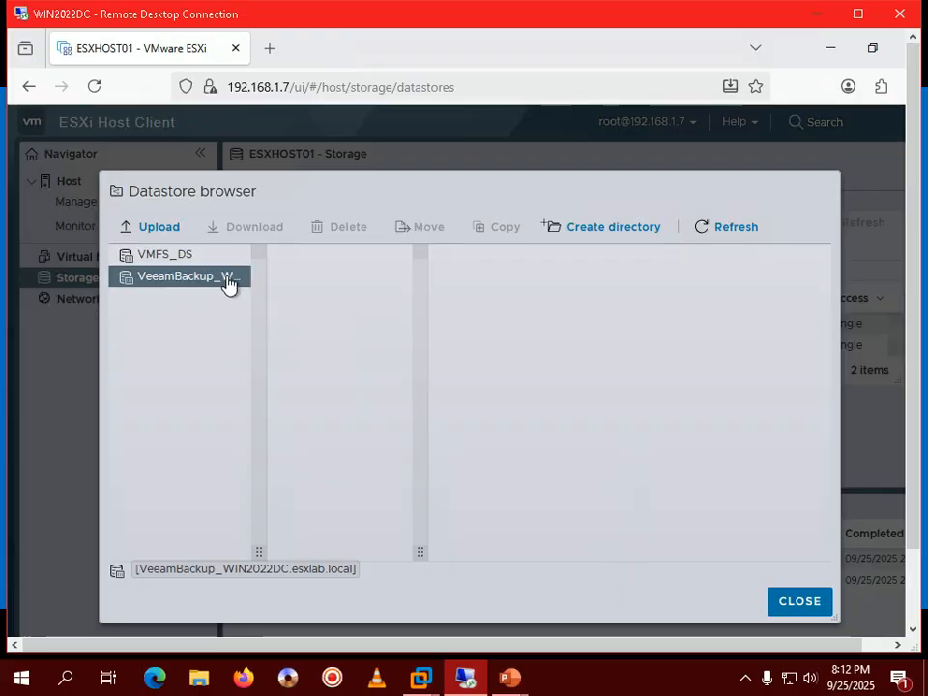
right_click(143, 281)
left_click(130, 295)
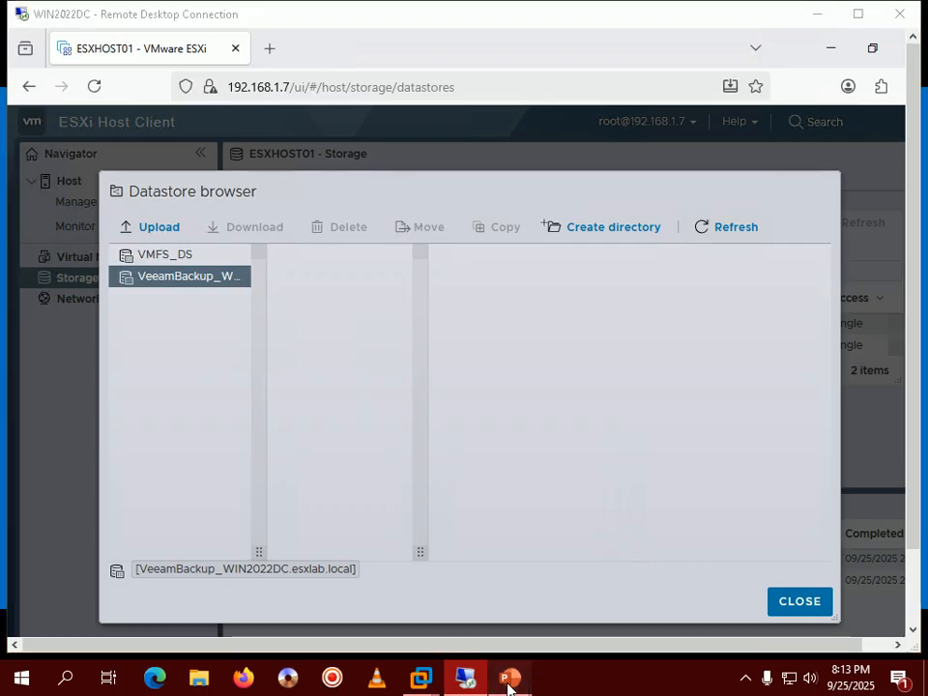
mouse_move(510, 679)
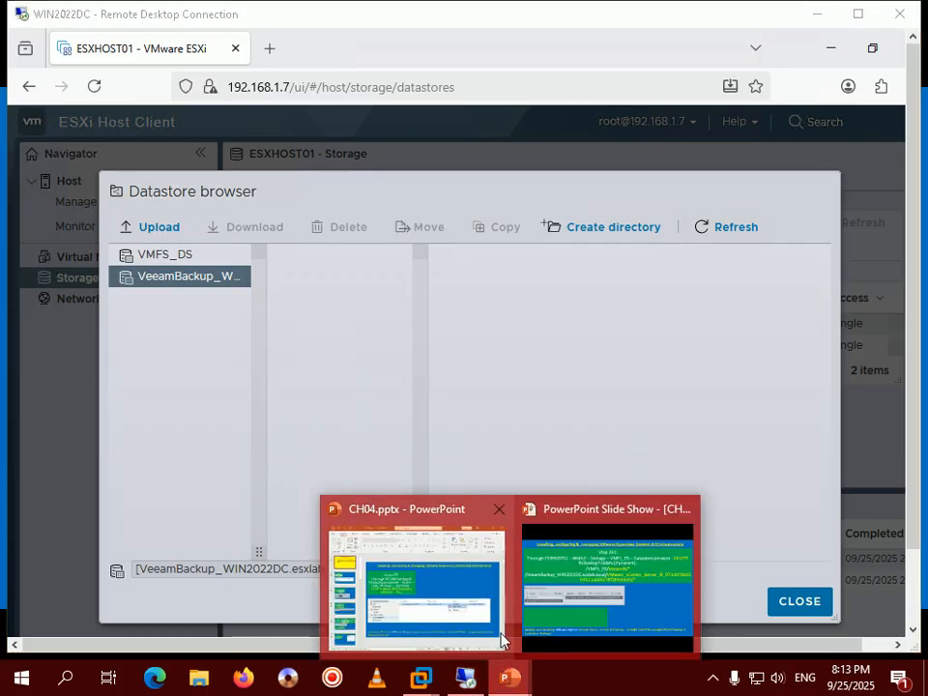
left_click(535, 560)
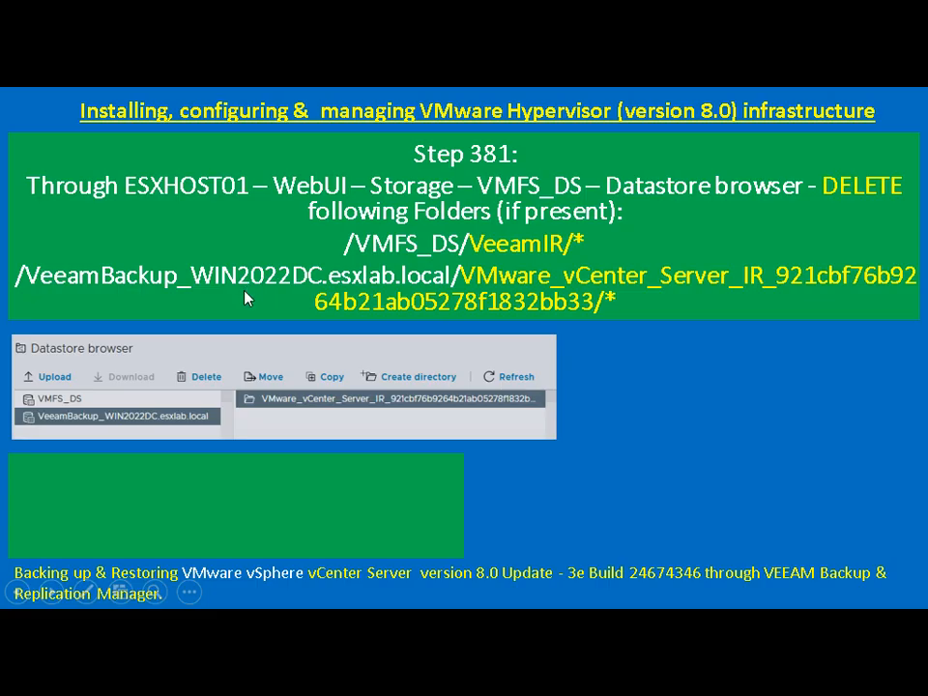
Step: Leave the Step 381 slide and close the datastore browser, returning to the datastores list
key("alt+Tab")
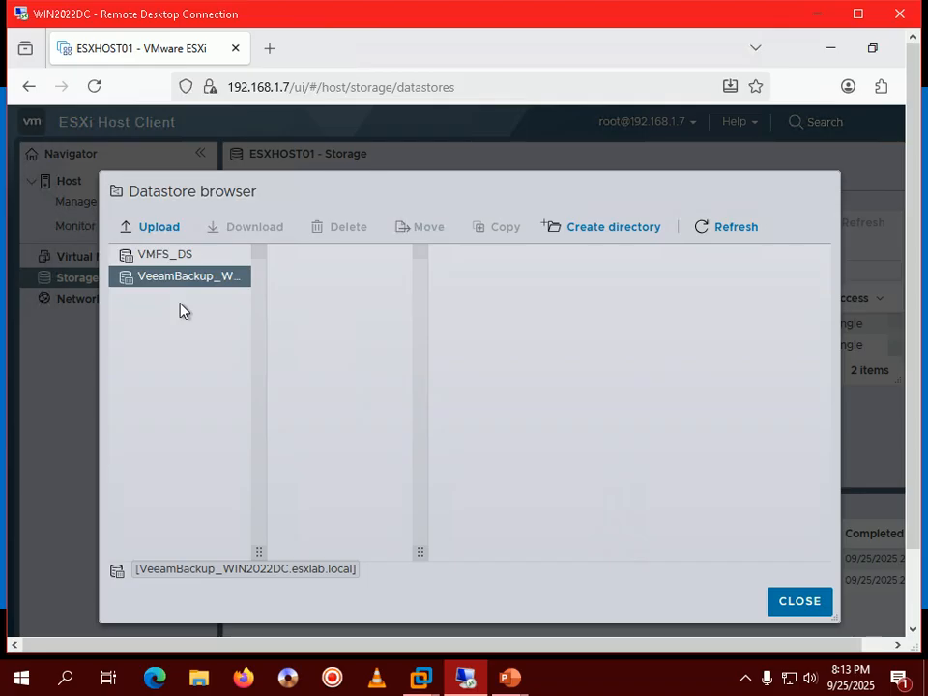
left_click(799, 602)
Step: View the slide, then return to the remote session in full screen
mouse_move(507, 674)
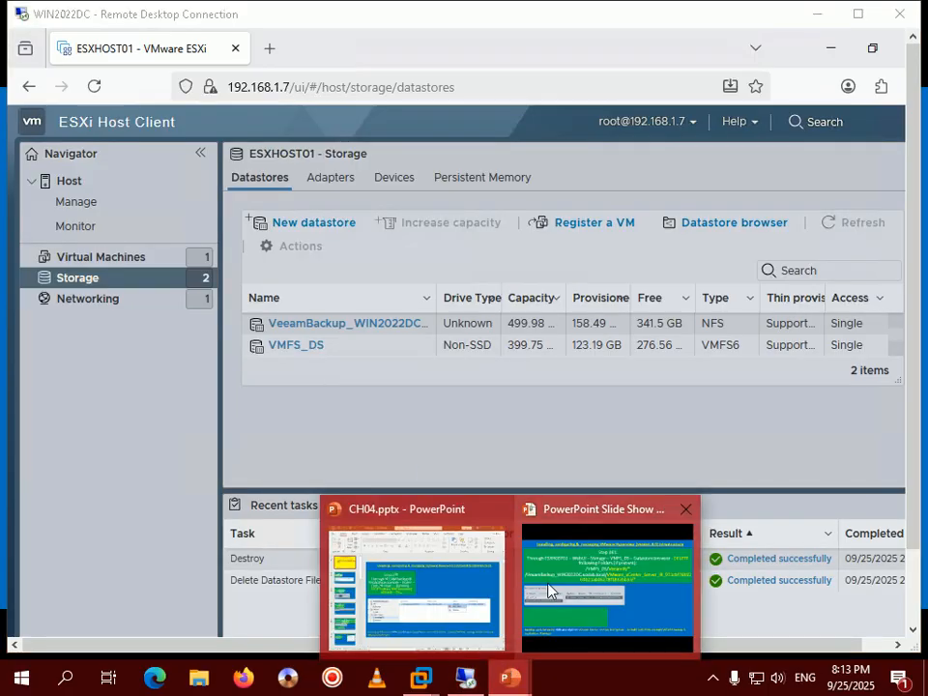
left_click(547, 583)
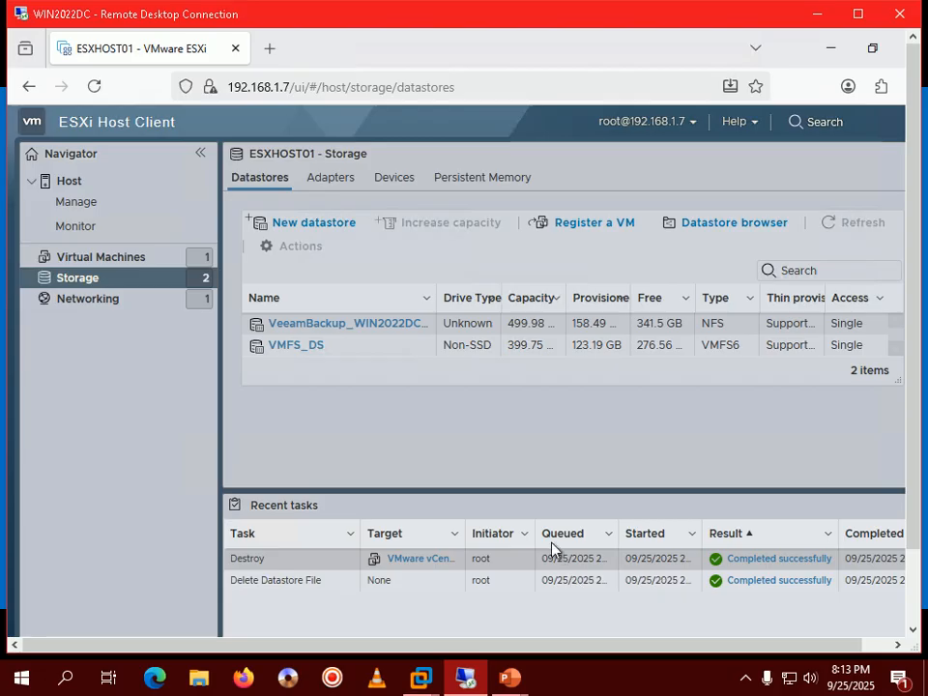
left_click(858, 14)
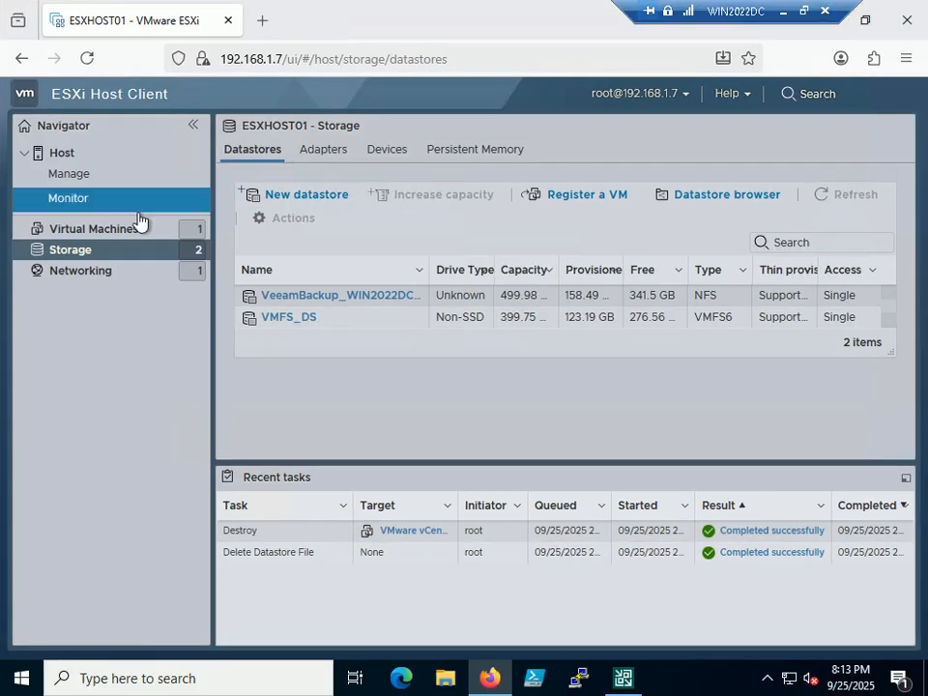
Step: Shut down ESXHOST01 from the user menu on its summary page, then close the browser window
left_click(68, 157)
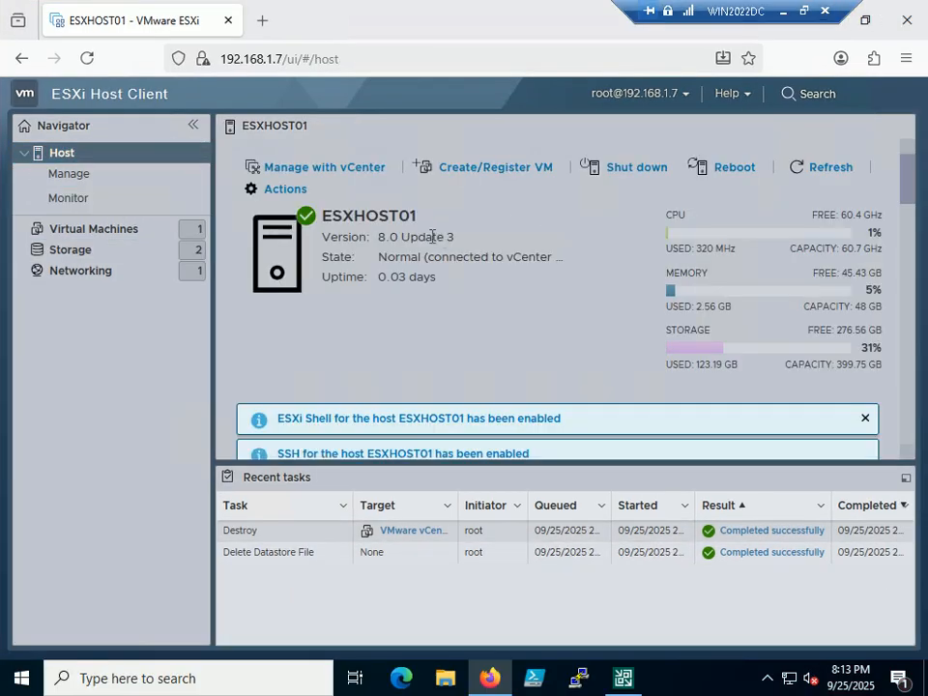
left_click(682, 94)
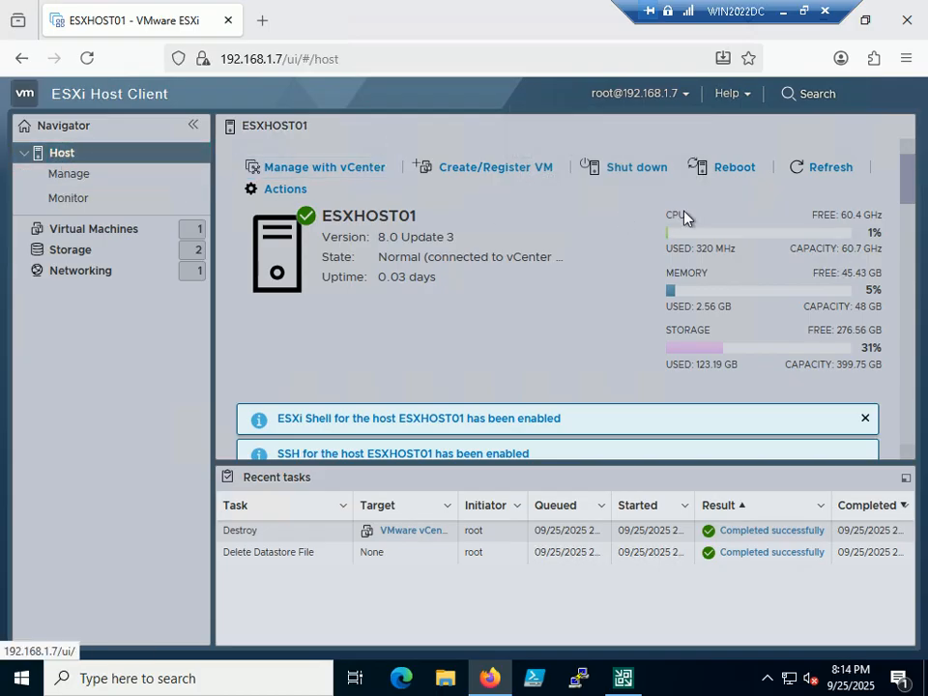
left_click(638, 171)
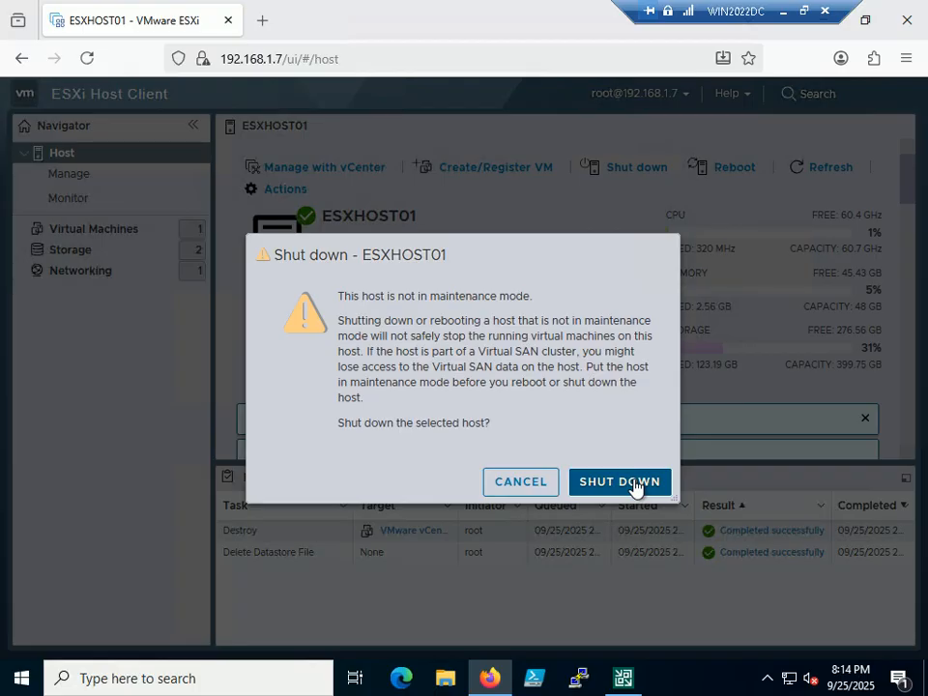
left_click(636, 482)
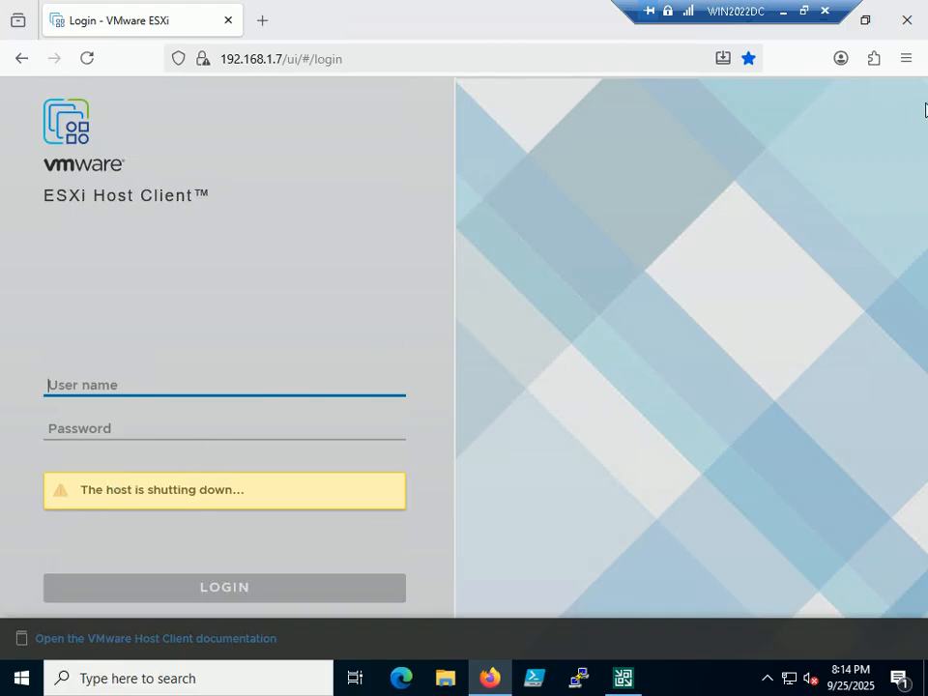
left_click(911, 23)
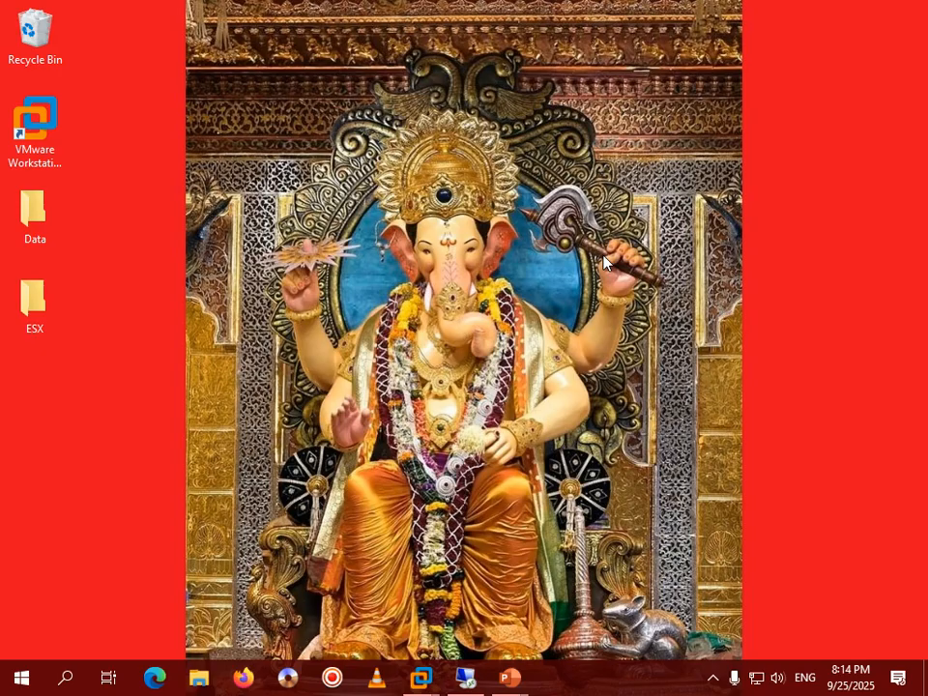
Step: Log in to ESXHOST02's ESXi console as root and start the host shutdown
mouse_move(423, 675)
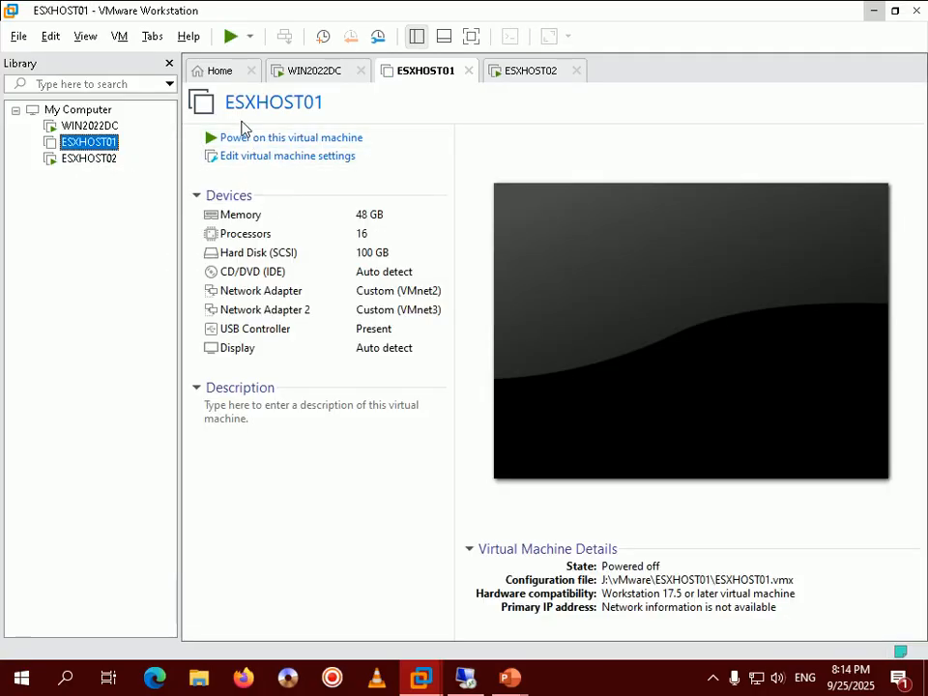
left_click(97, 159)
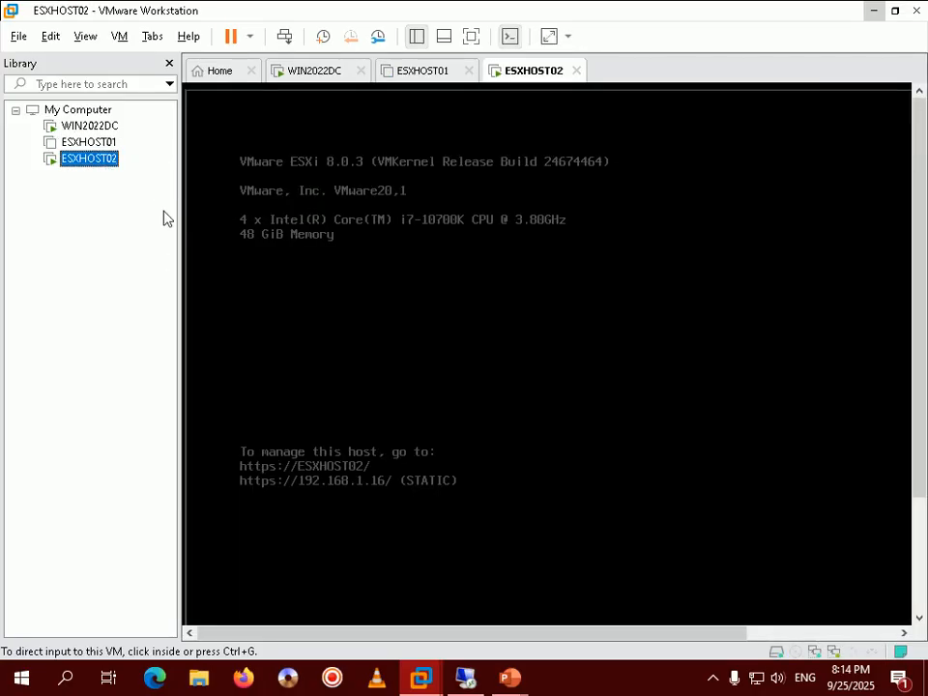
left_click(344, 327)
key("Return")
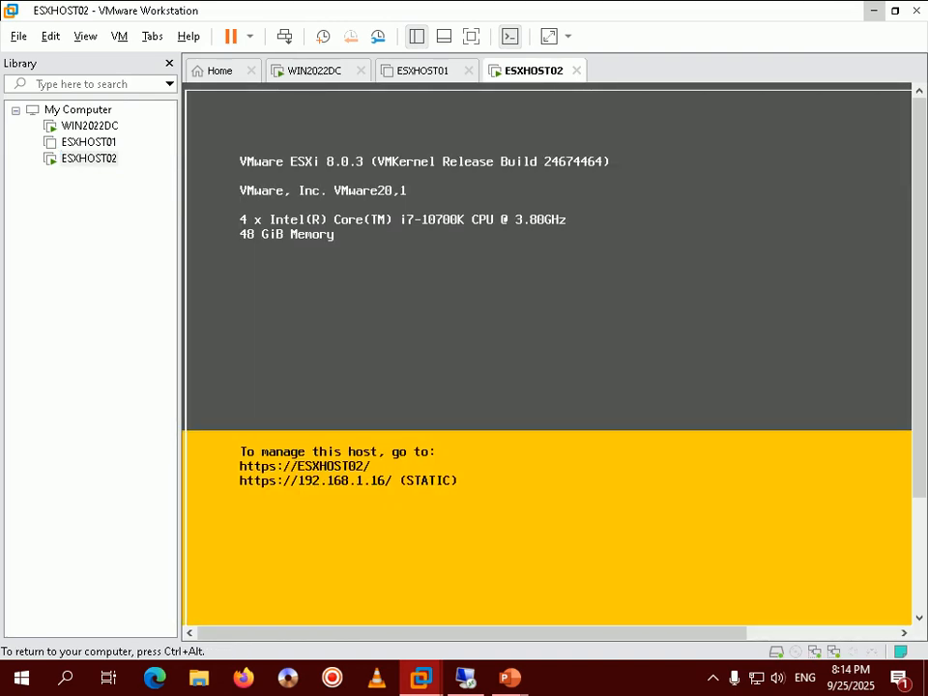
key("F2")
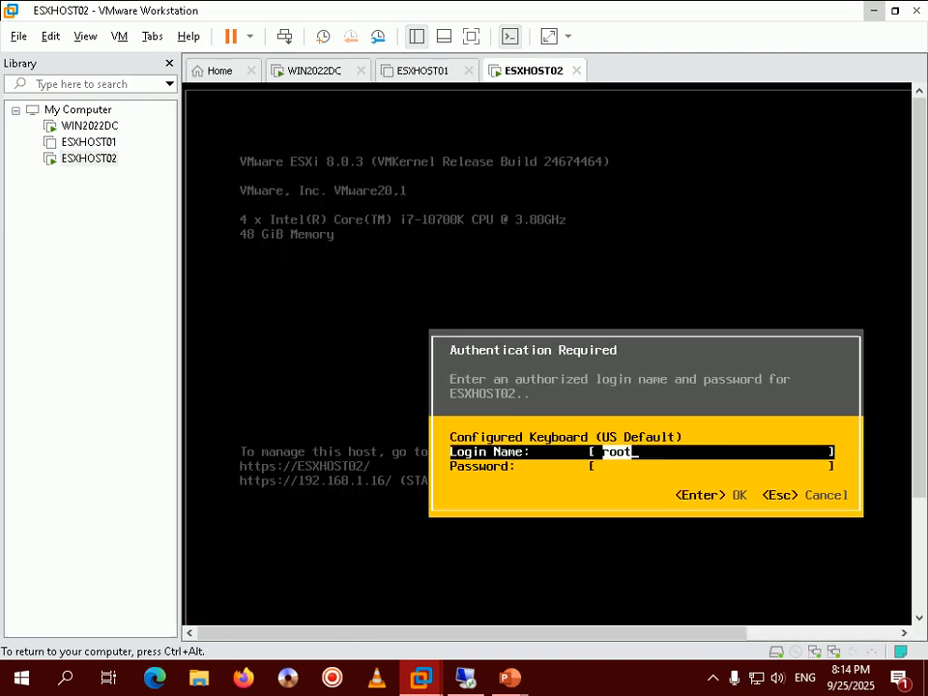
key("Down")
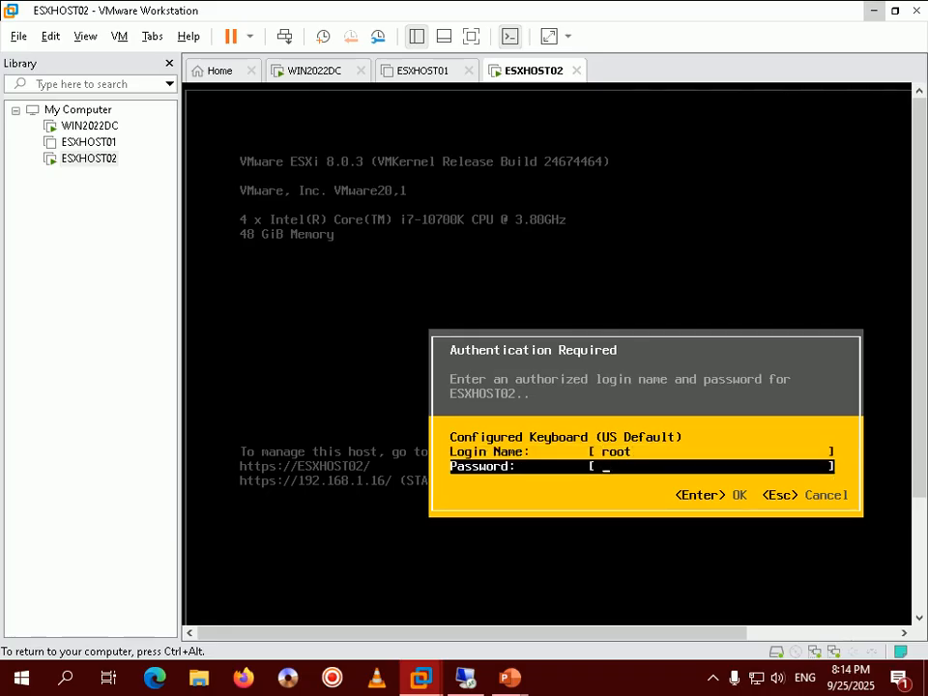
type("*******")
key("Return")
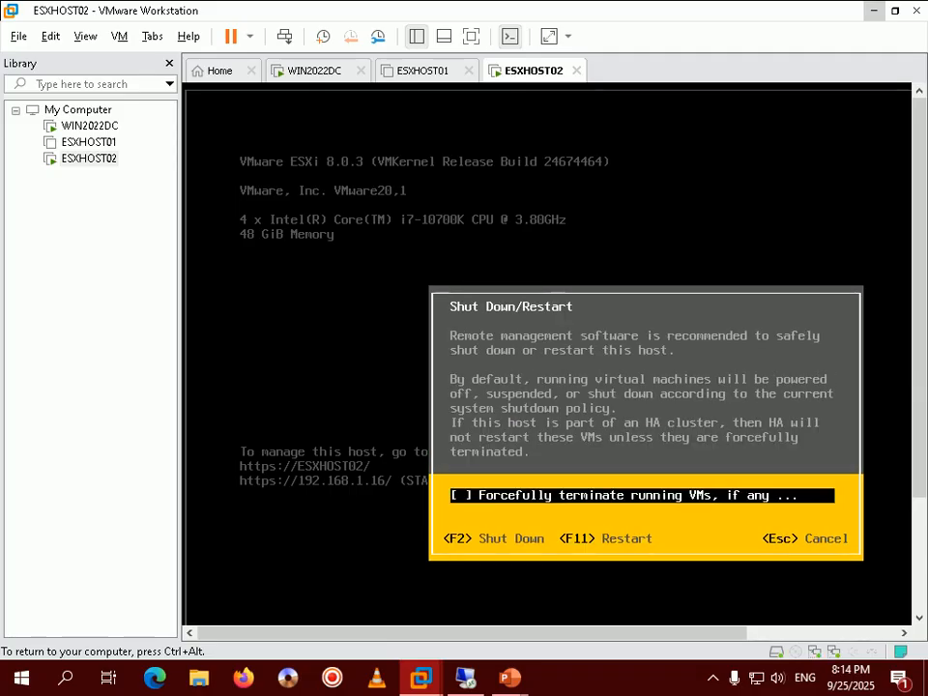
key("F2")
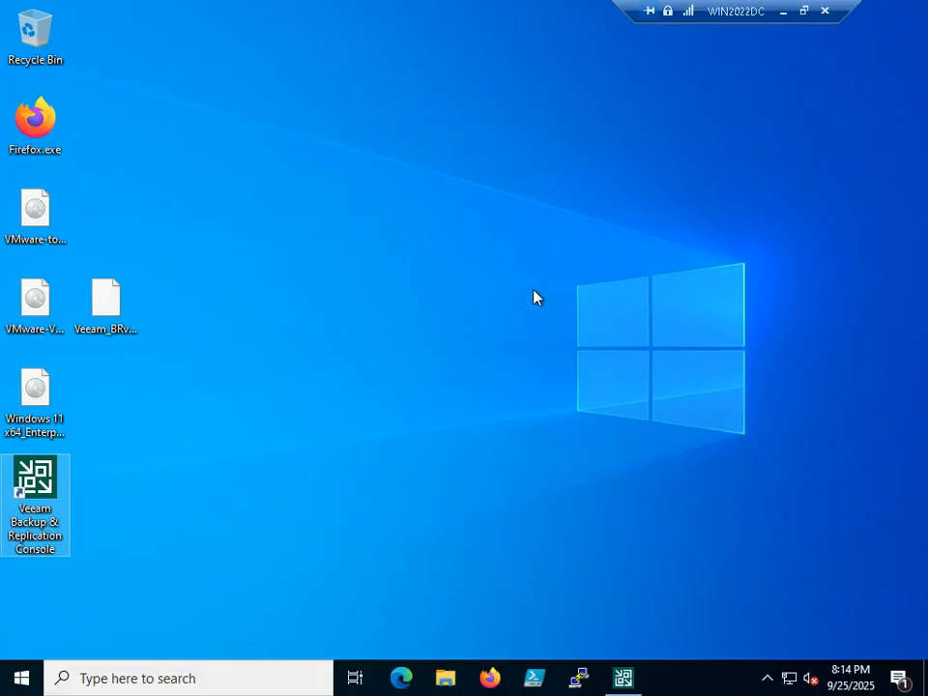
Step: Close the Veeam Backup & Replication console and shut down WIN2022DC from the Start quick menu
left_click(618, 678)
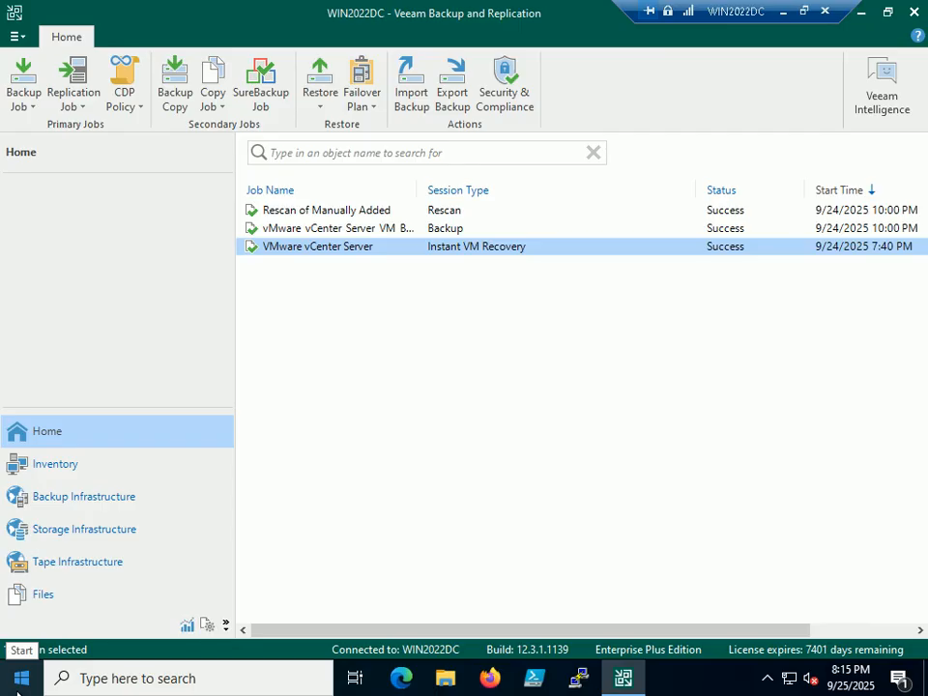
key("alt+F4")
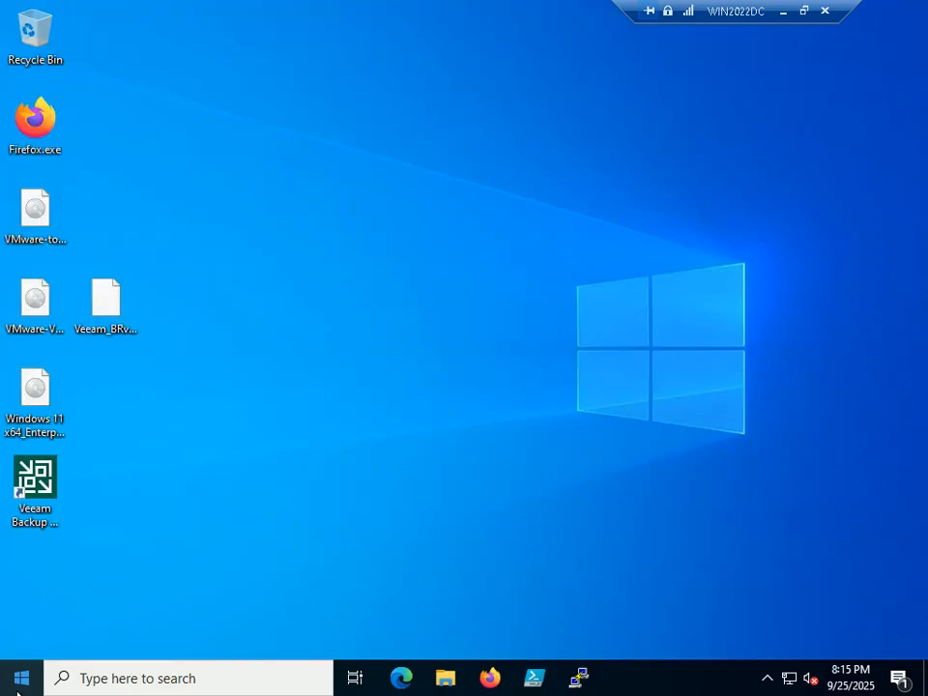
right_click(18, 683)
mouse_move(74, 648)
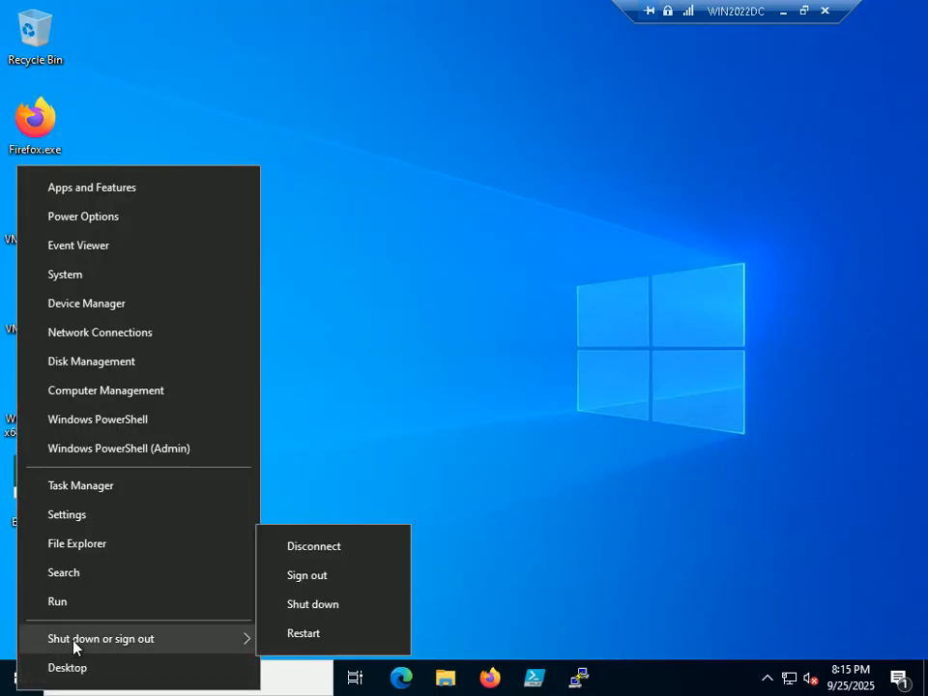
left_click(329, 607)
key("Return")
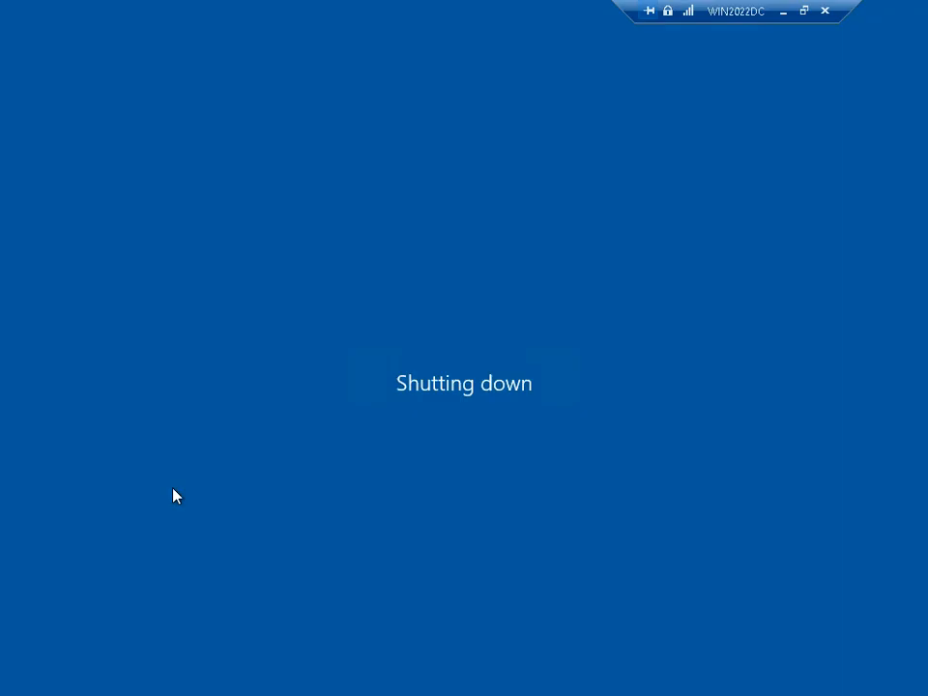
key("Return")
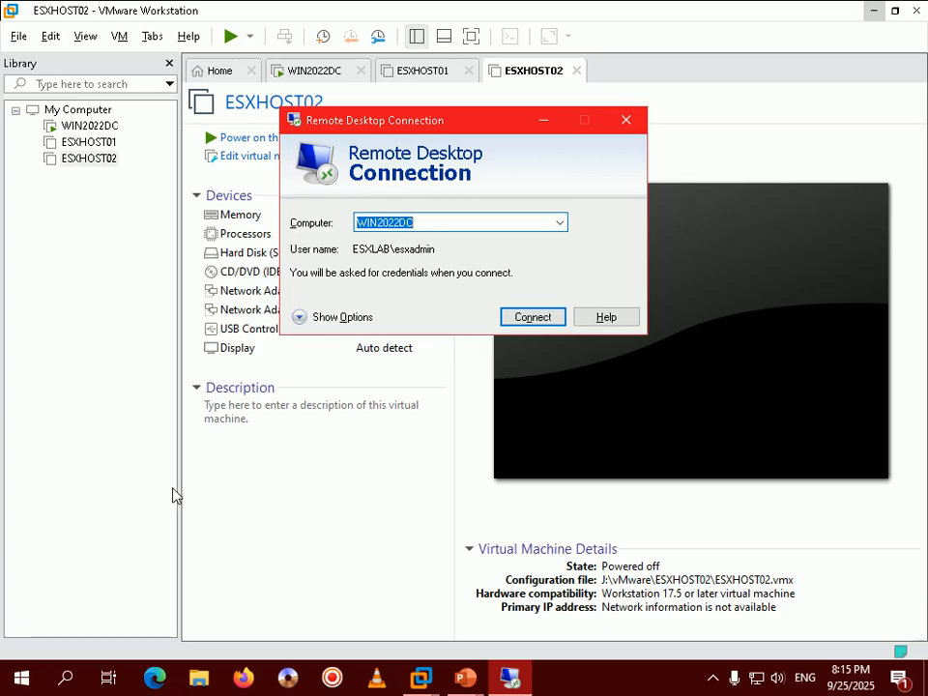
Step: Close the leftover Remote Desktop window and power on the WIN2022DC virtual machine
left_click(631, 128)
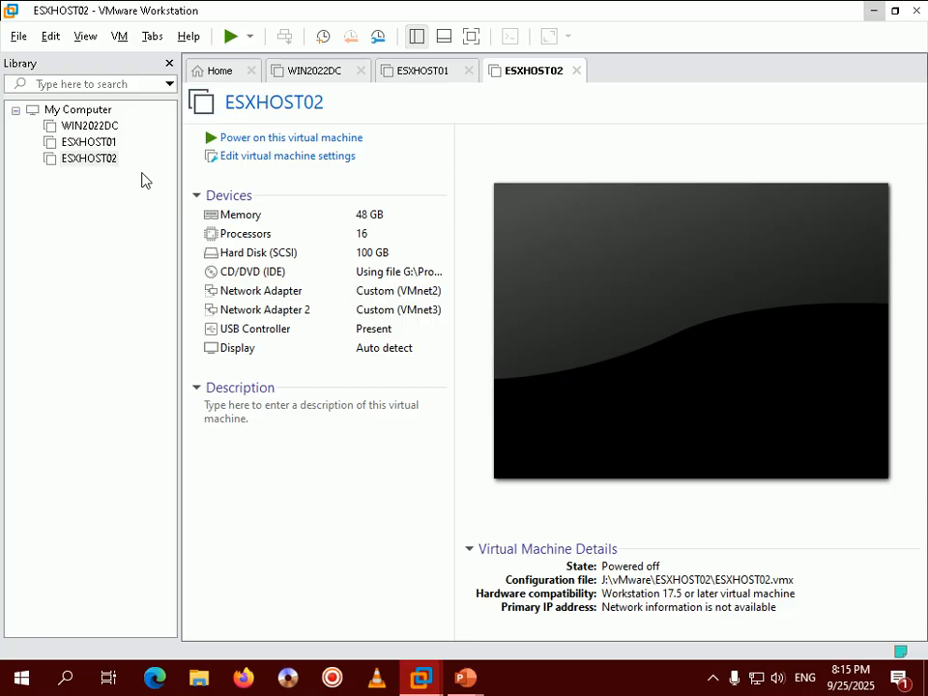
left_click(97, 127)
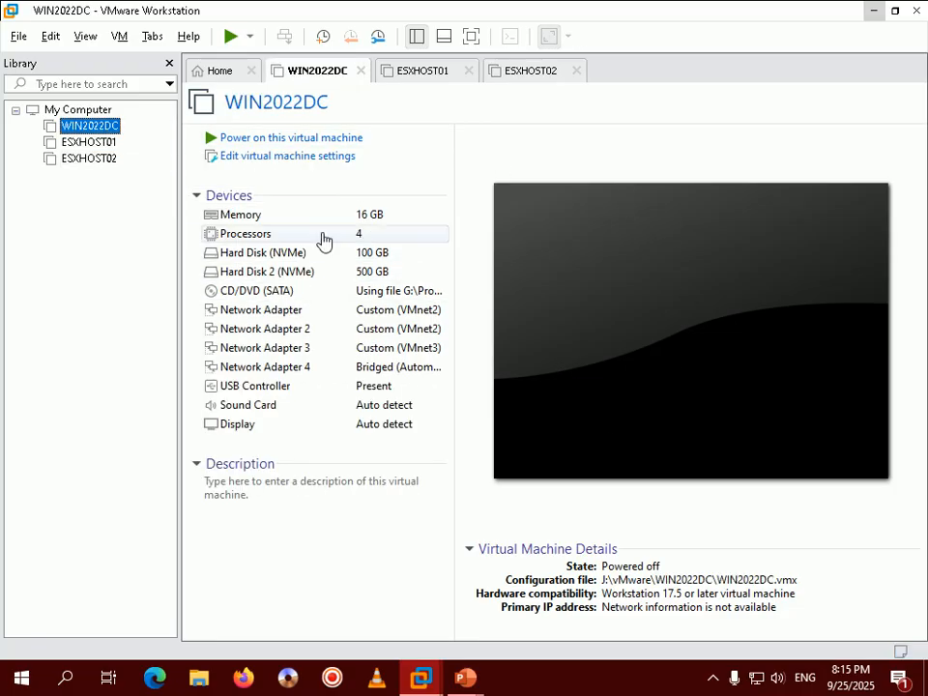
left_click(311, 138)
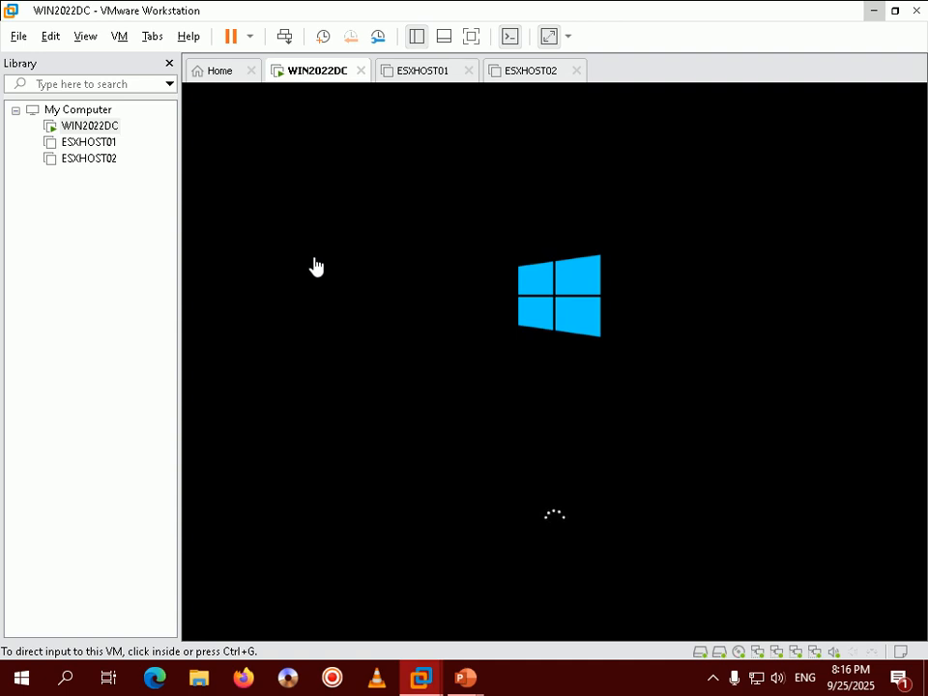
Step: Launch Remote Desktop Connection (mstsc) from the Run dialog
left_click(715, 682)
left_click(682, 688)
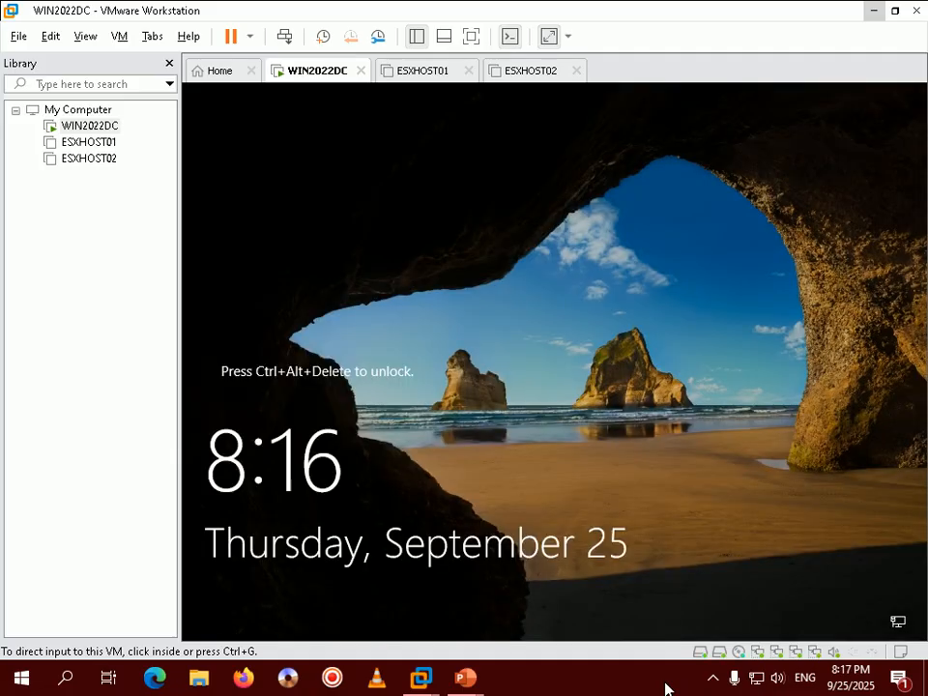
left_click(714, 681)
left_click(675, 685)
right_click(22, 677)
left_click(87, 582)
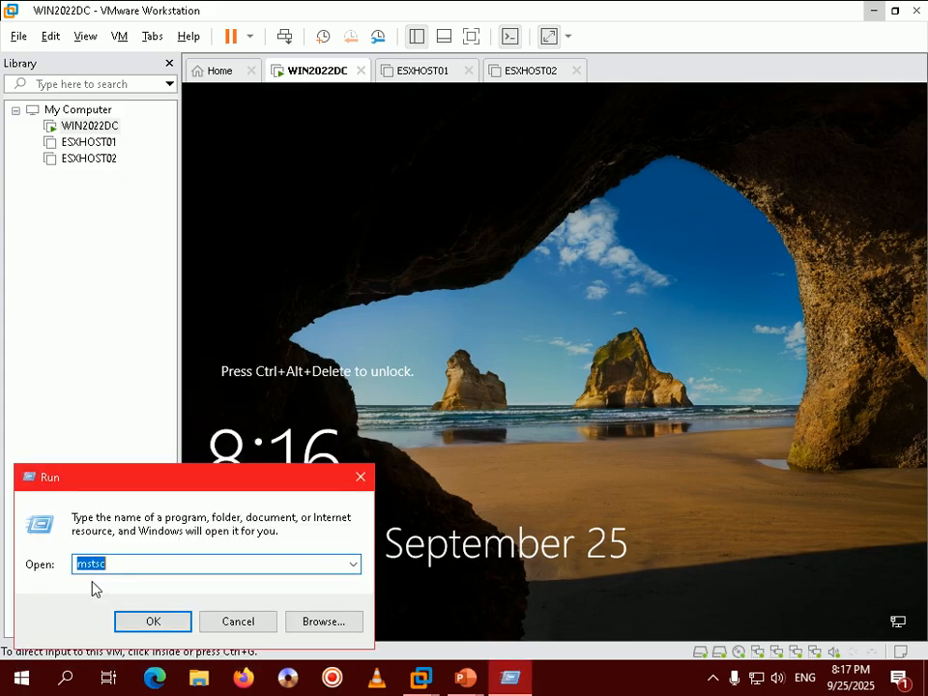
left_click(151, 624)
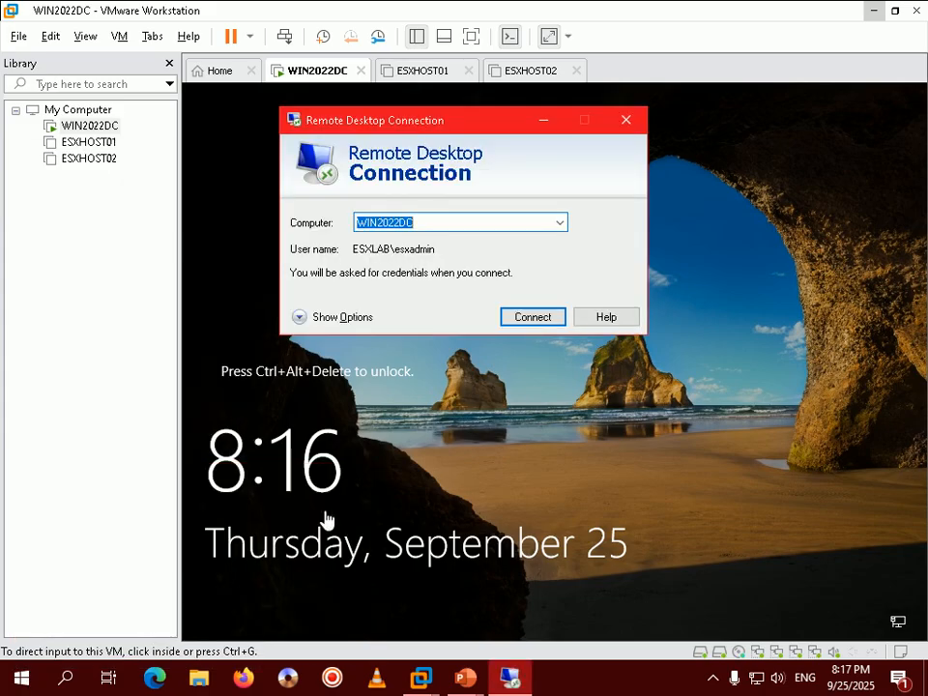
Step: Sign in to WIN2022DC with the administrator password, retrying after a failure, then minimise the session
key("Return")
type("*****************")
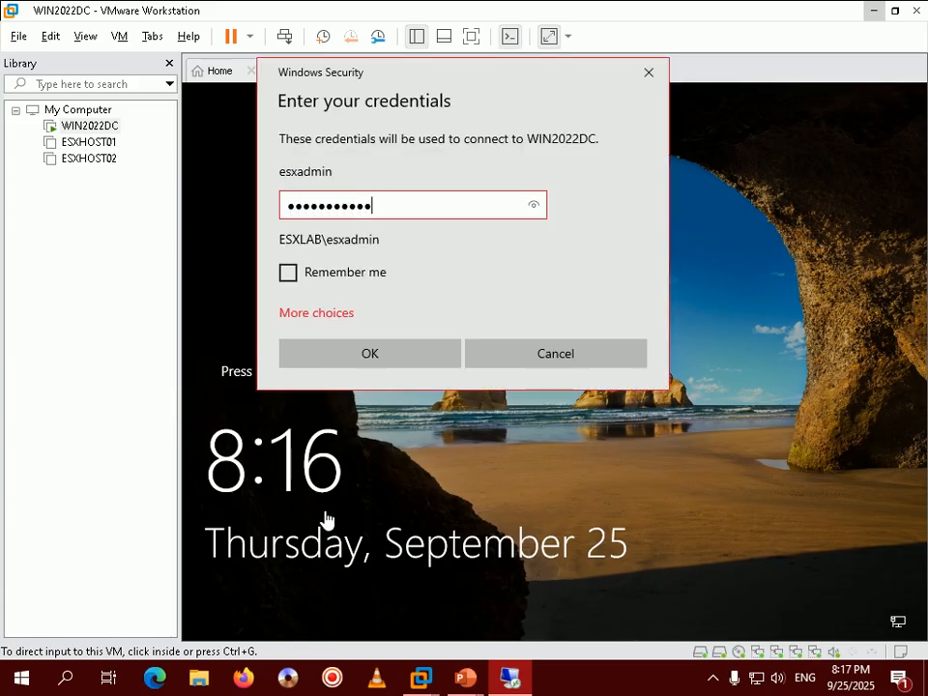
type("***")
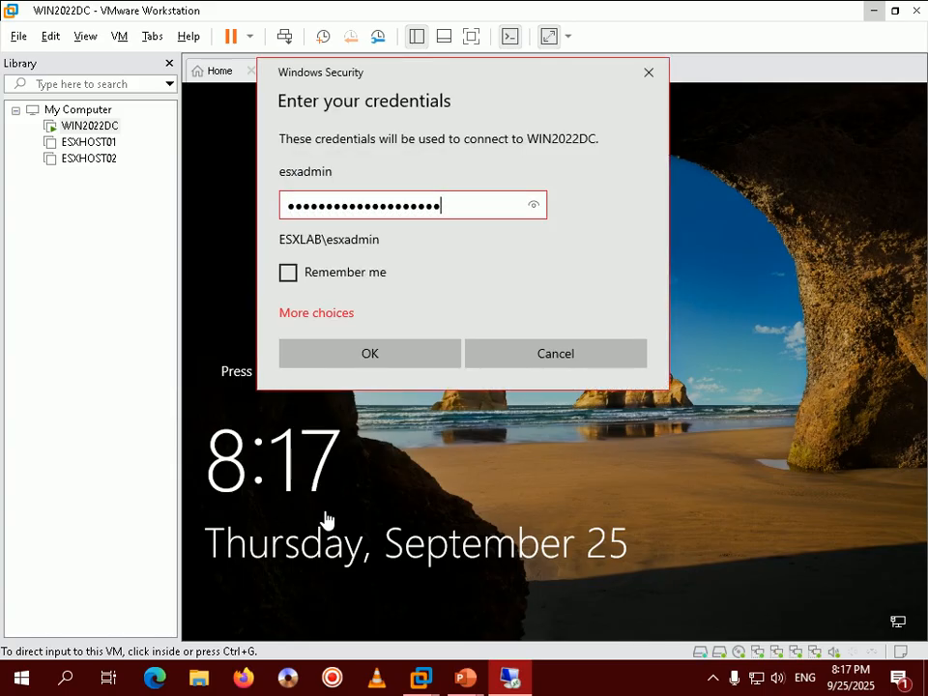
key("Return")
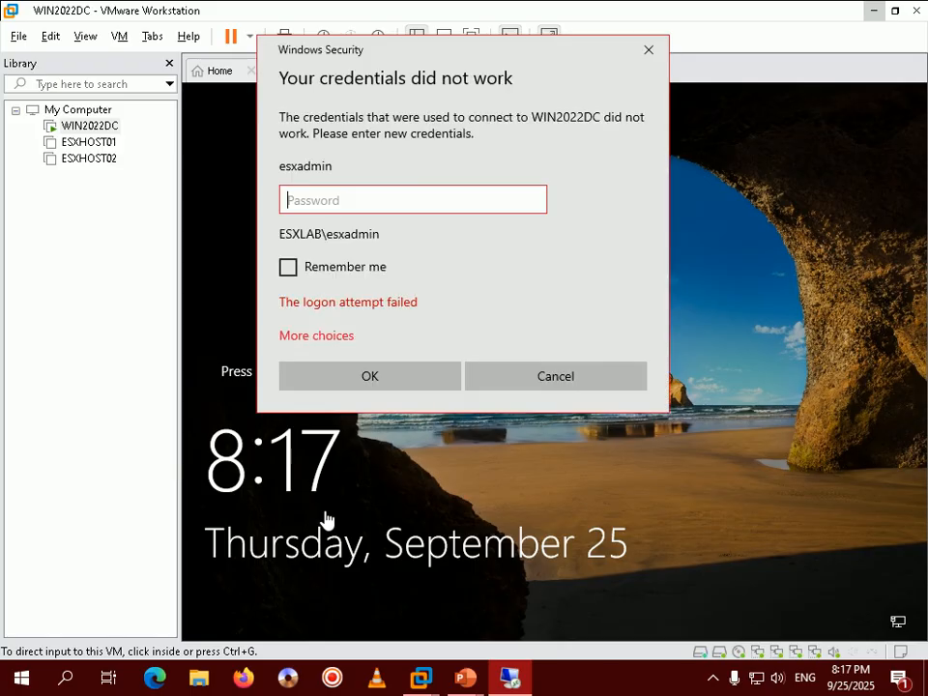
type("*************")
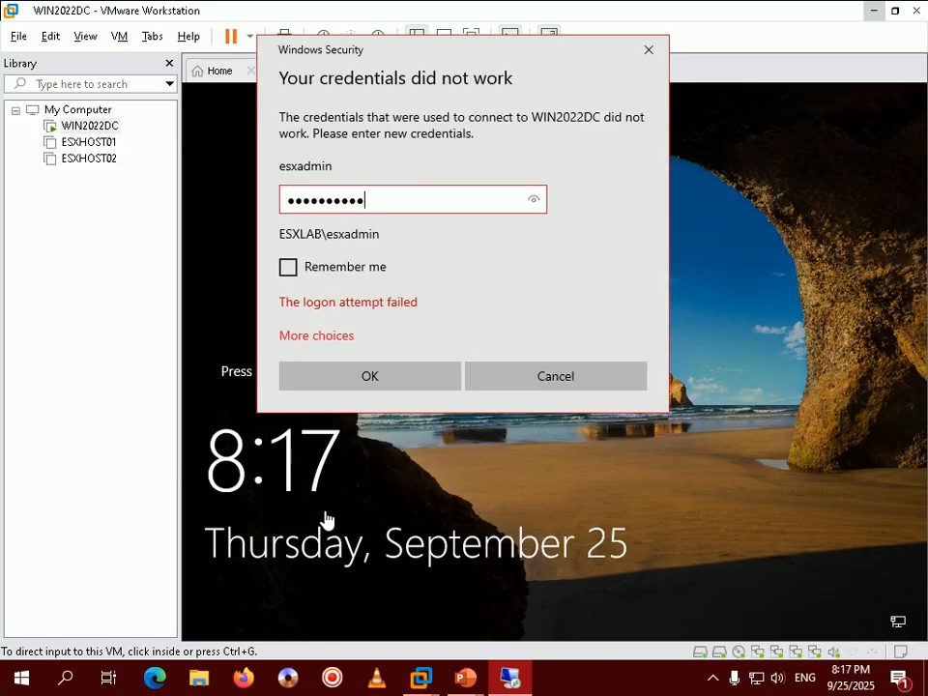
type("*******")
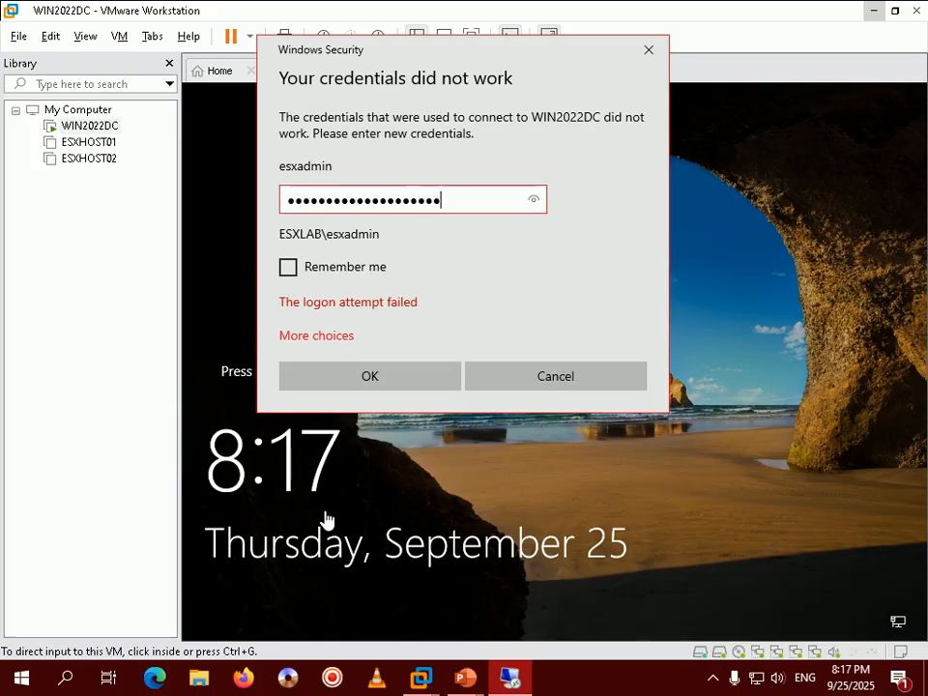
key("Return")
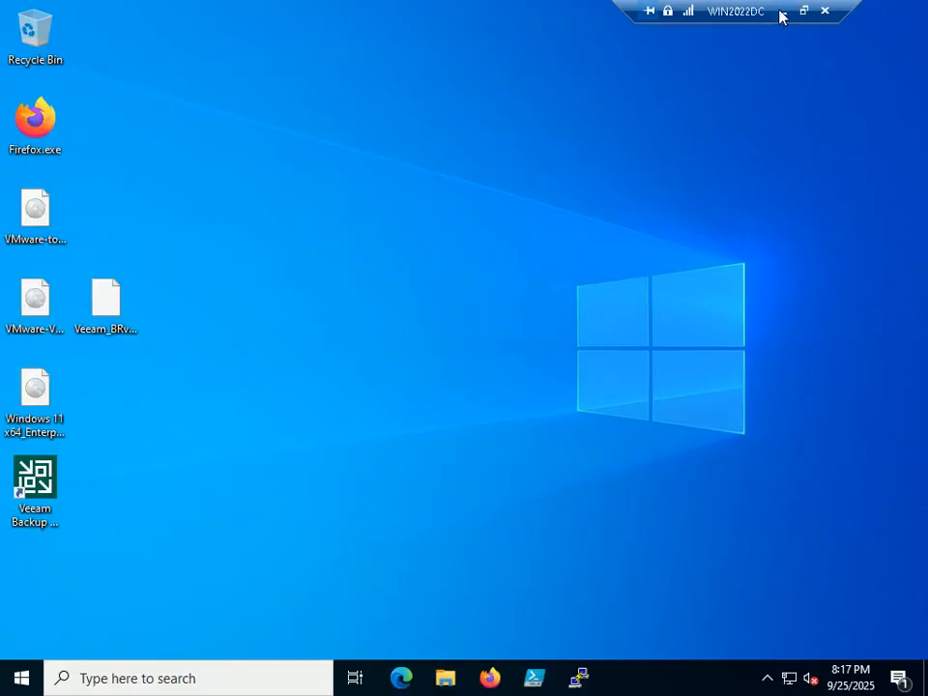
left_click_drag(763, 11, 648, 11)
left_click(669, 11)
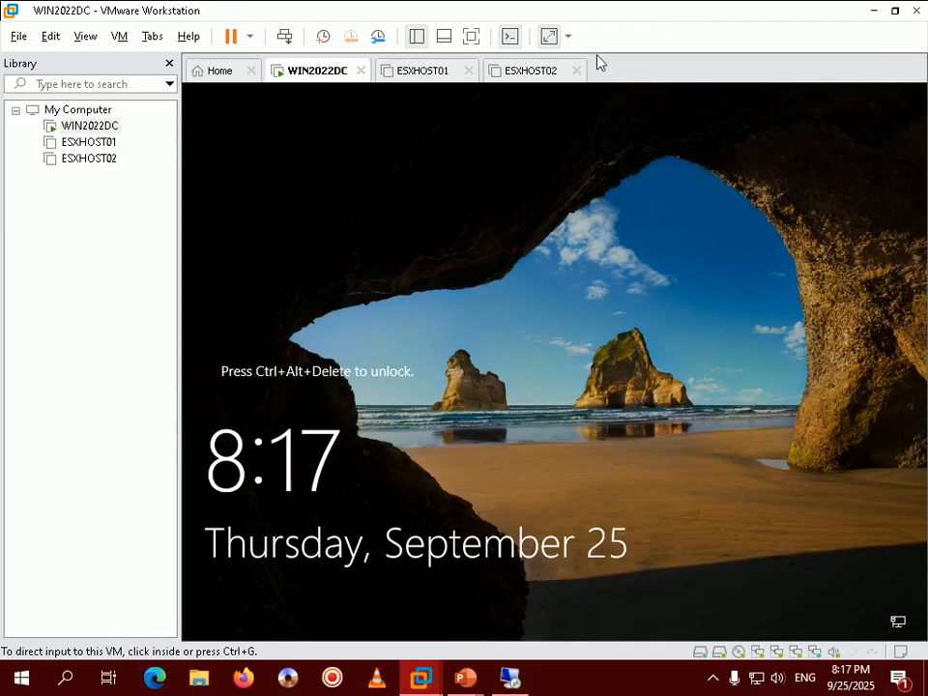
Step: Power on ESXHOST01 and let it reach the Loading VMware ESXi screen
left_click(96, 145)
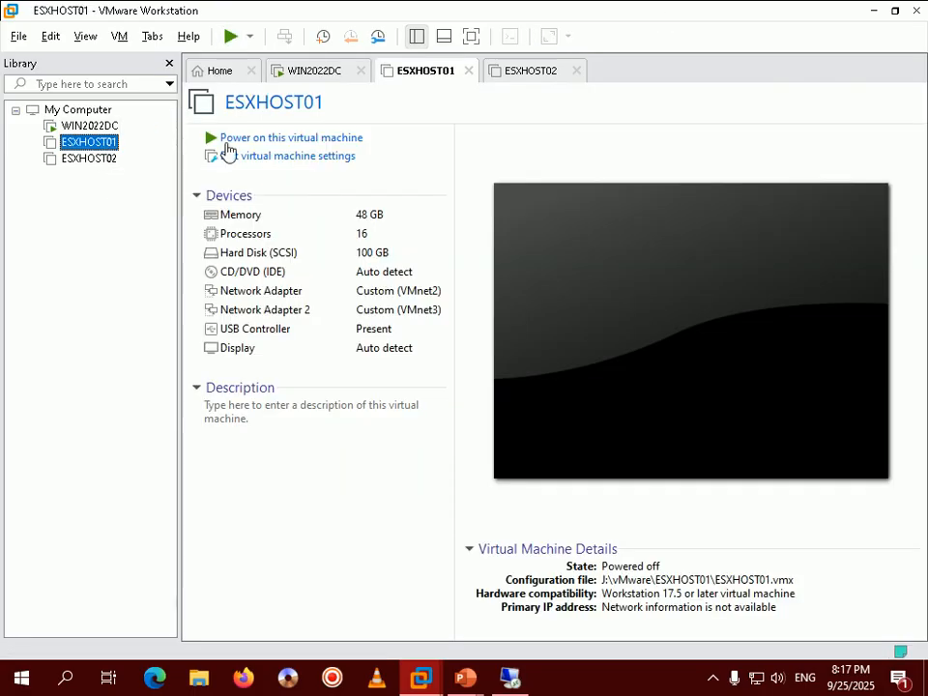
left_click(226, 140)
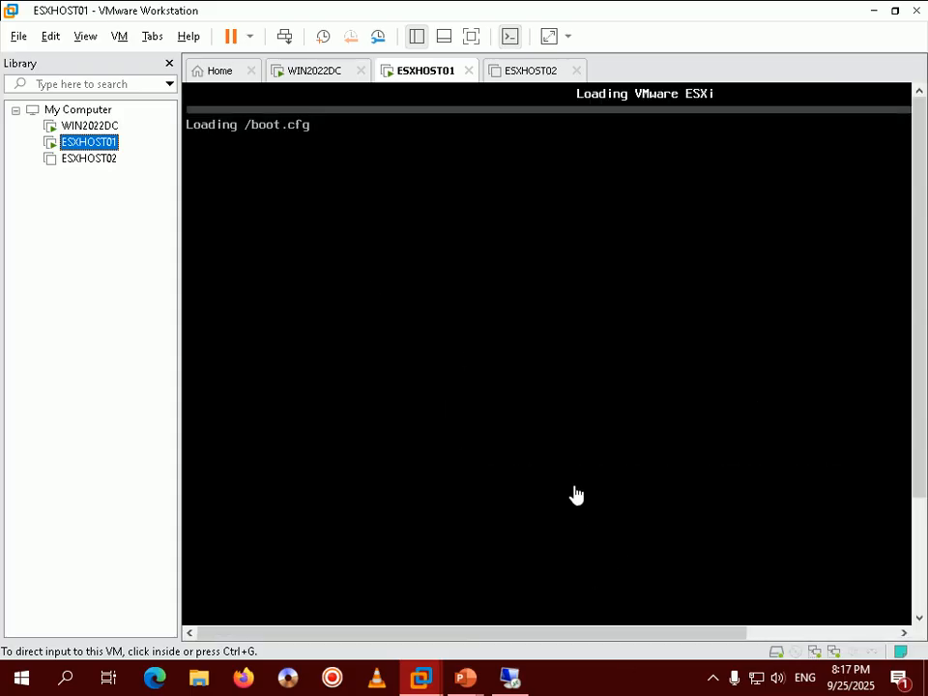
left_click(714, 682)
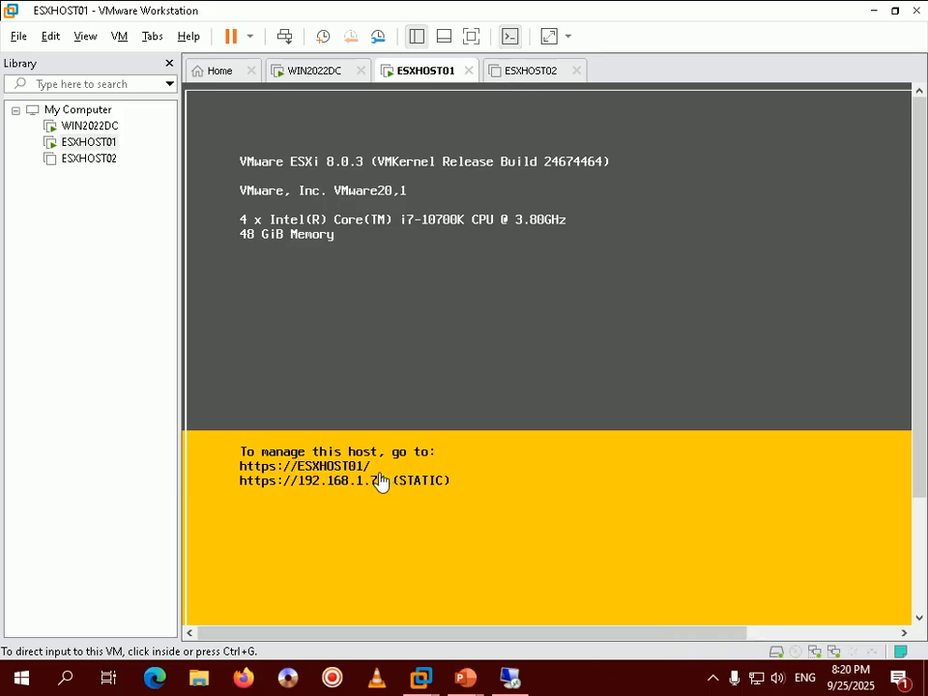
left_click(87, 159)
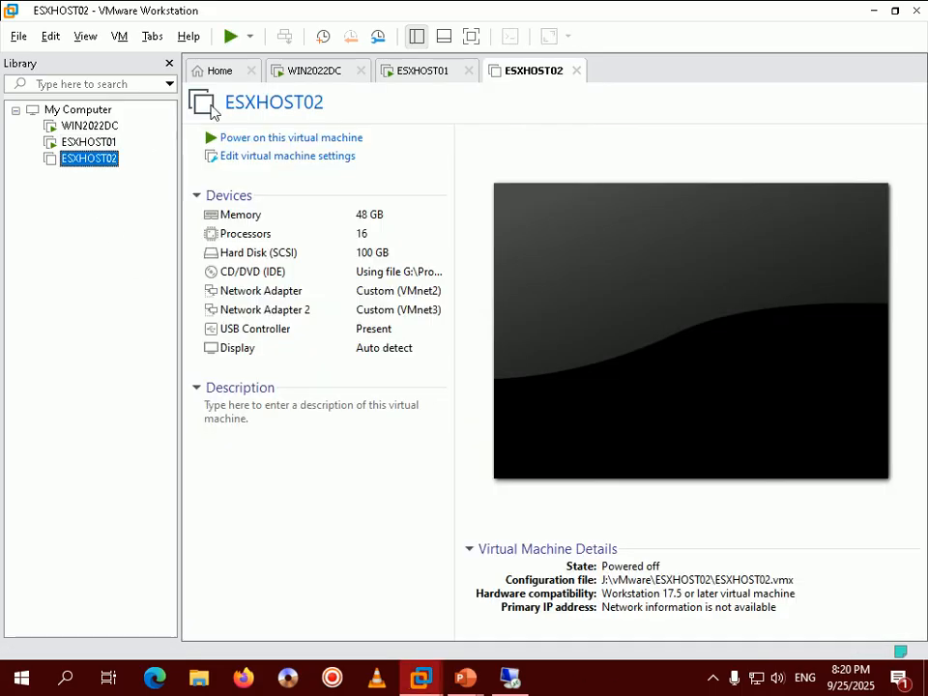
left_click(230, 36)
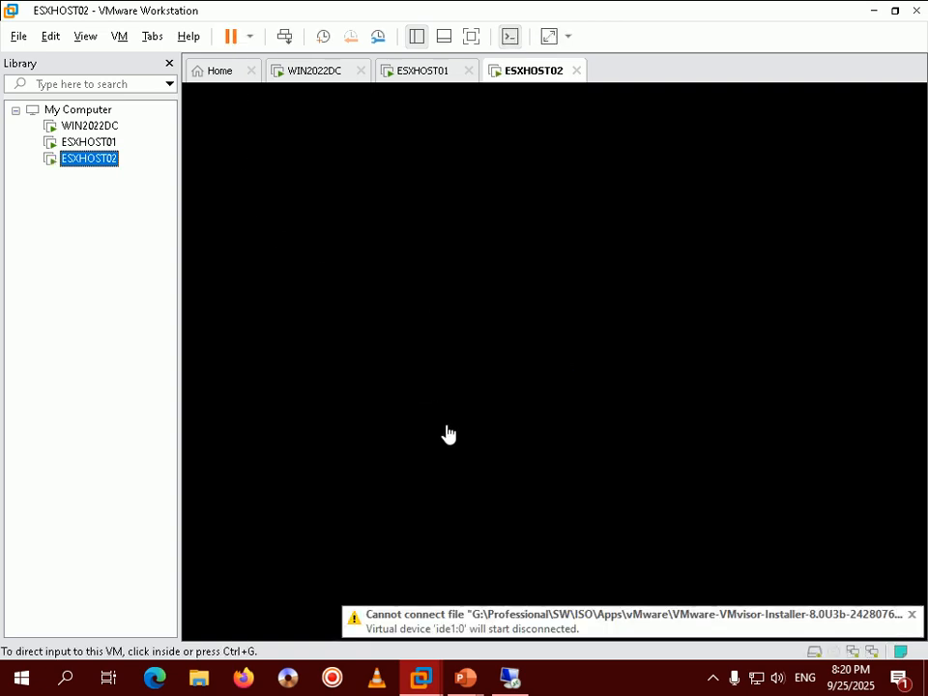
left_click(713, 677)
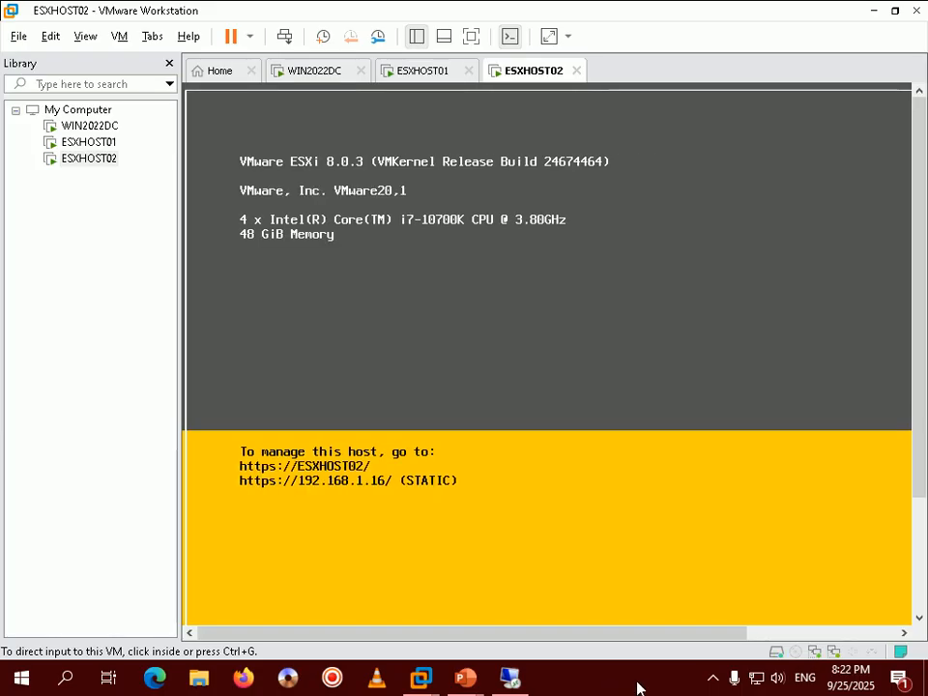
left_click(712, 678)
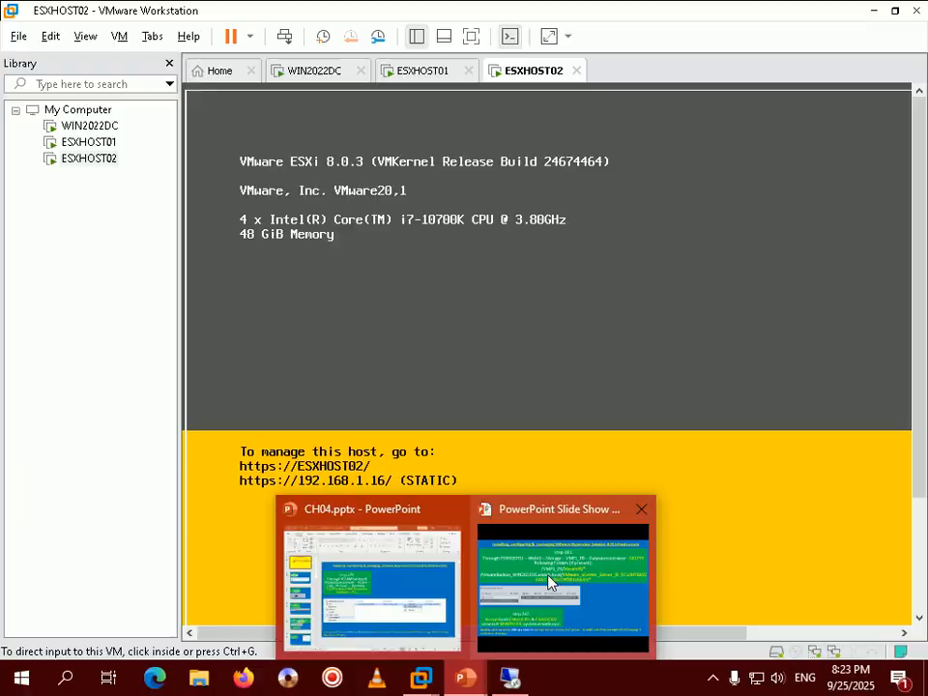
left_click(549, 586)
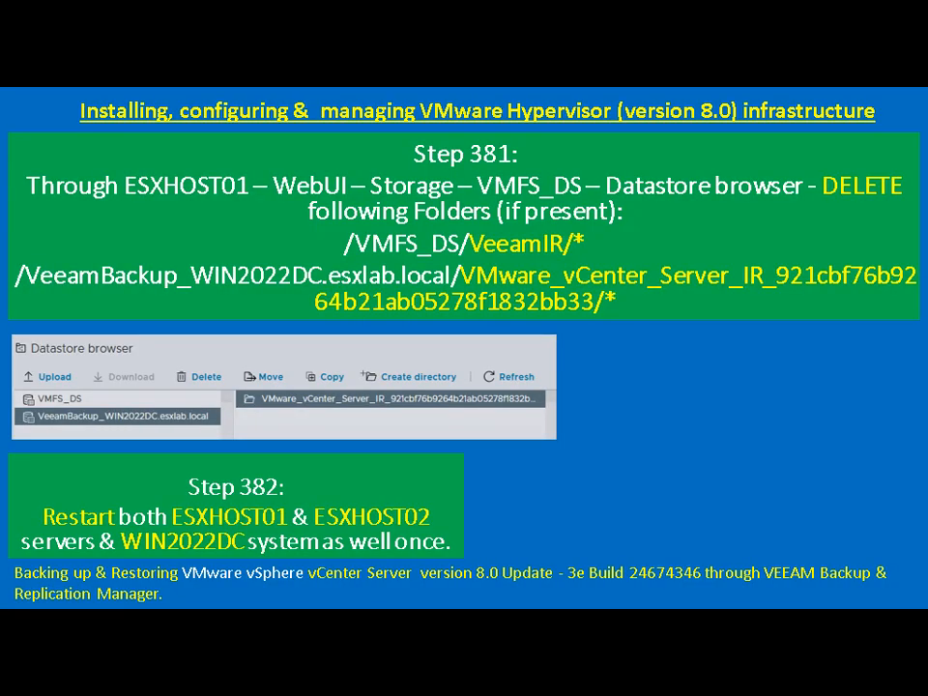
Step: Advance the slides, then start the Veeam console on WIN2022DC and connect on port 9392
key("Right")
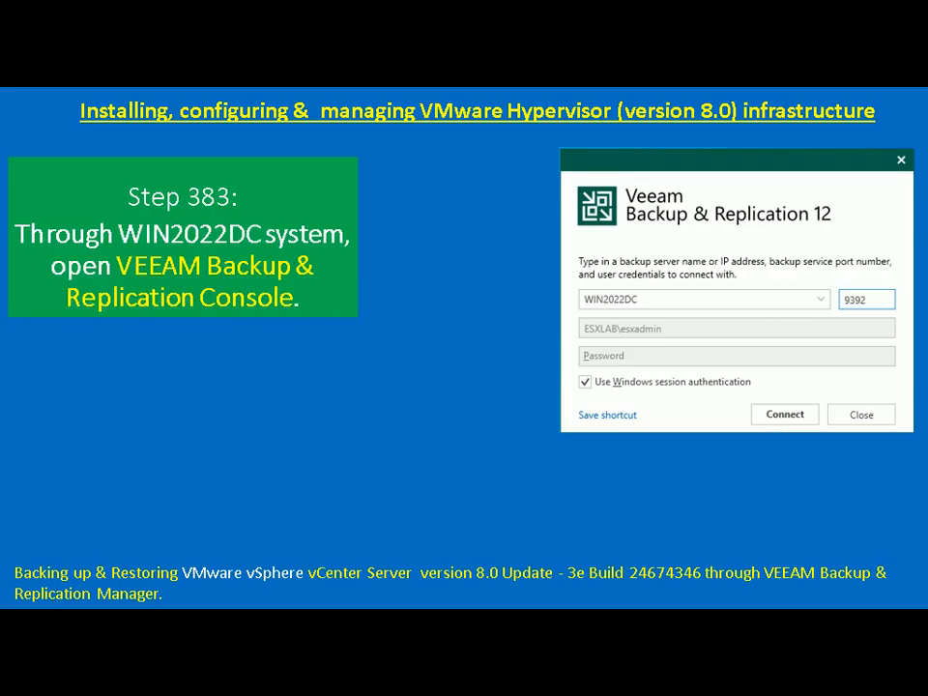
key("alt+Tab")
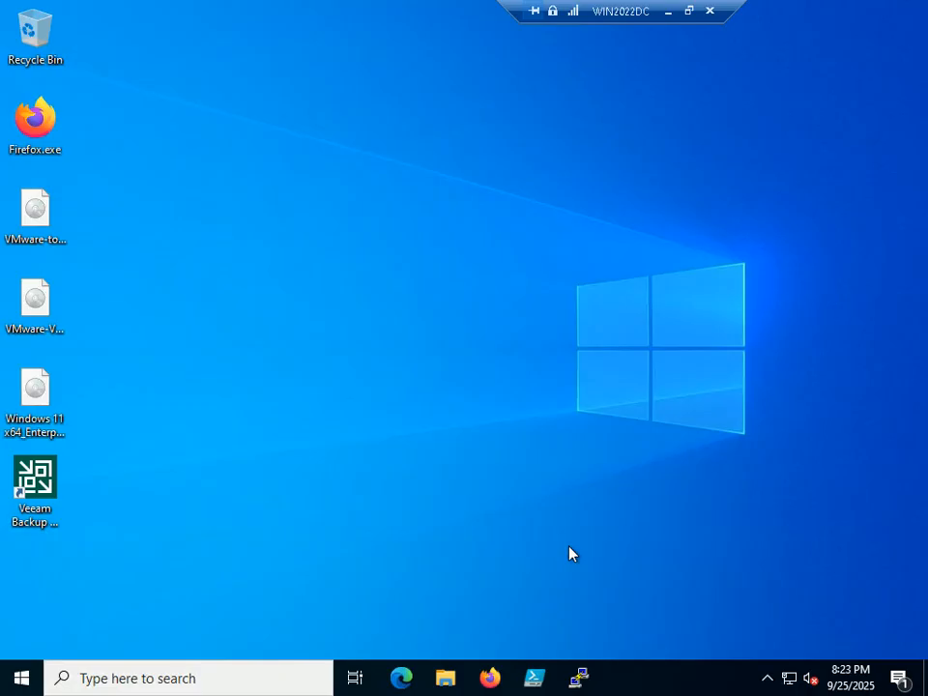
double_click(35, 484)
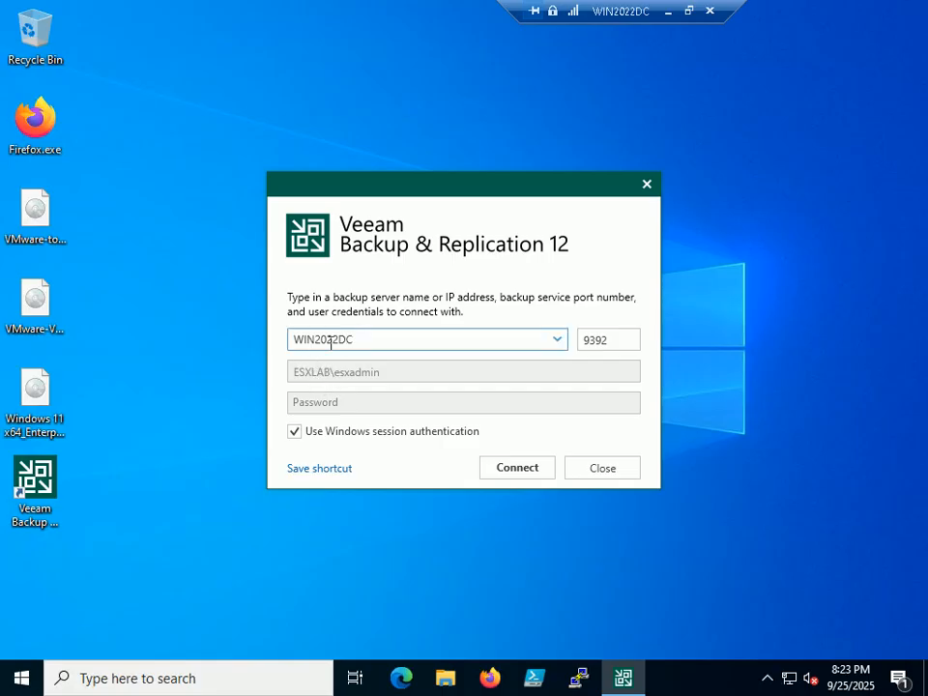
left_click(516, 470)
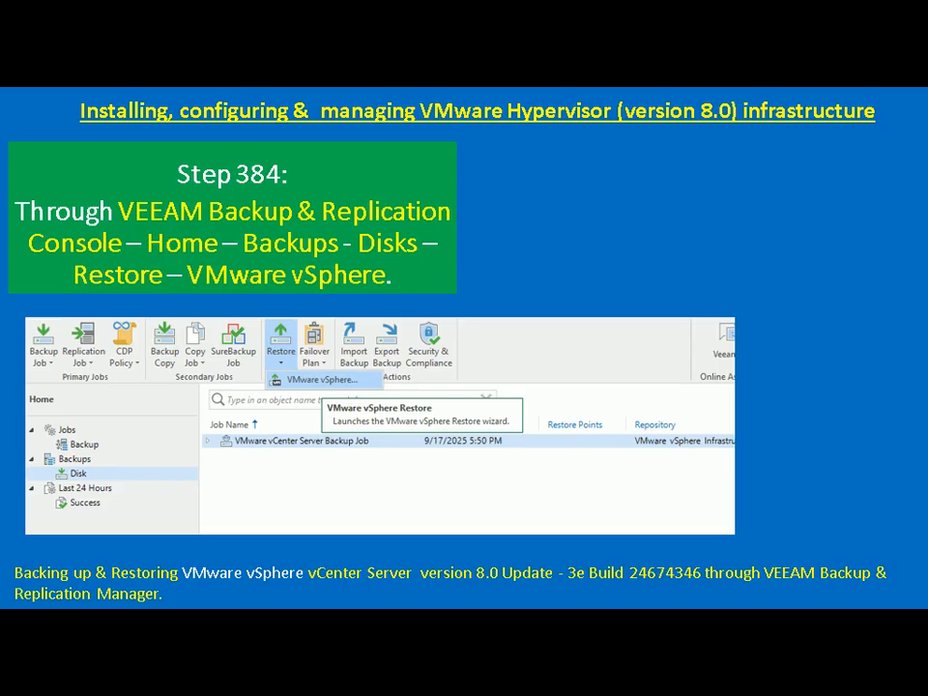
Step: In the Veeam console, choose Restore > VMware vSphere from the Home ribbon
key("alt+Tab")
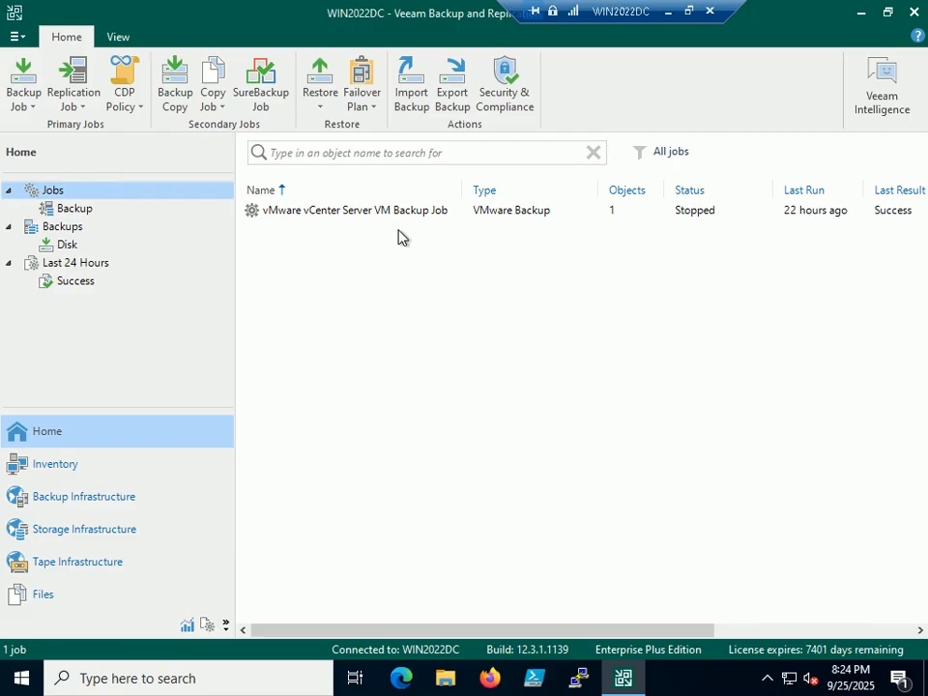
left_click(319, 108)
left_click(371, 136)
Step: Exit full screen, advance the tutorial to Step 385, and return to the Restore dialog
left_click(689, 12)
mouse_move(466, 677)
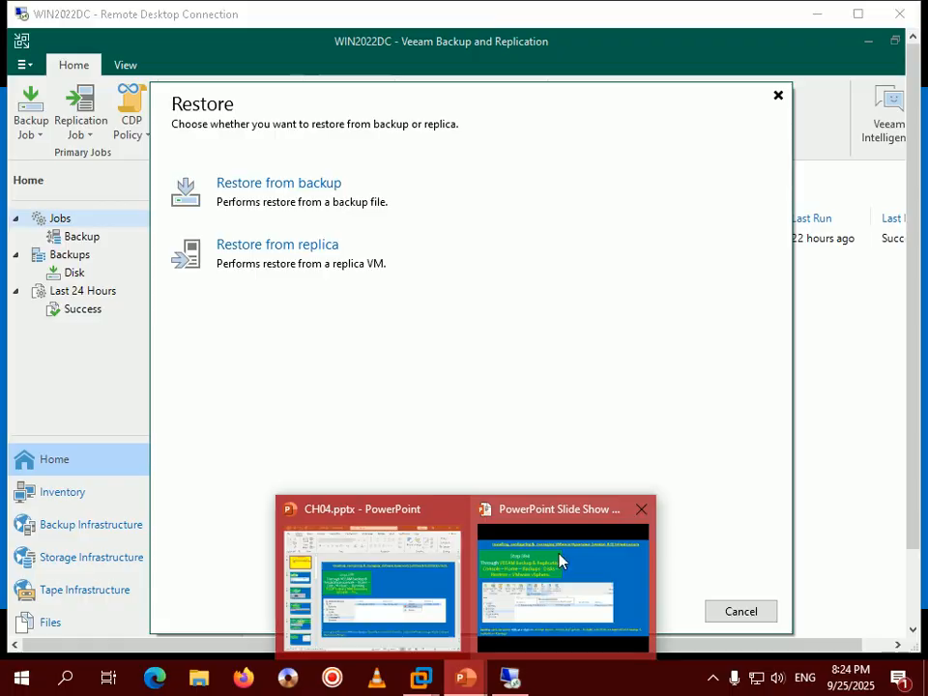
left_click(561, 561)
key("Right")
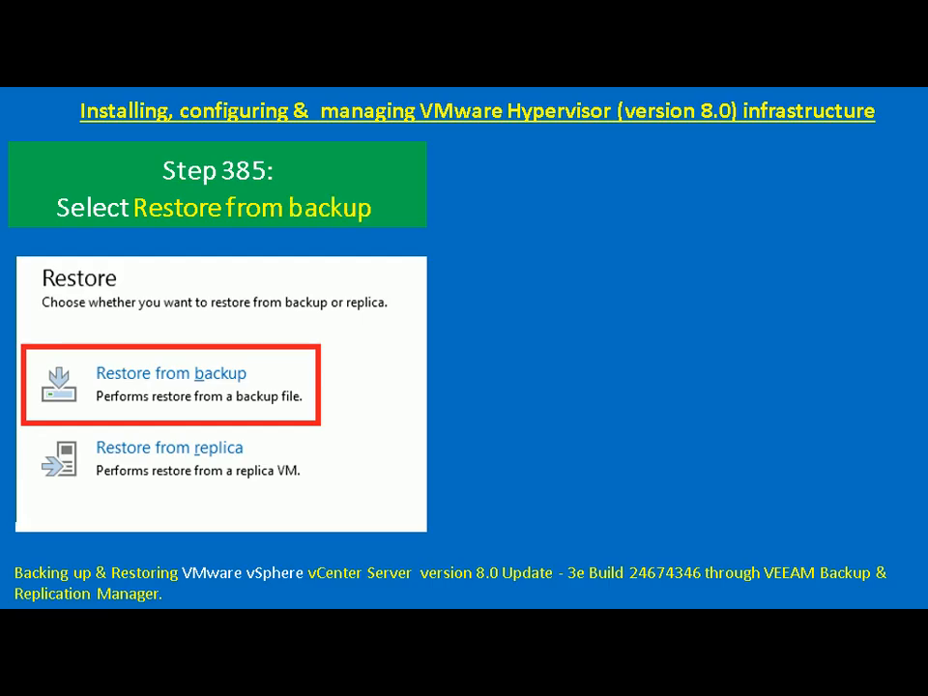
key("alt+Tab")
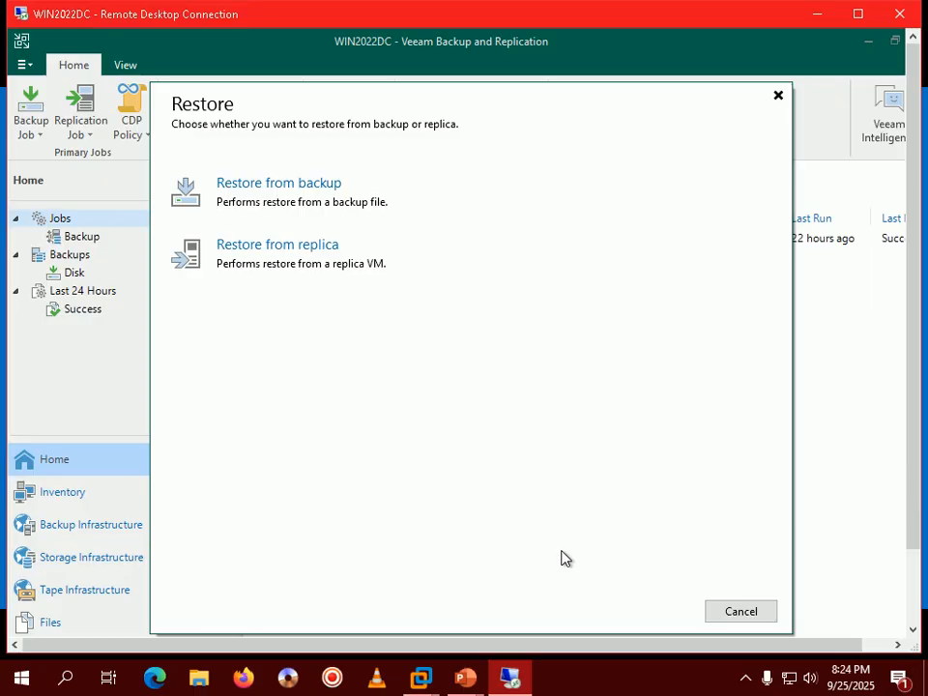
Step: Choose Restore from backup, then advance the tutorial slide and return to Veeam
left_click(292, 215)
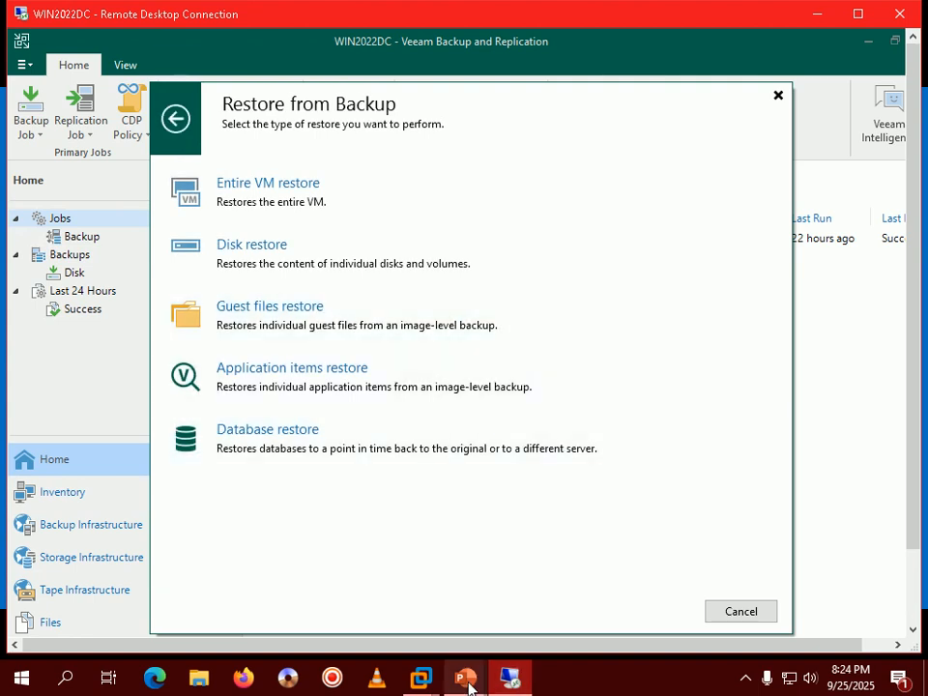
mouse_move(473, 683)
left_click(563, 580)
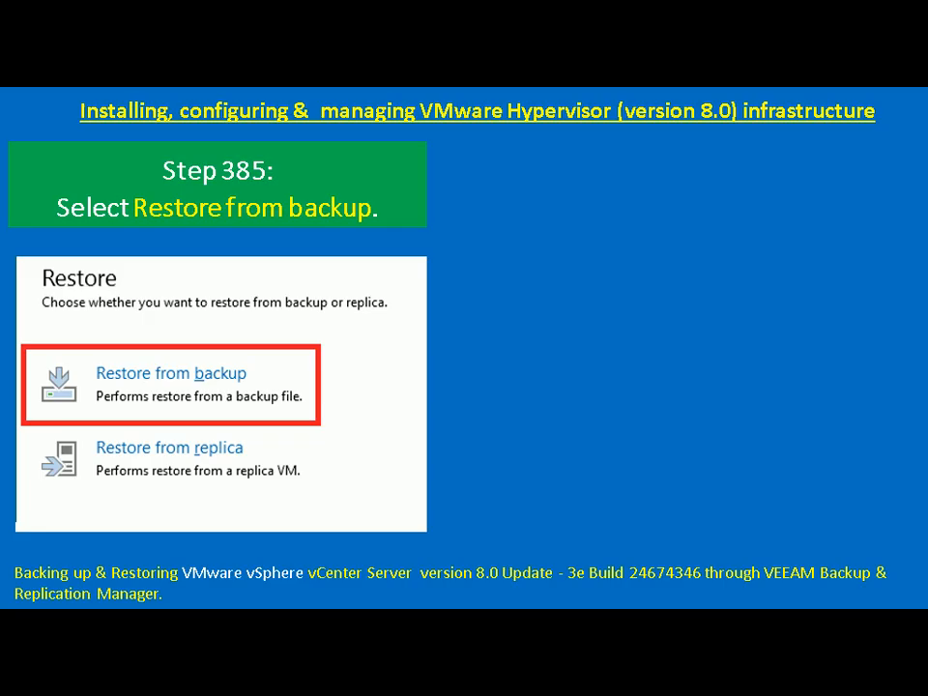
key("Right")
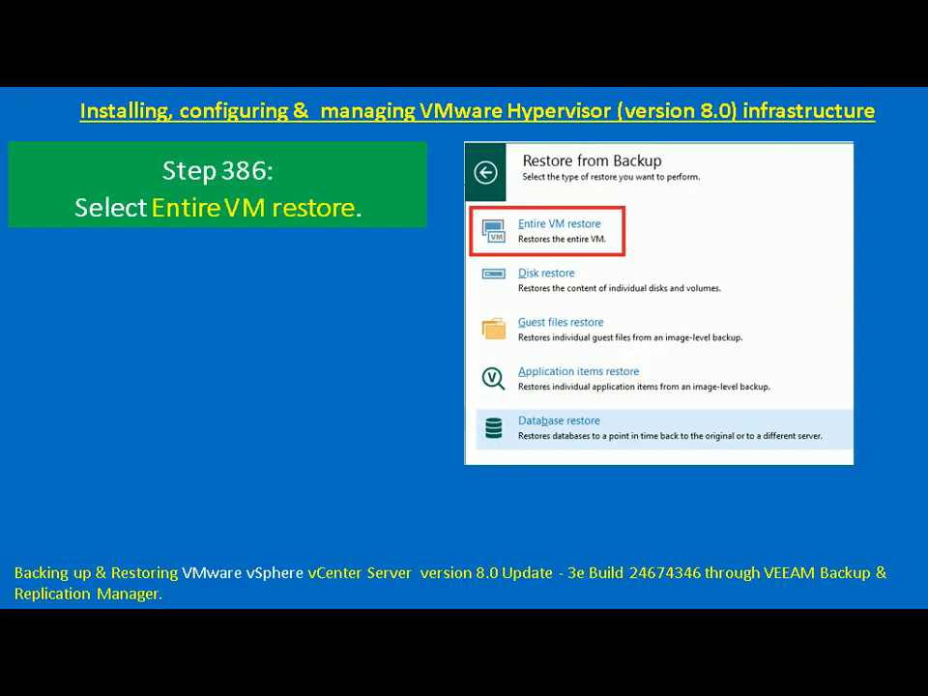
key("alt+Tab")
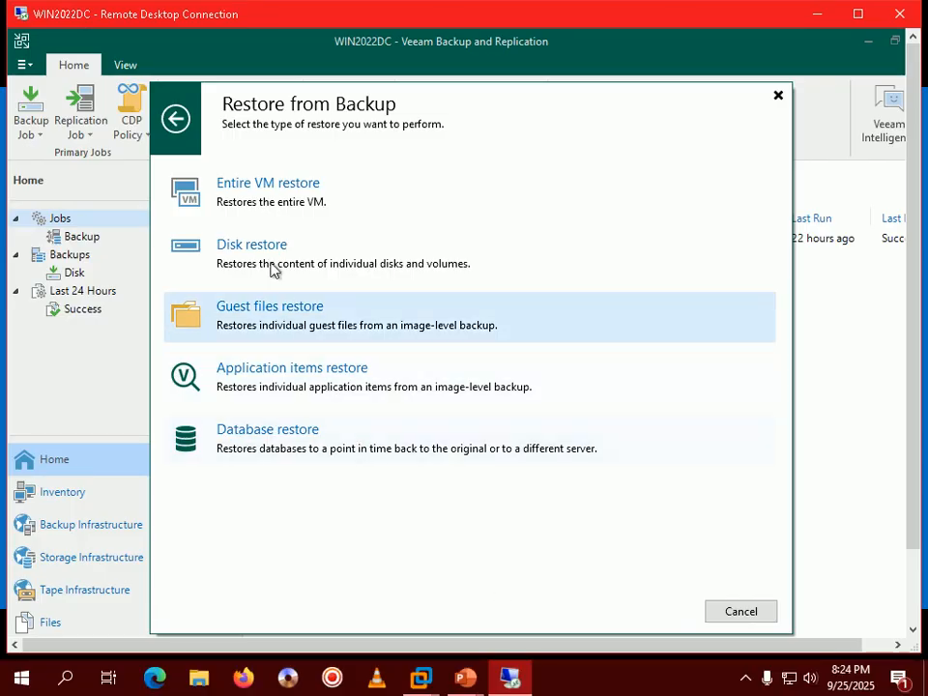
Step: Pick Entire VM restore and confirm the full VM restore to vSphere
left_click(274, 205)
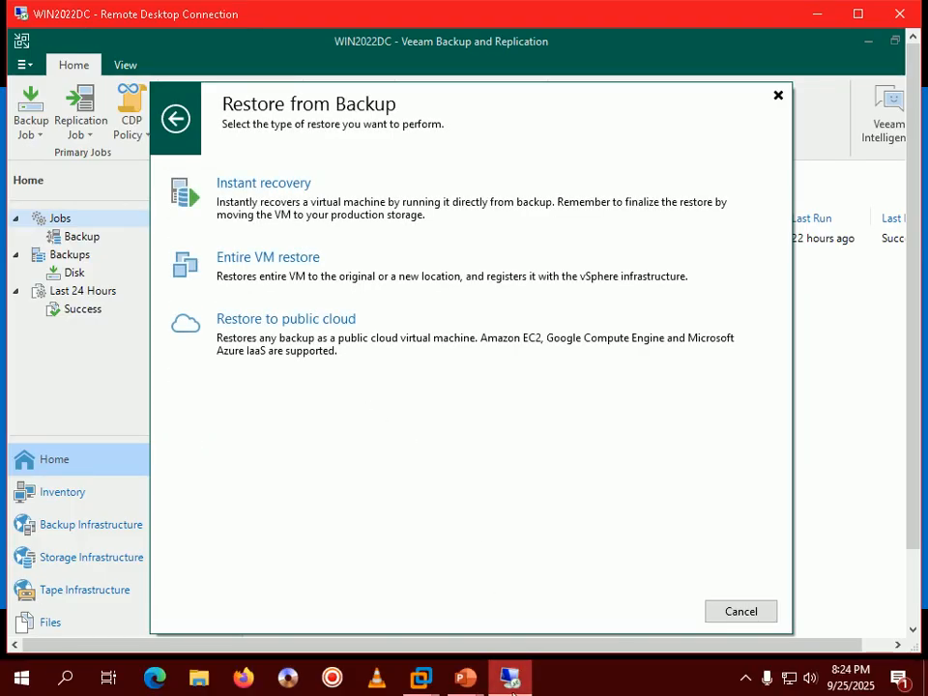
mouse_move(513, 689)
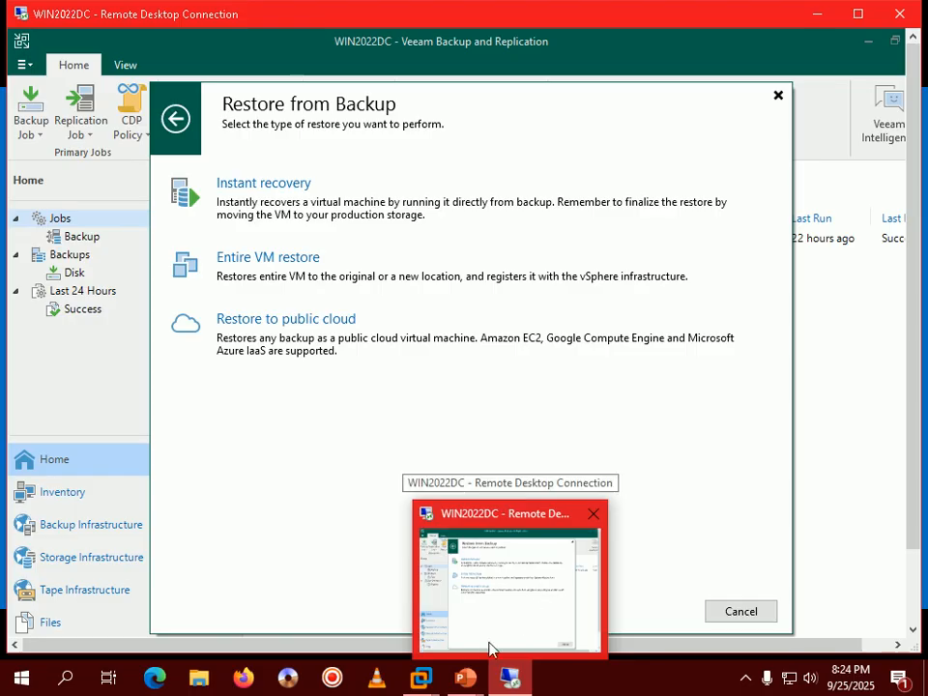
left_click(561, 580)
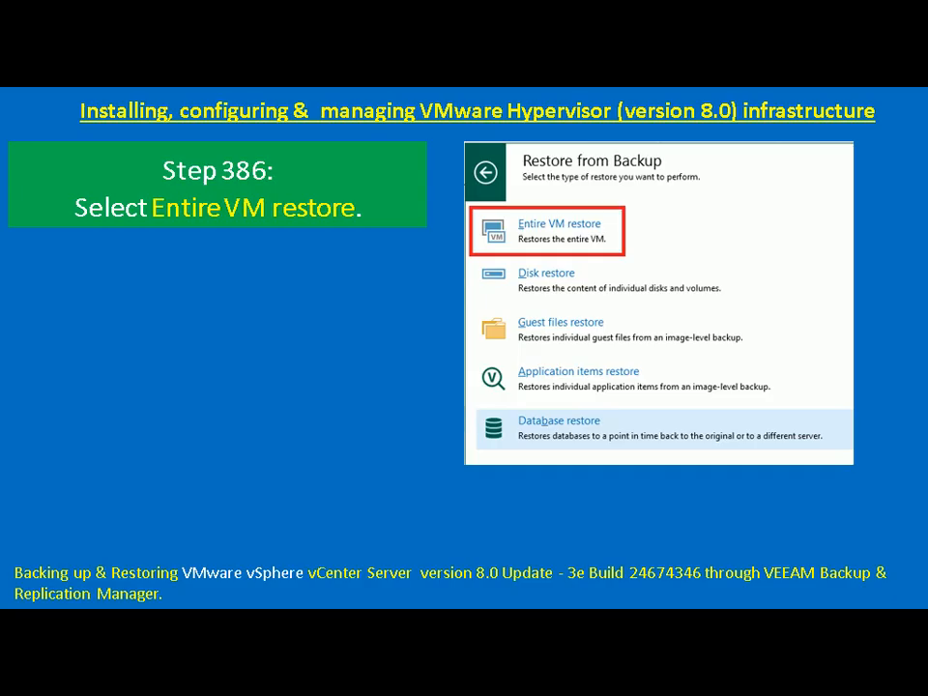
key("Right")
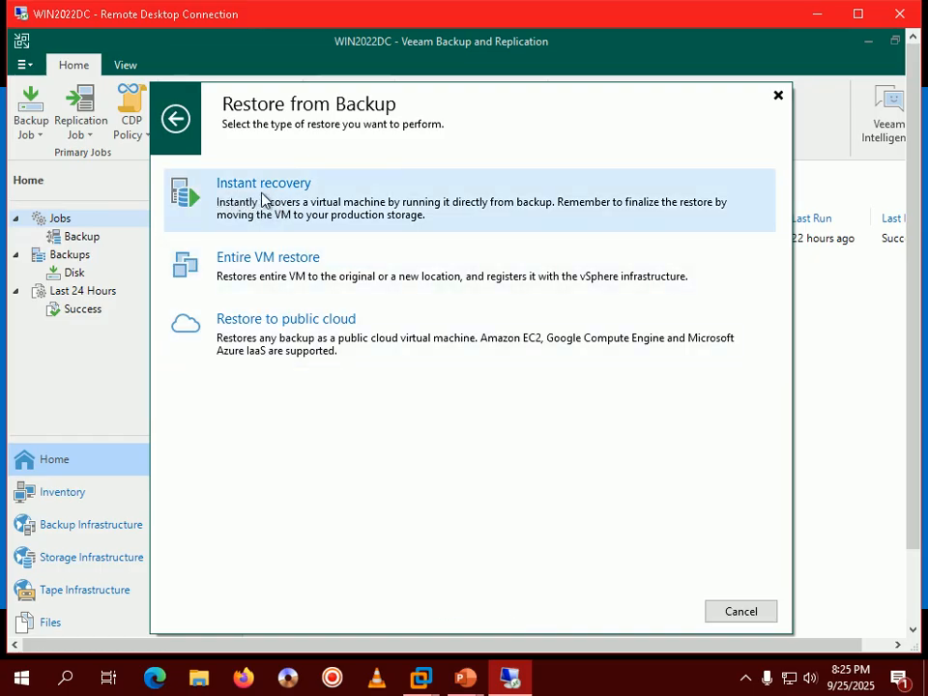
left_click(261, 267)
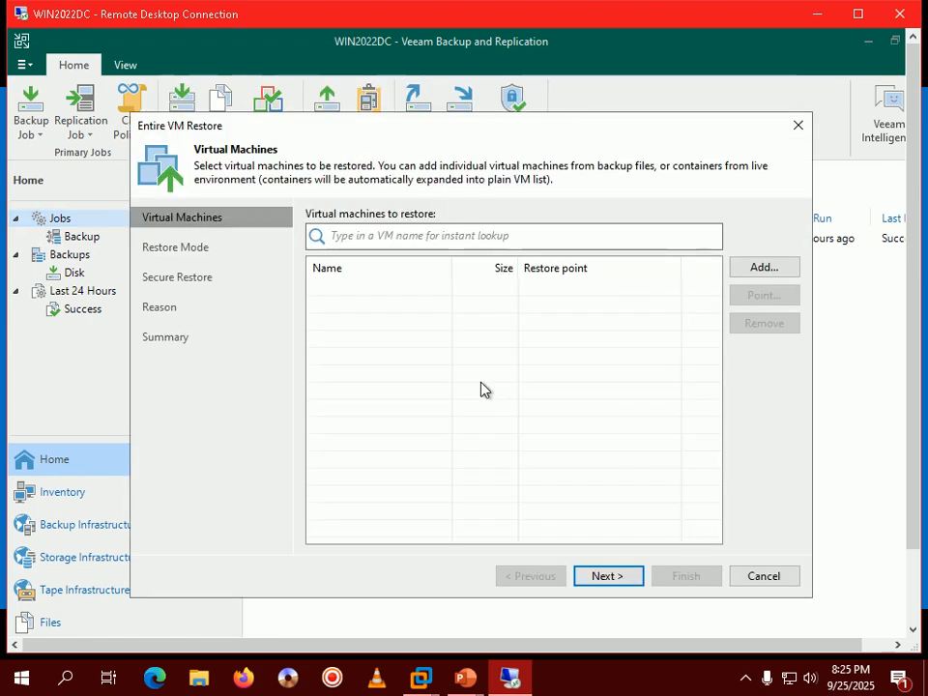
Step: Advance the slides, then choose Add > From backup in the Entire VM Restore wizard
mouse_move(468, 682)
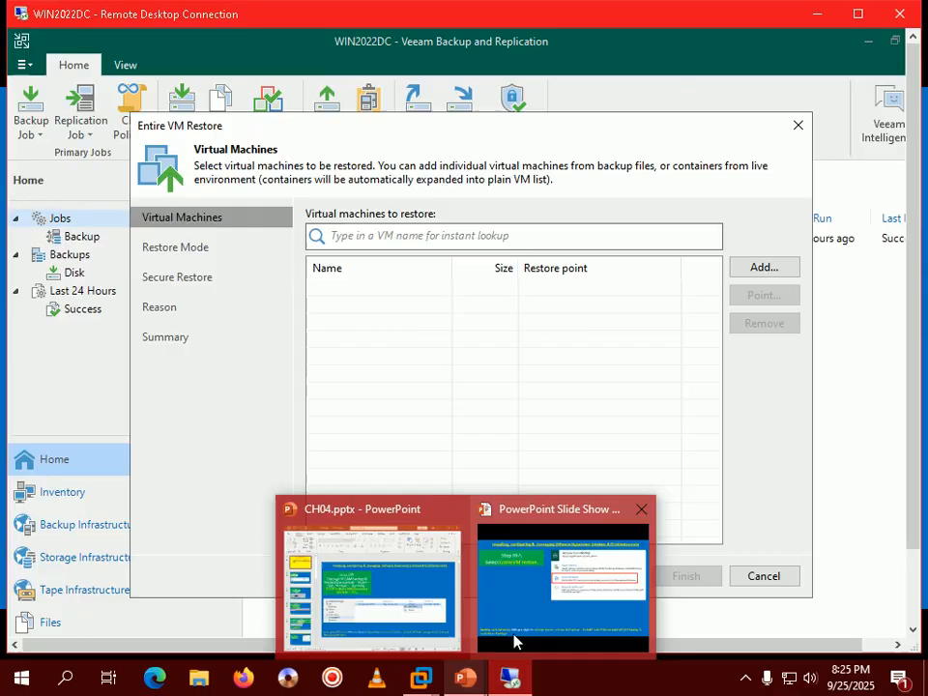
left_click(513, 642)
key("Right")
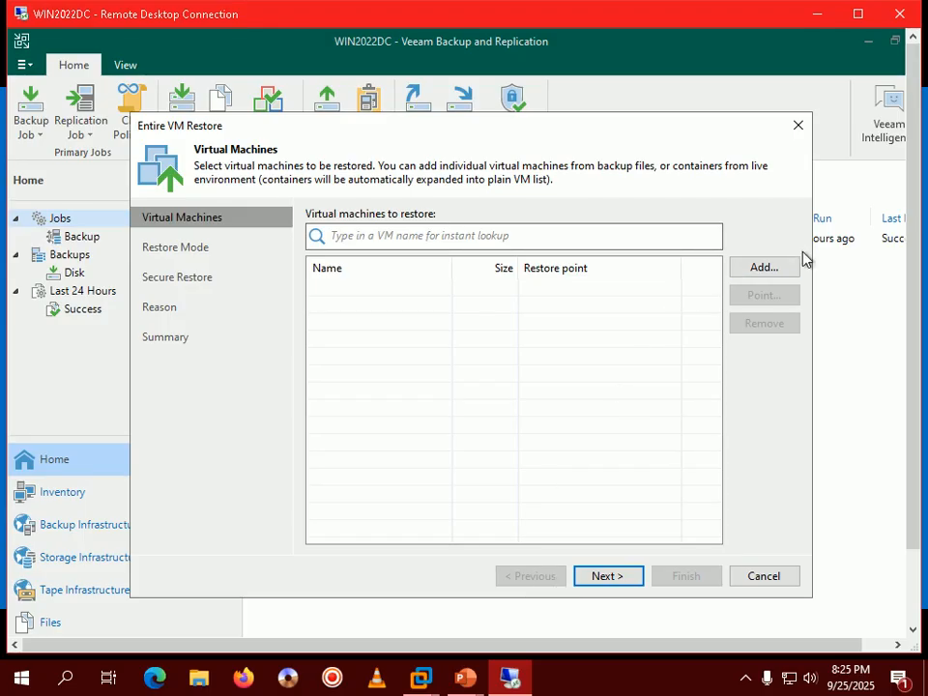
left_click(788, 271)
left_click(785, 311)
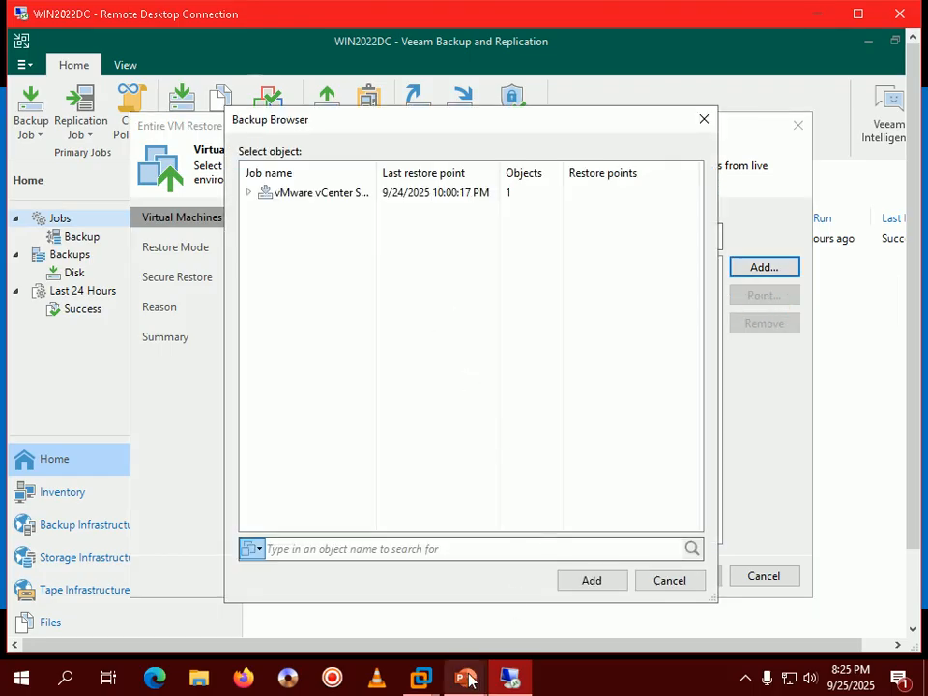
Step: Add VMware vCenter Server (71.8 GB) from the vCenter backup job to the restore list
mouse_move(467, 680)
left_click(557, 605)
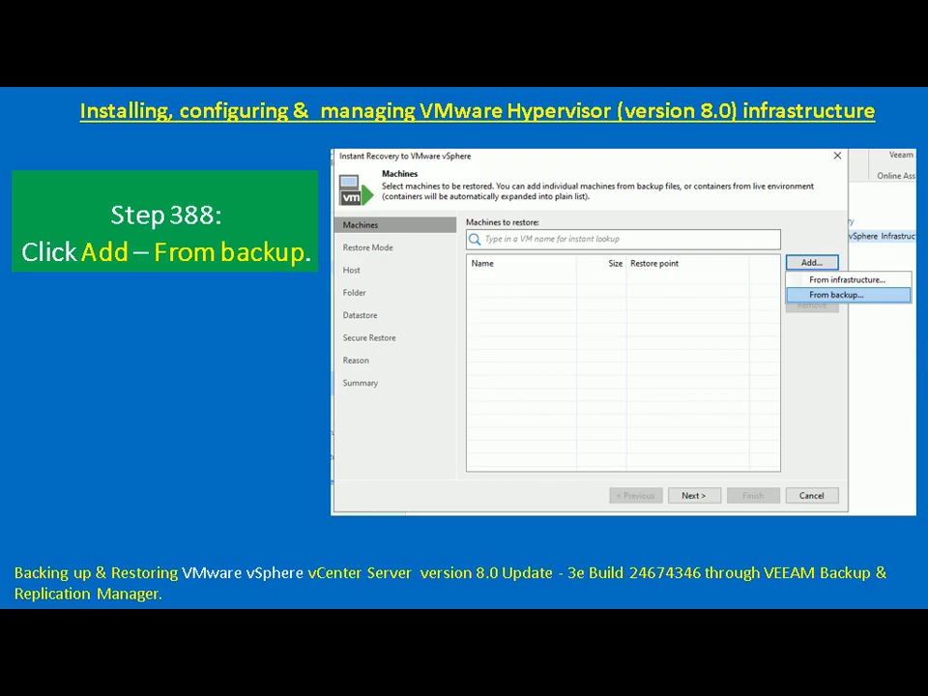
left_click(401, 518)
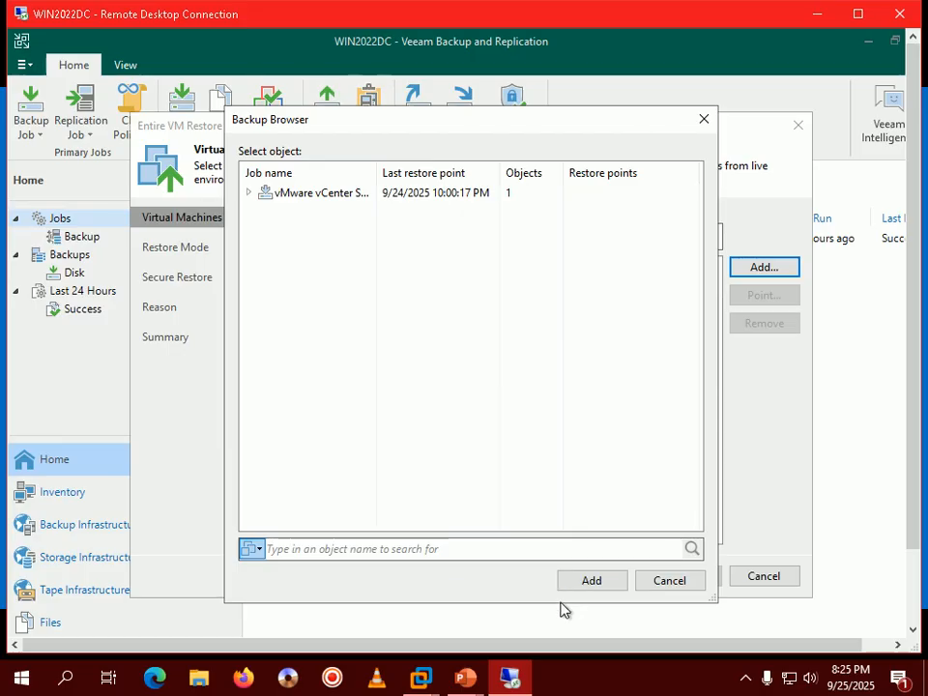
left_click(303, 196)
left_click_drag(377, 176, 435, 176)
left_click(247, 193)
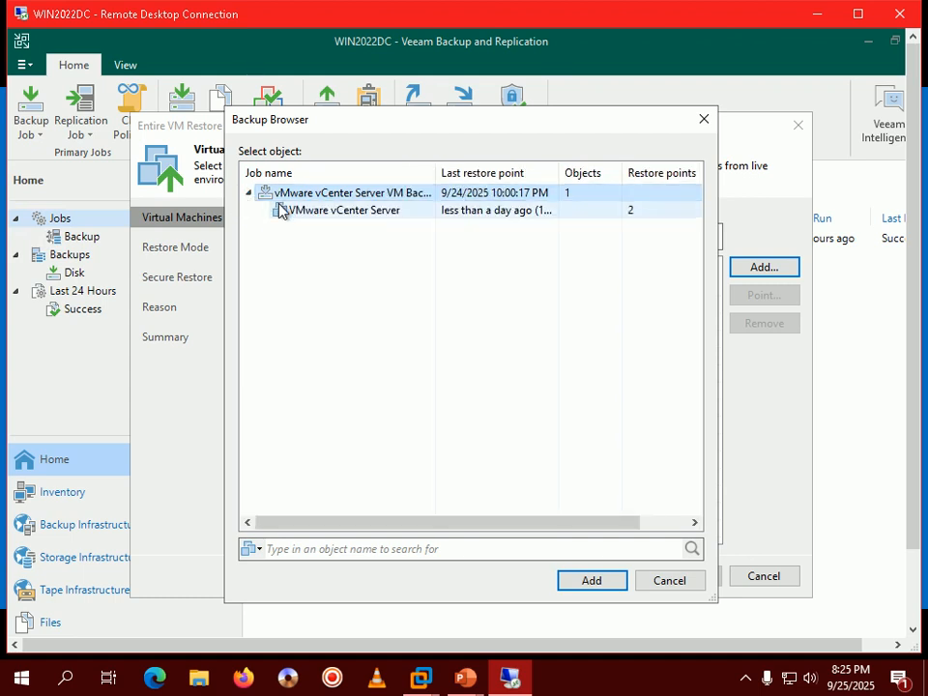
left_click(333, 213)
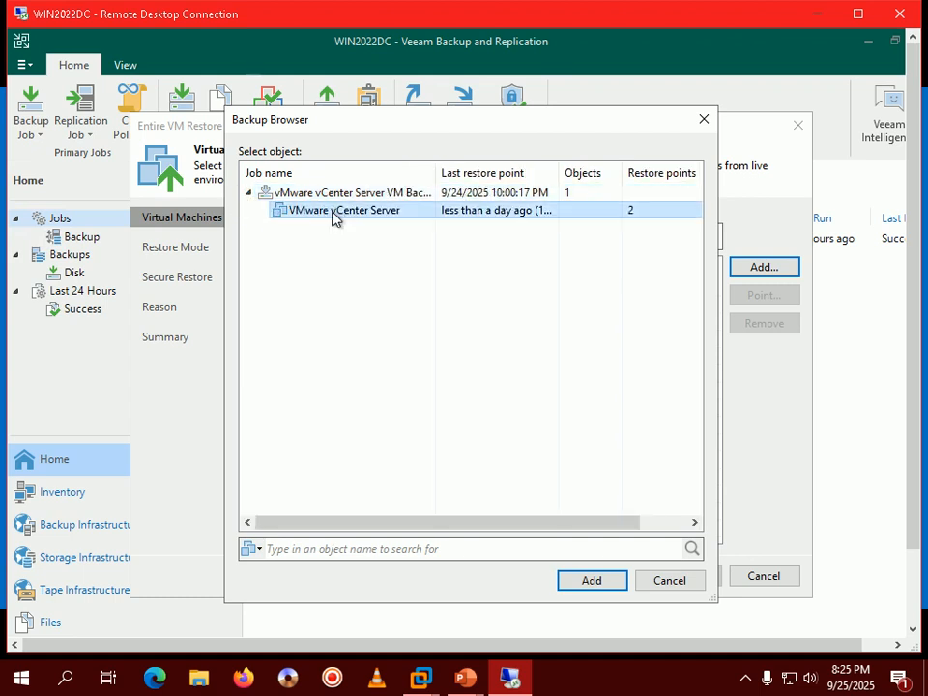
left_click(595, 581)
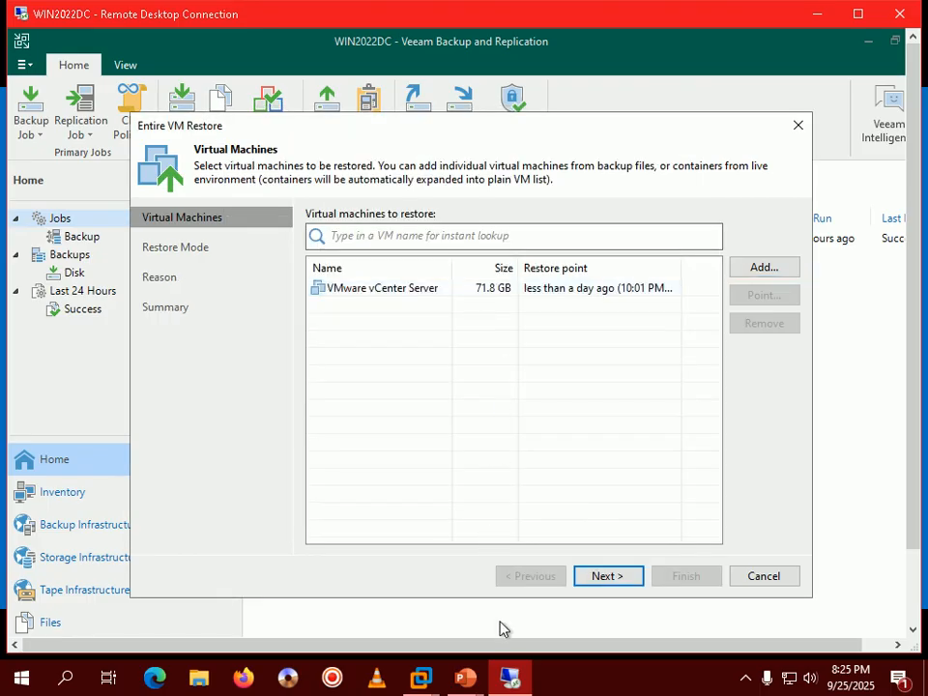
mouse_move(482, 687)
left_click(423, 451)
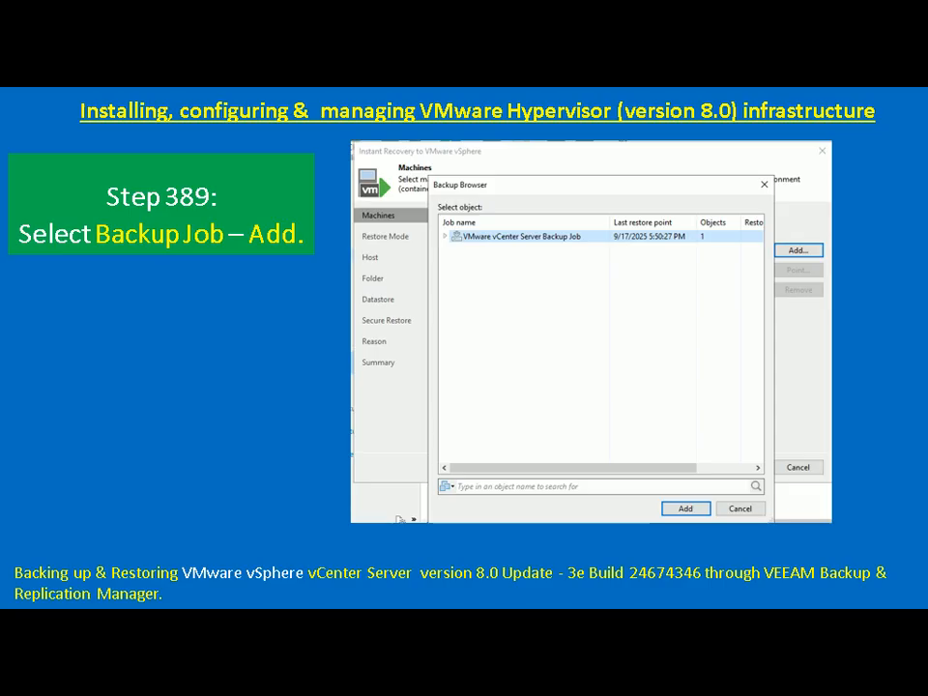
Step: Continue to Restore Mode and keep 'Restore to the original location' to reach the Reason page
key("Right")
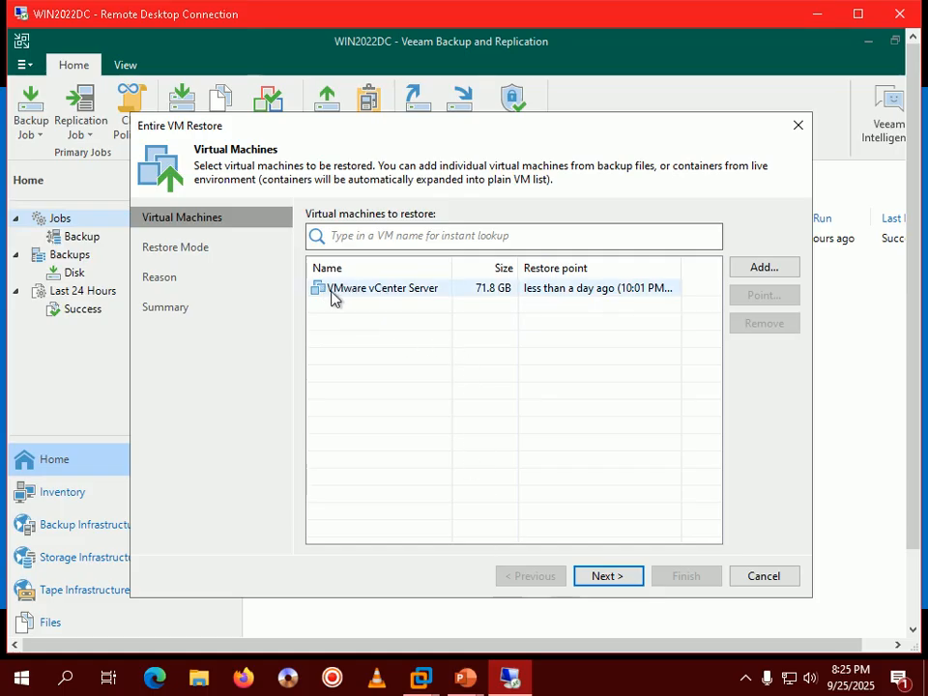
left_click(615, 583)
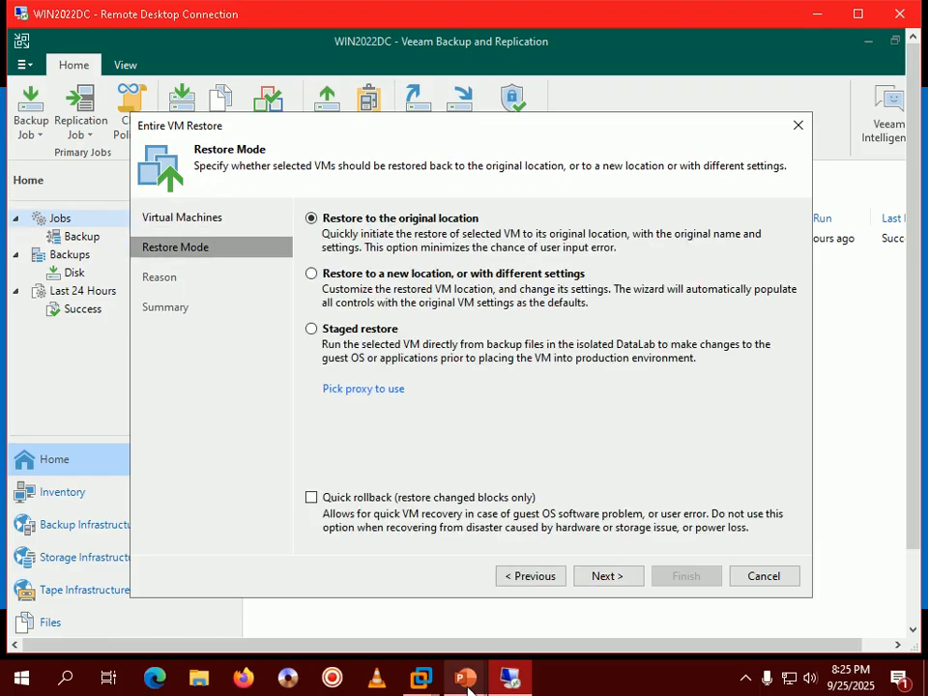
mouse_move(477, 688)
left_click(518, 640)
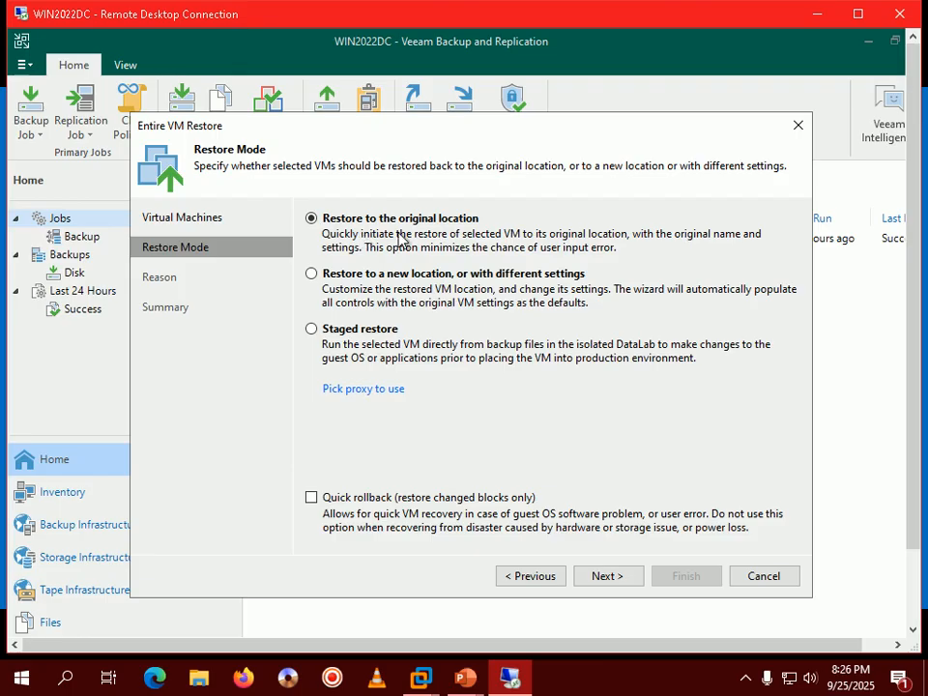
left_click(604, 577)
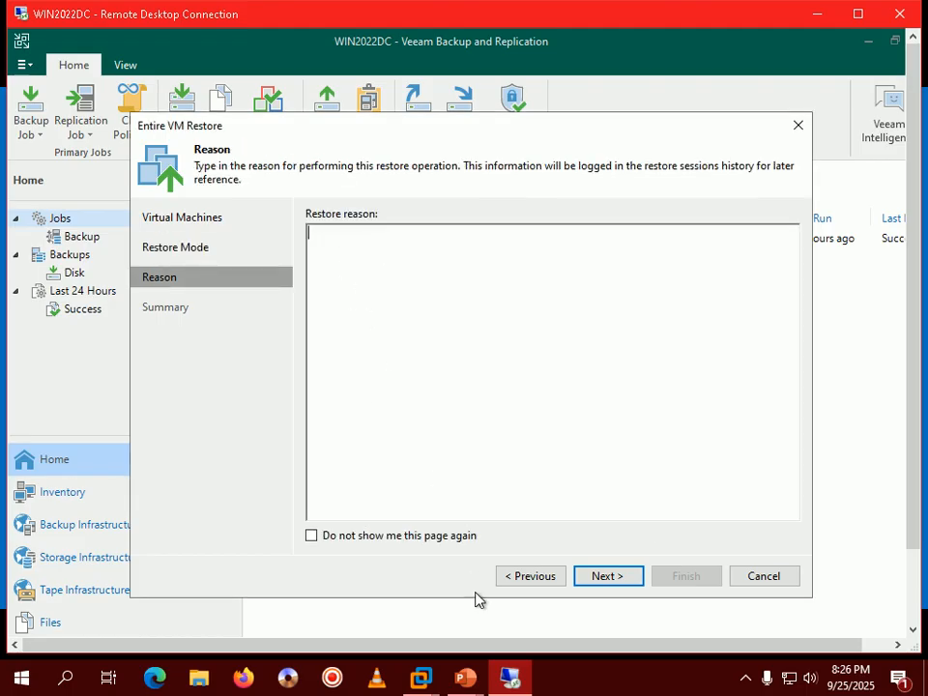
Step: Advance the tutorial to the next step slide and return to the restore wizard
mouse_move(466, 679)
left_click(571, 573)
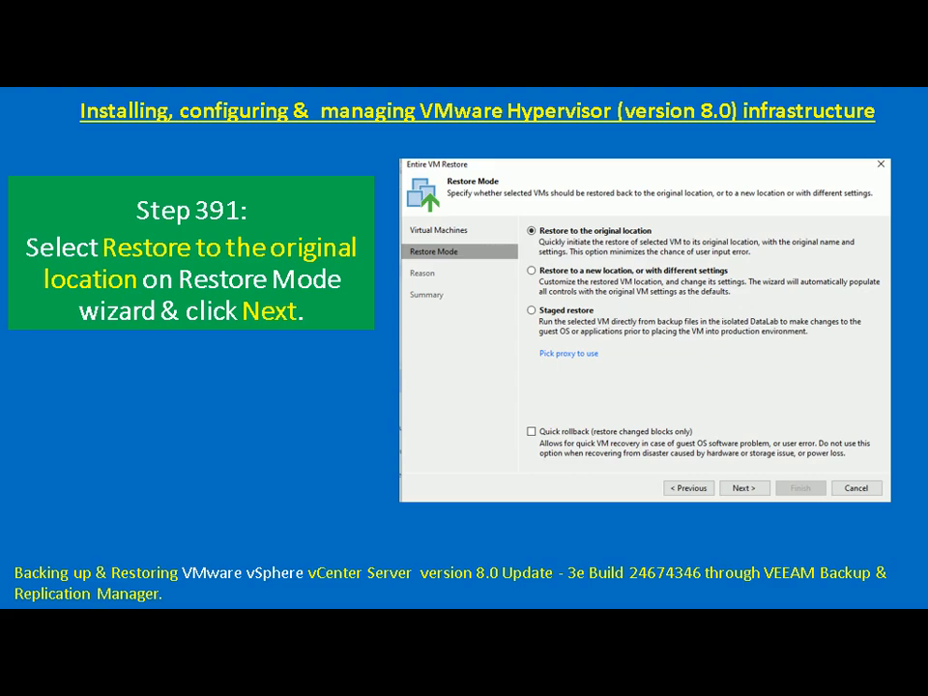
key("Right")
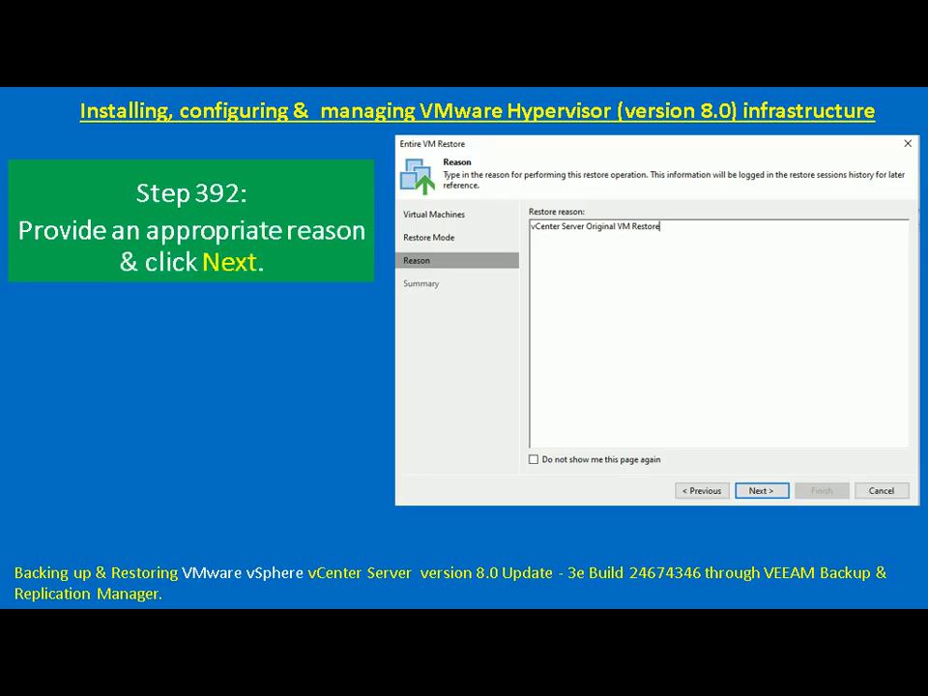
key("alt+Tab")
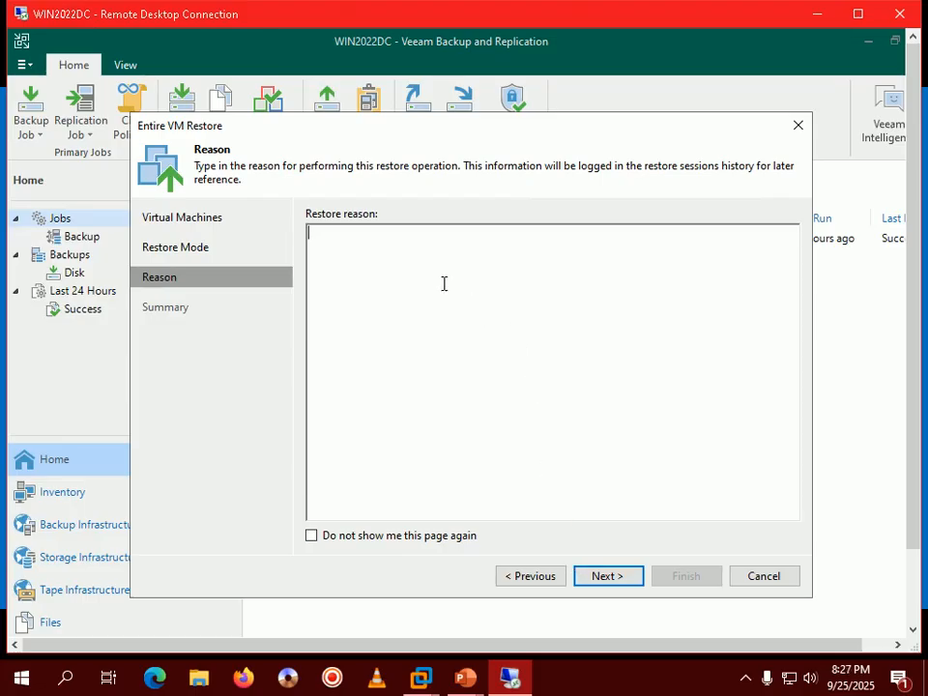
Step: Enter 'vCenter Server original VM restore' as the restore reason and continue
type("vCenter SErv")
key("BackSpace")
key("BackSpace")
key("BackSpace")
type("erver original ")
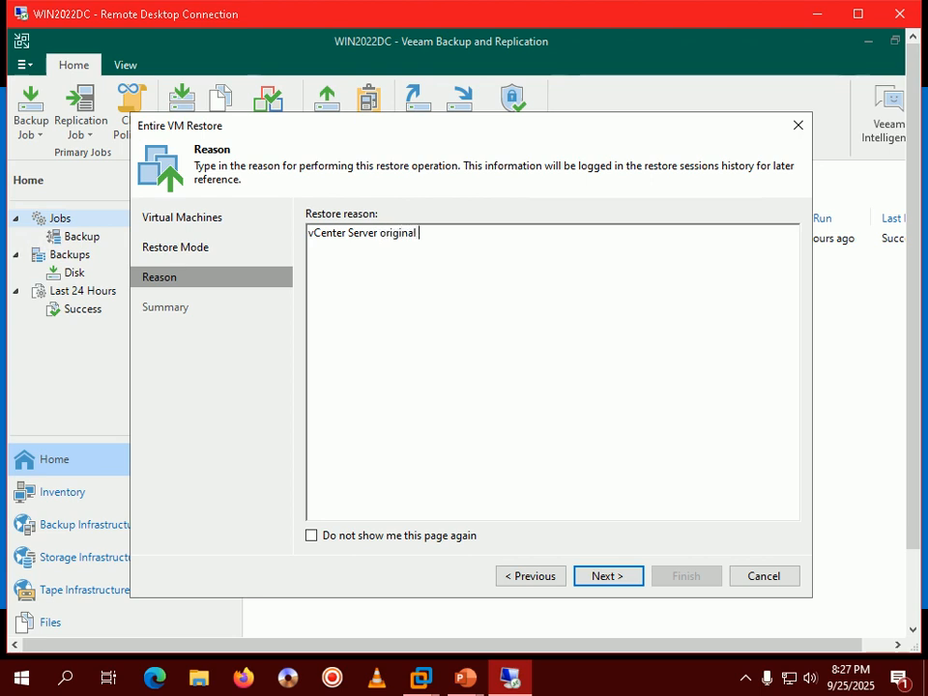
type("VM restore")
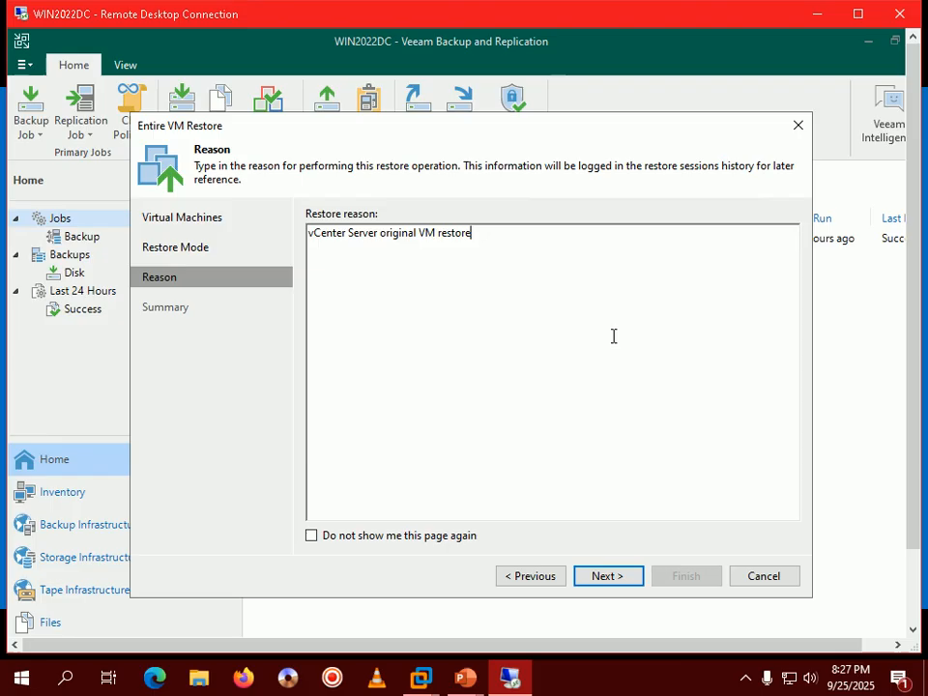
left_click(630, 577)
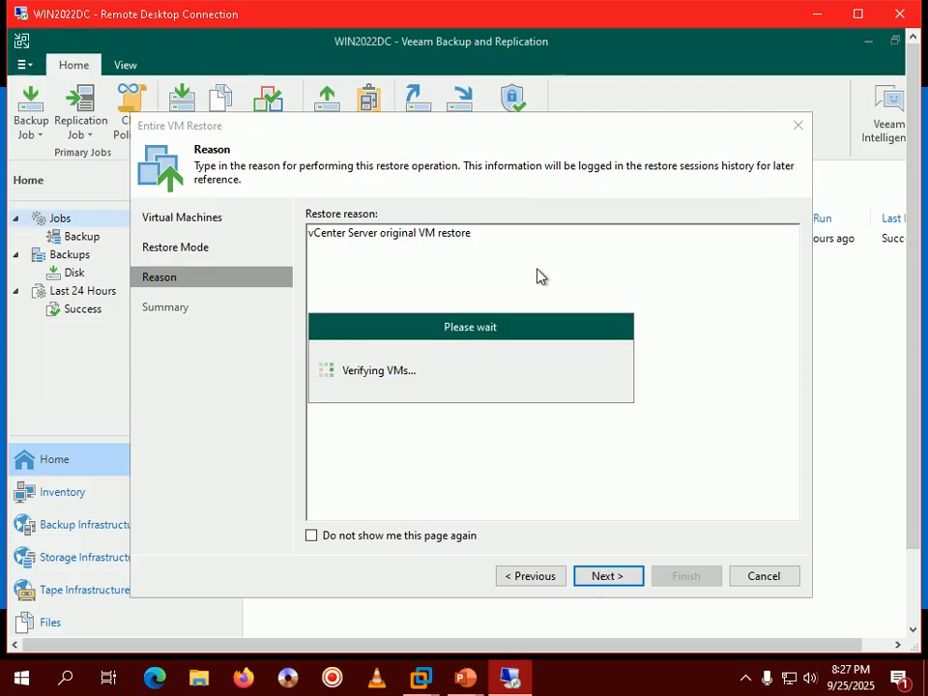
Step: Advance the tutorial slide show to the Step 393 summary slide
mouse_move(486, 680)
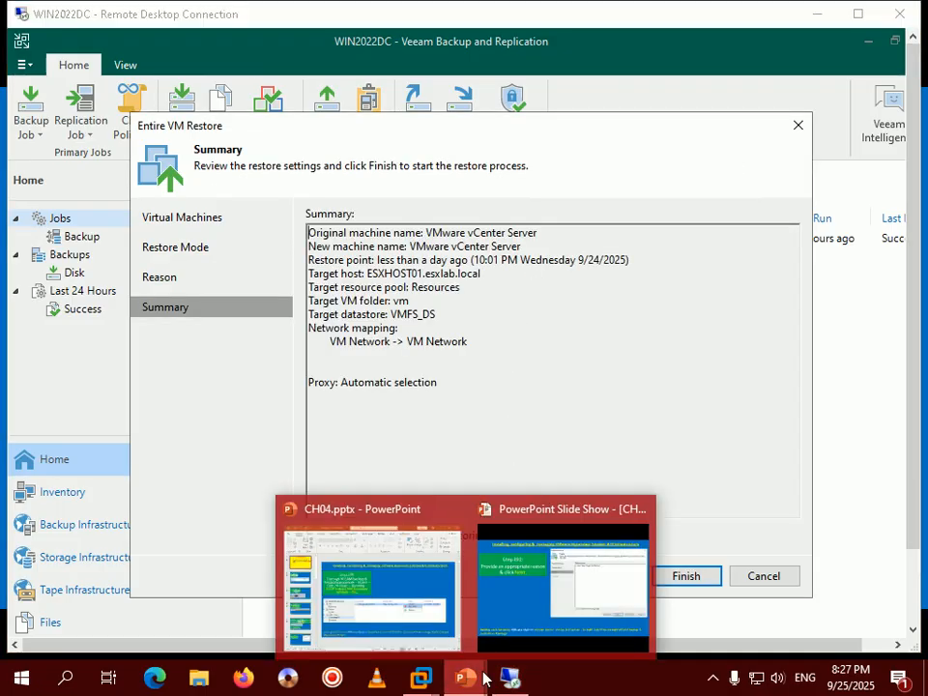
left_click(564, 588)
key("Right")
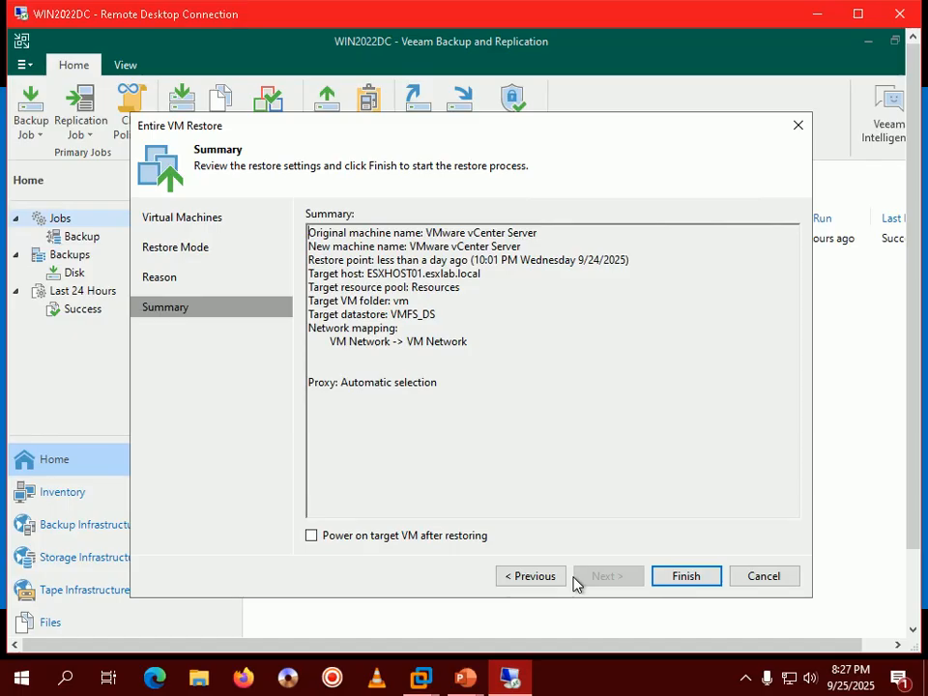
Step: Verify the summary (ESXHOST01.esxlab.local, pool Resources, folder vm, datastore VMFS_DS) and start the restore
left_click_drag(426, 233, 533, 236)
left_click_drag(410, 247, 524, 247)
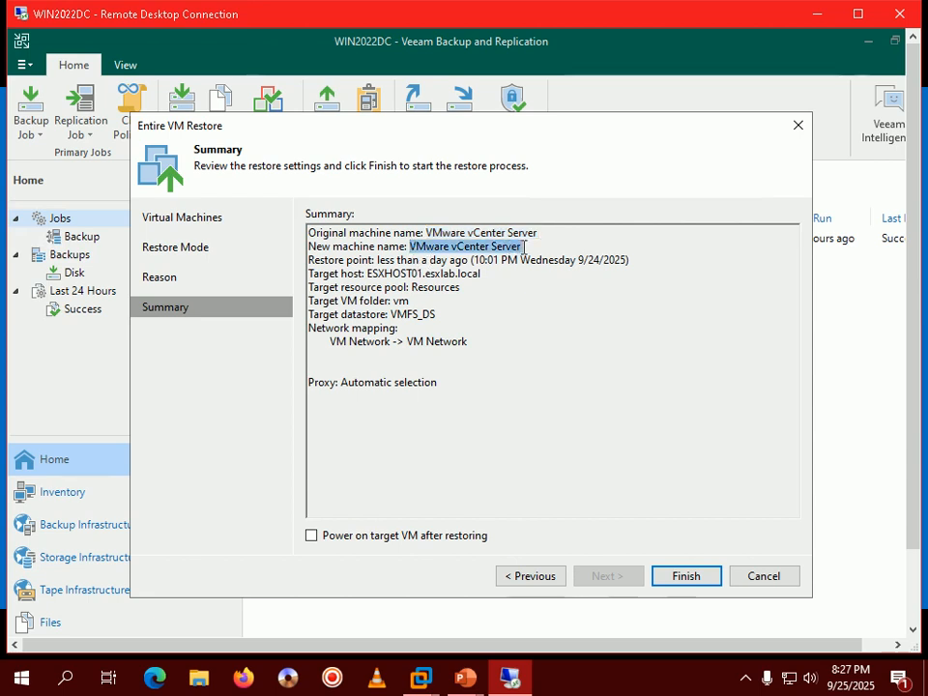
left_click(525, 246)
left_click(488, 260)
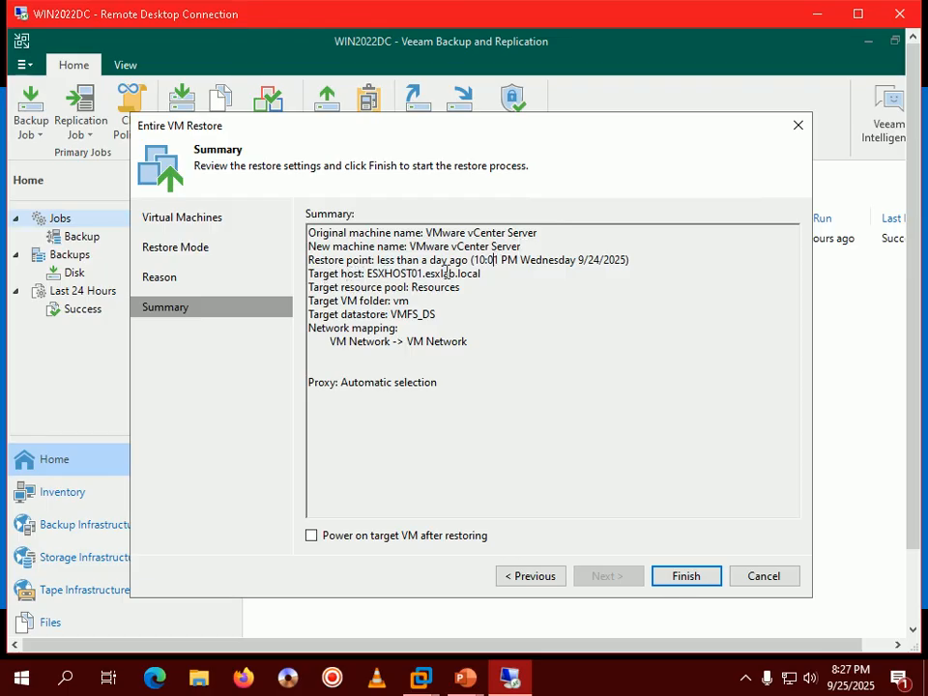
left_click_drag(379, 262, 460, 262)
left_click(400, 274)
left_click_drag(368, 275, 494, 280)
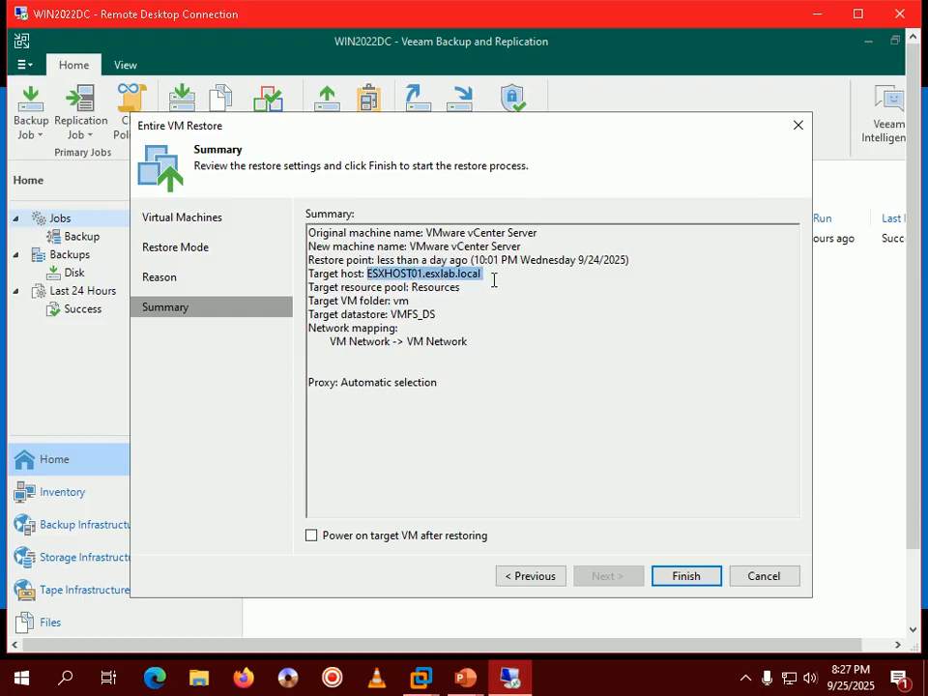
left_click(493, 280)
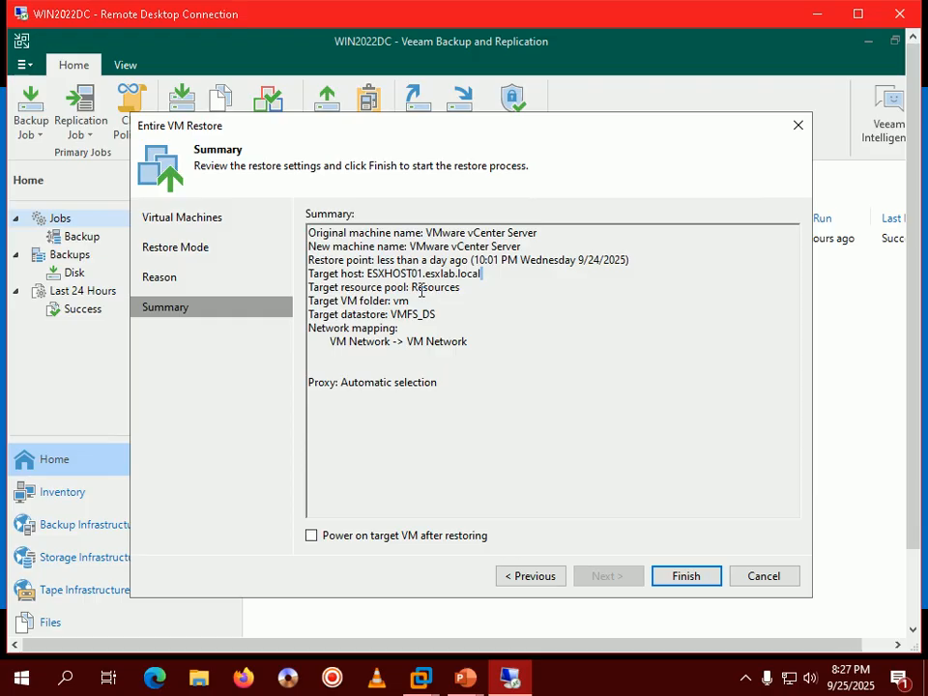
double_click(421, 288)
double_click(400, 301)
left_click_drag(390, 314, 441, 313)
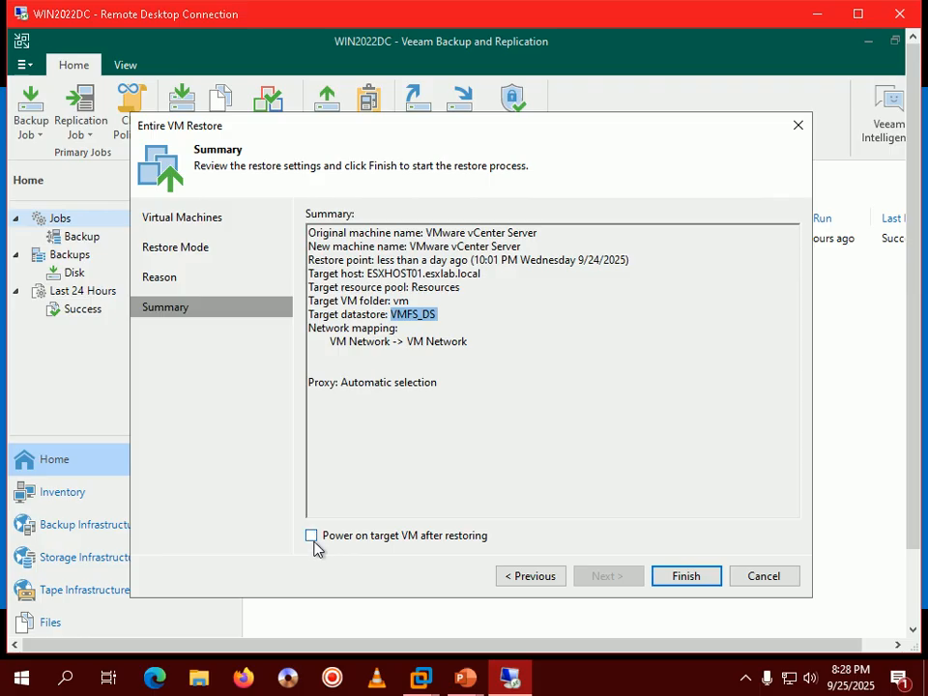
left_click(689, 577)
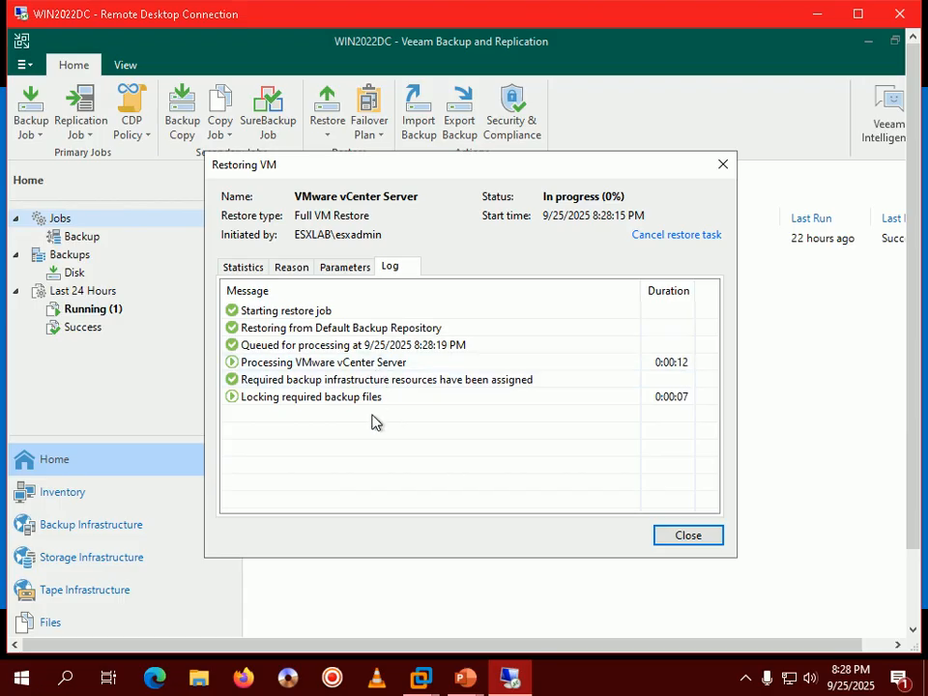
Step: Let the vCenter Server restore begin, then return to the tutorial slide show
left_click(700, 686)
left_click(712, 678)
left_click(677, 684)
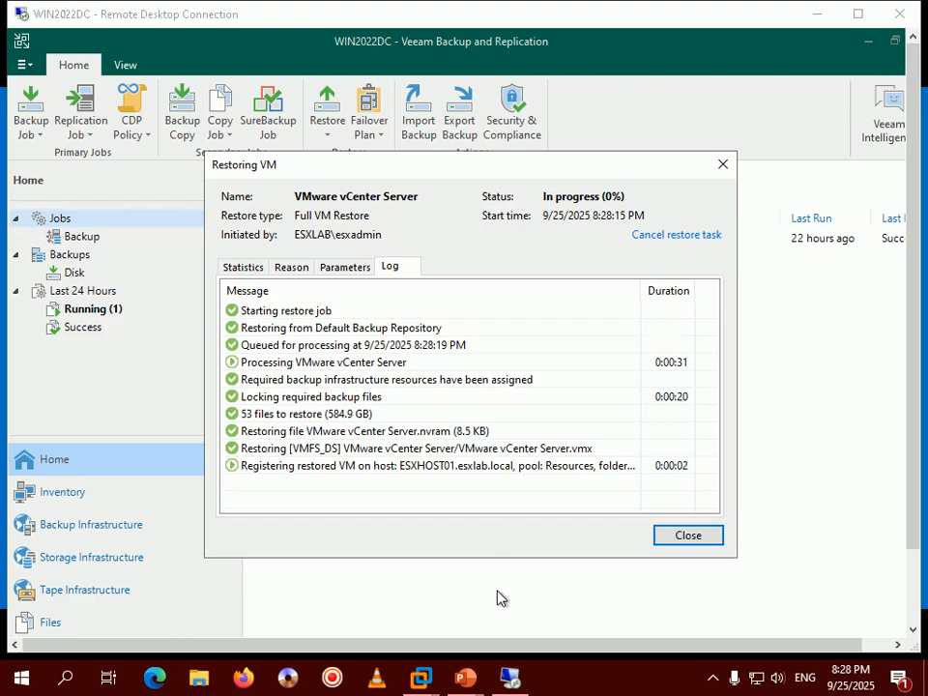
mouse_move(466, 678)
left_click(602, 564)
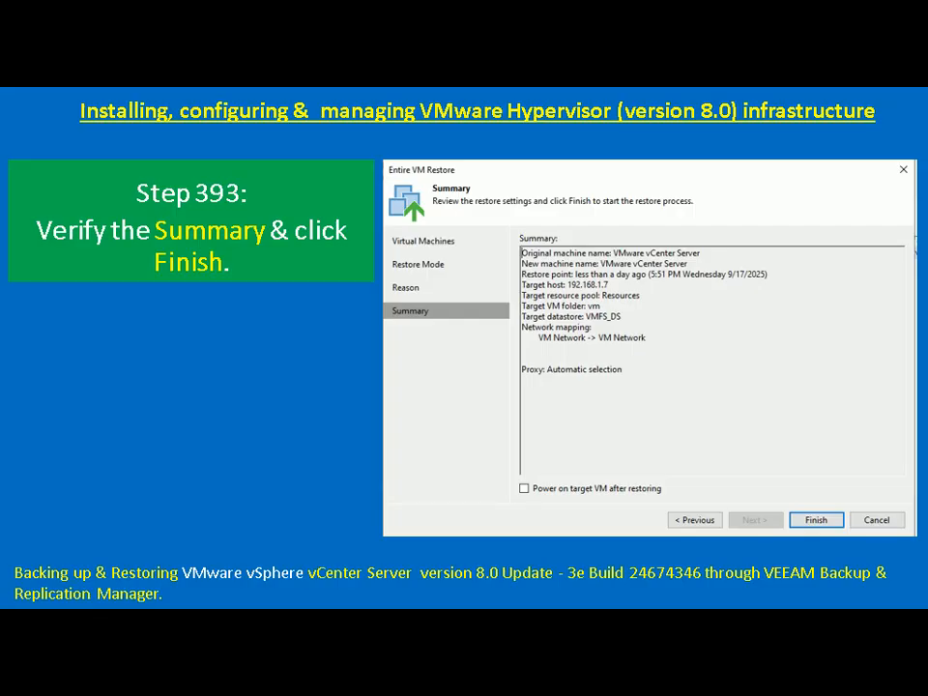
Step: Advance to the 'Monitor vCenter VM restore process' slide and return to the restore log
key("Right")
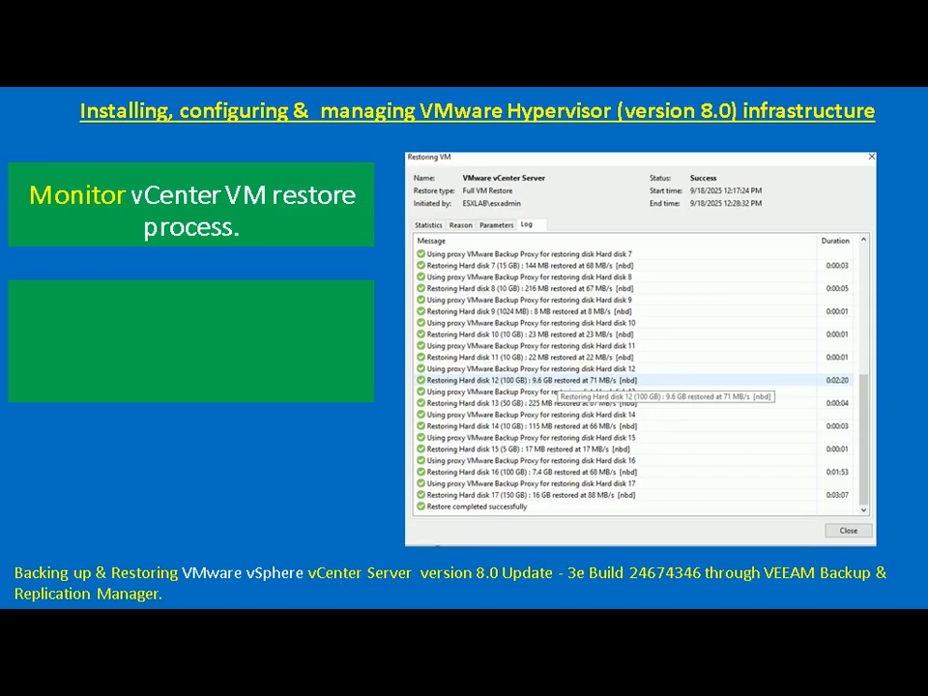
key("alt+Tab")
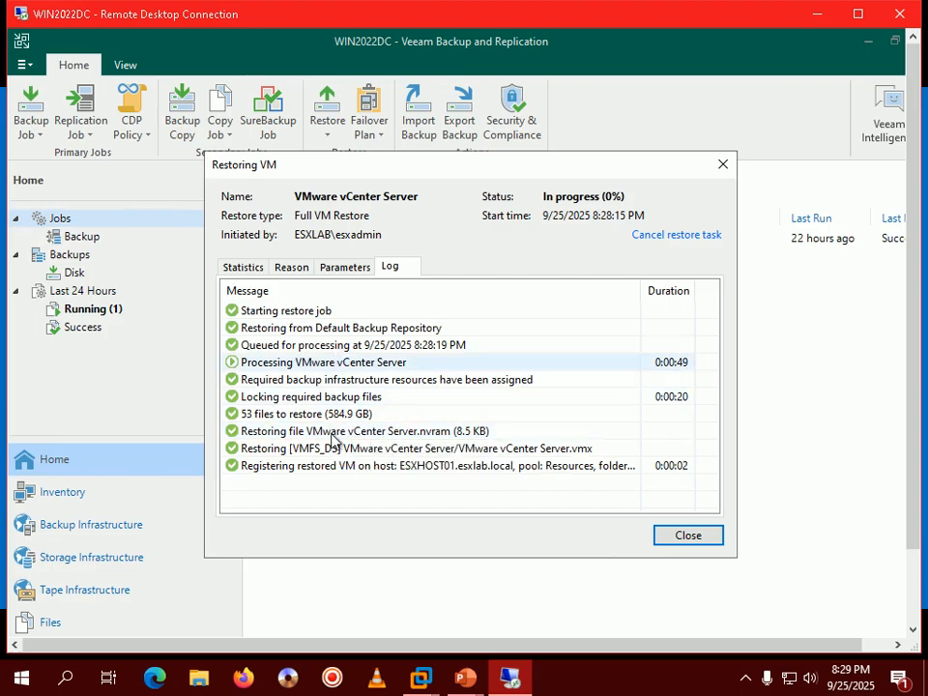
Step: Watch the vCenter Server restore log until Status reads Success with 'Restore completed successfully'
left_click(747, 683)
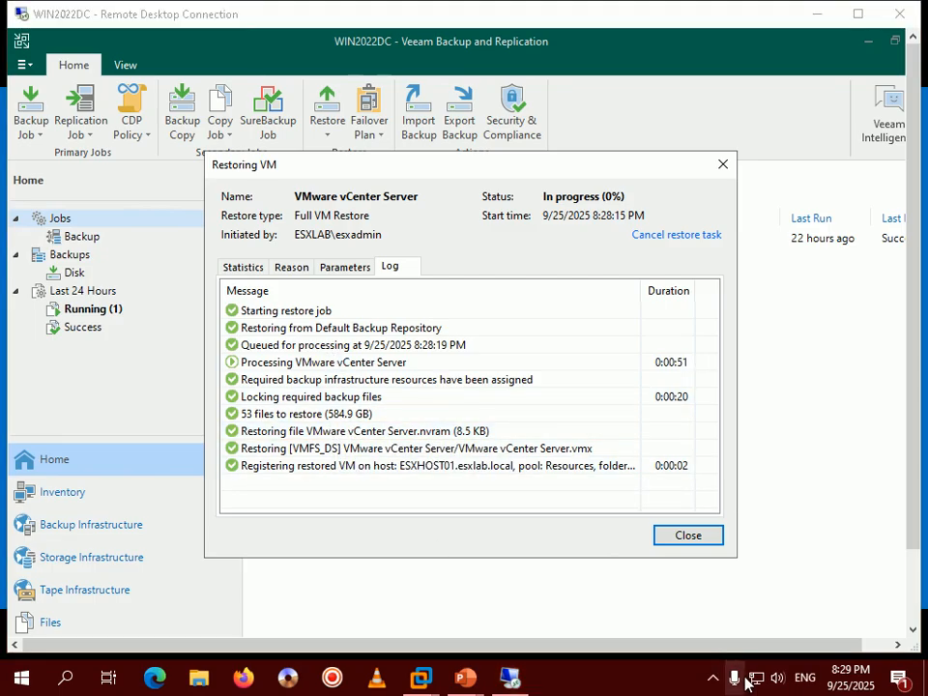
left_click(712, 685)
left_click(674, 690)
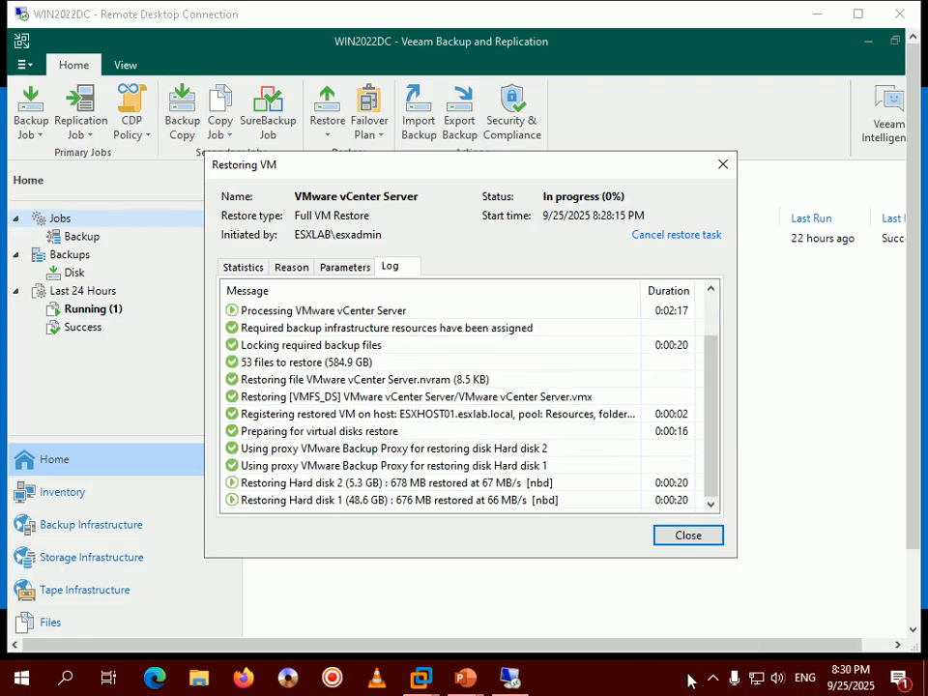
left_click(712, 685)
left_click(649, 669)
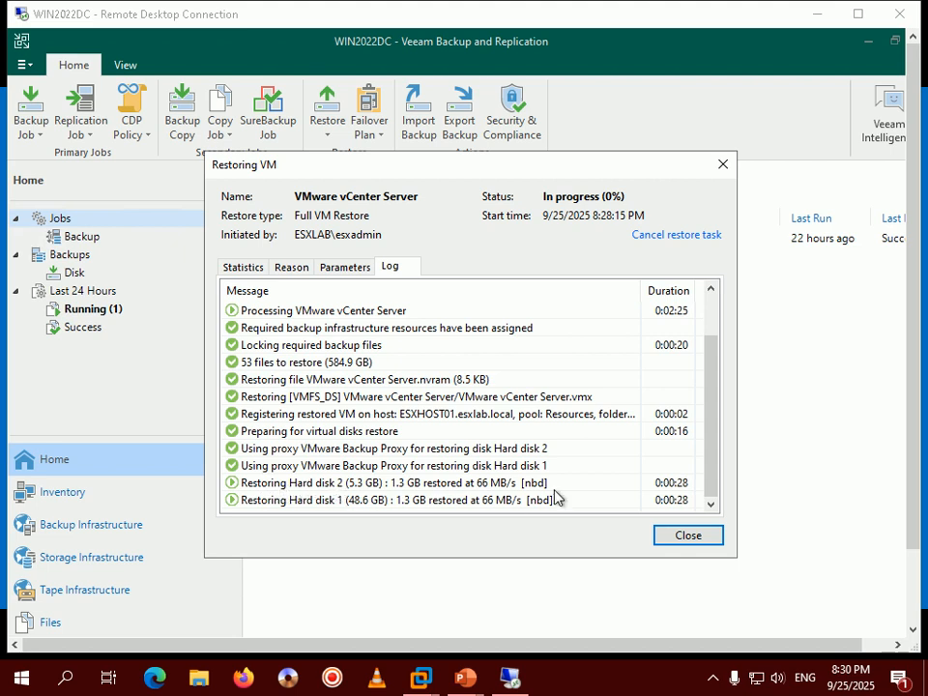
left_click(710, 445)
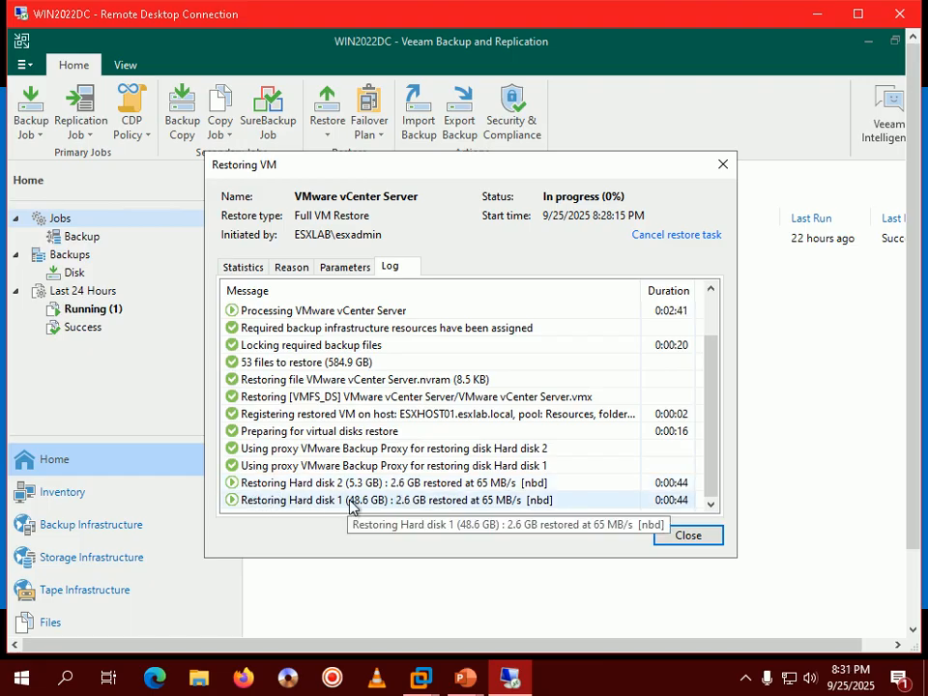
left_click(701, 686)
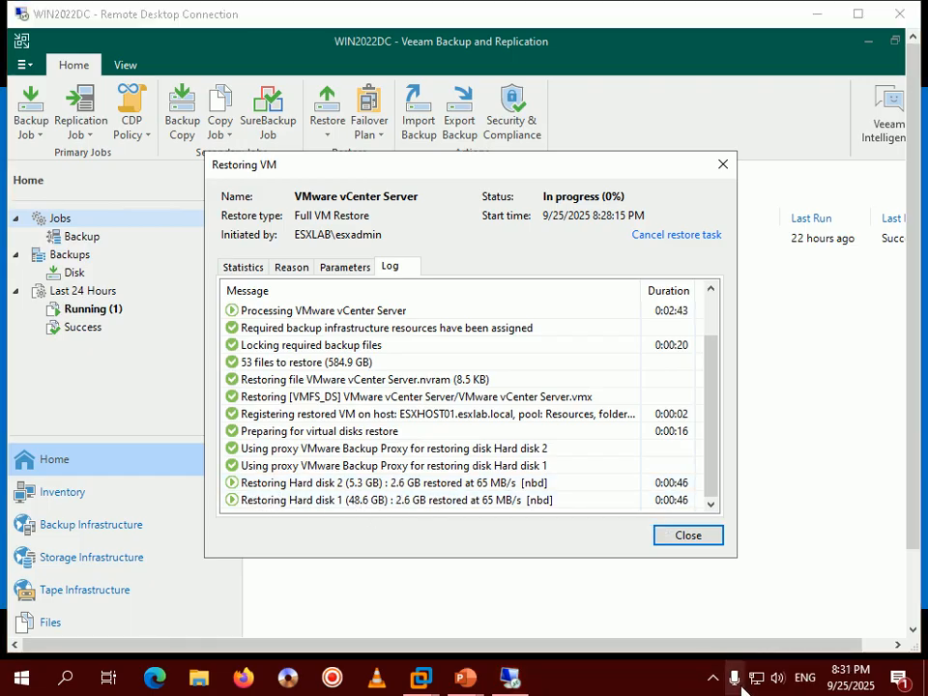
left_click(671, 690)
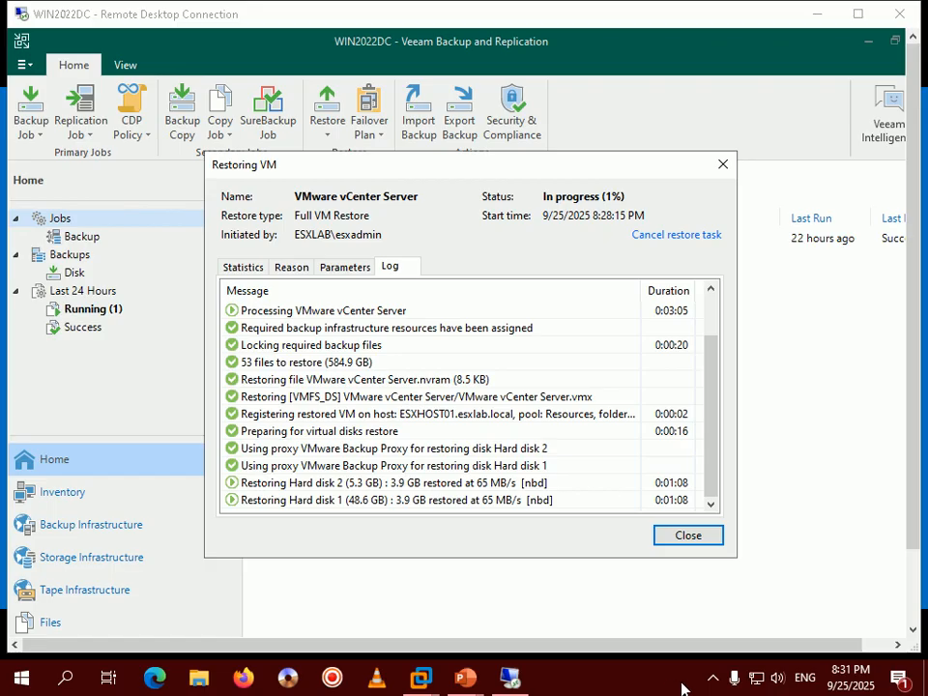
left_click(713, 678)
left_click(713, 678)
left_click(660, 688)
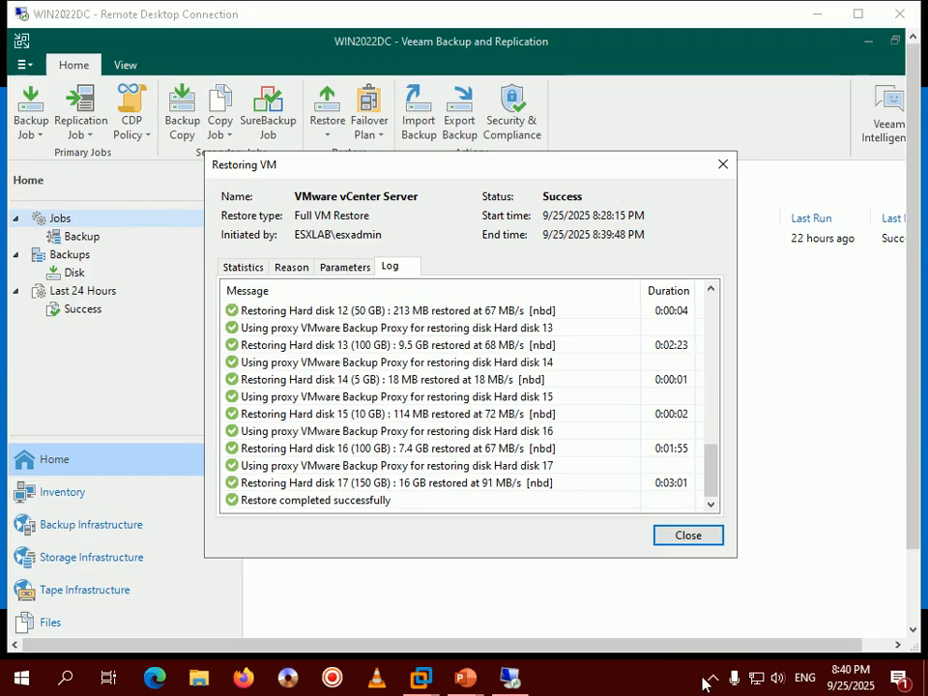
left_click(714, 680)
left_click(647, 679)
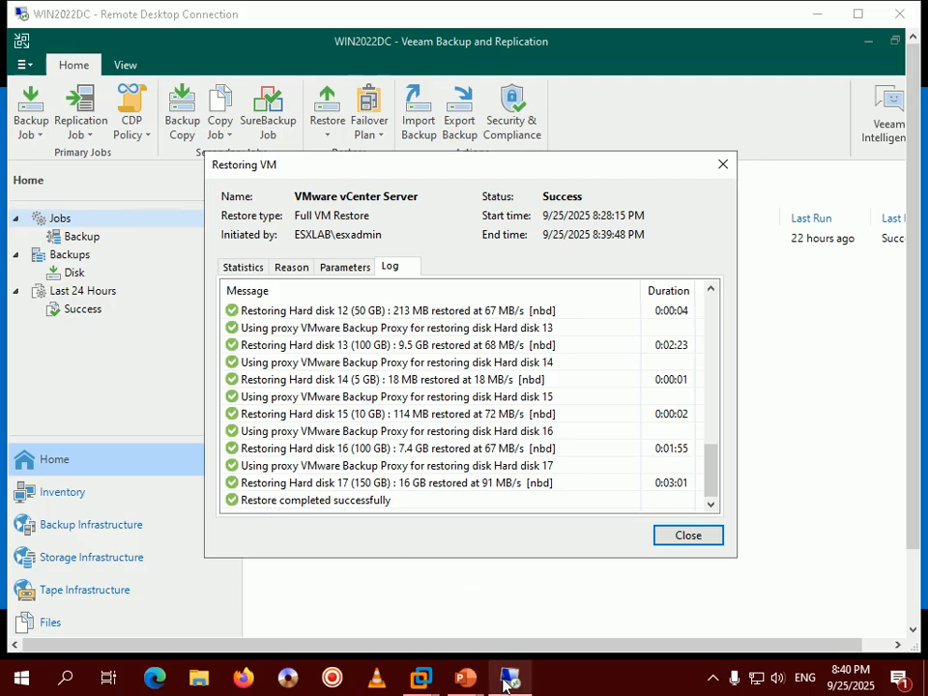
Step: Close the finished Restoring VM window to return to the Jobs list
mouse_move(478, 688)
left_click(563, 586)
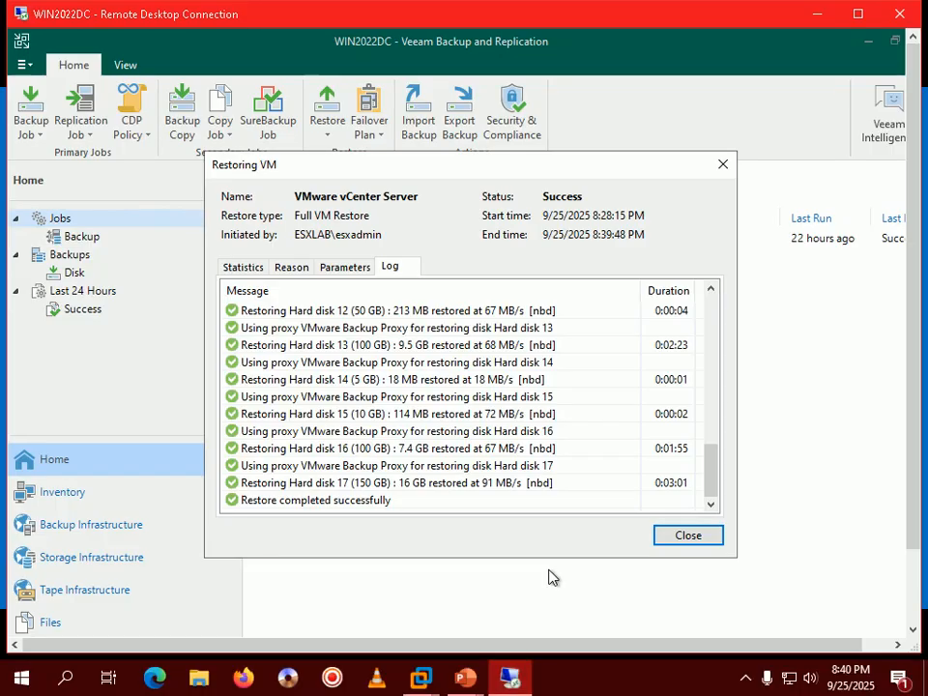
left_click(698, 540)
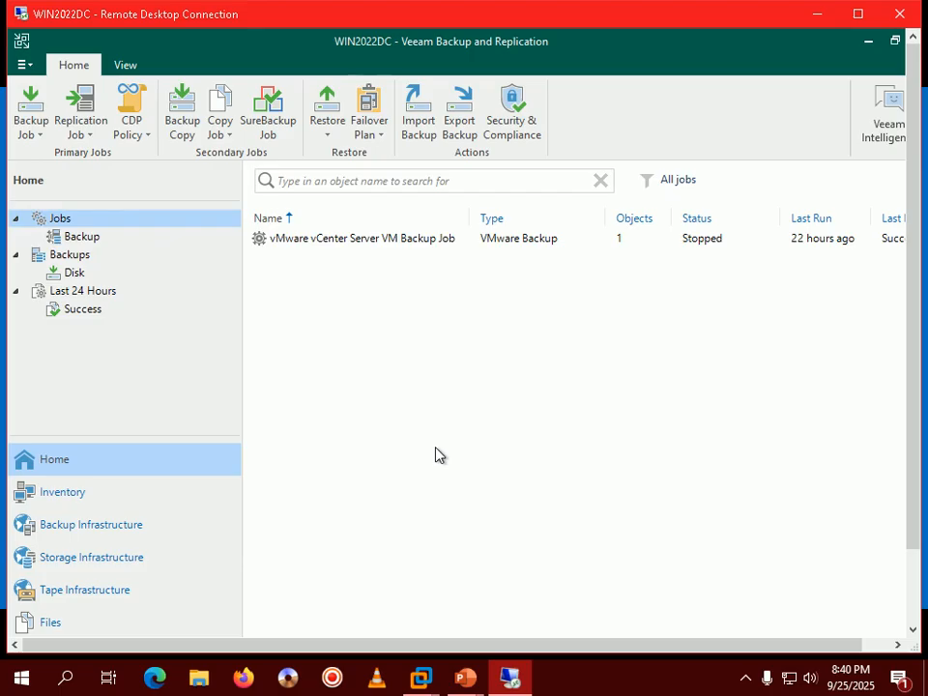
Step: Advance the tutorial slide show past the Step 394 slide
left_click(559, 578)
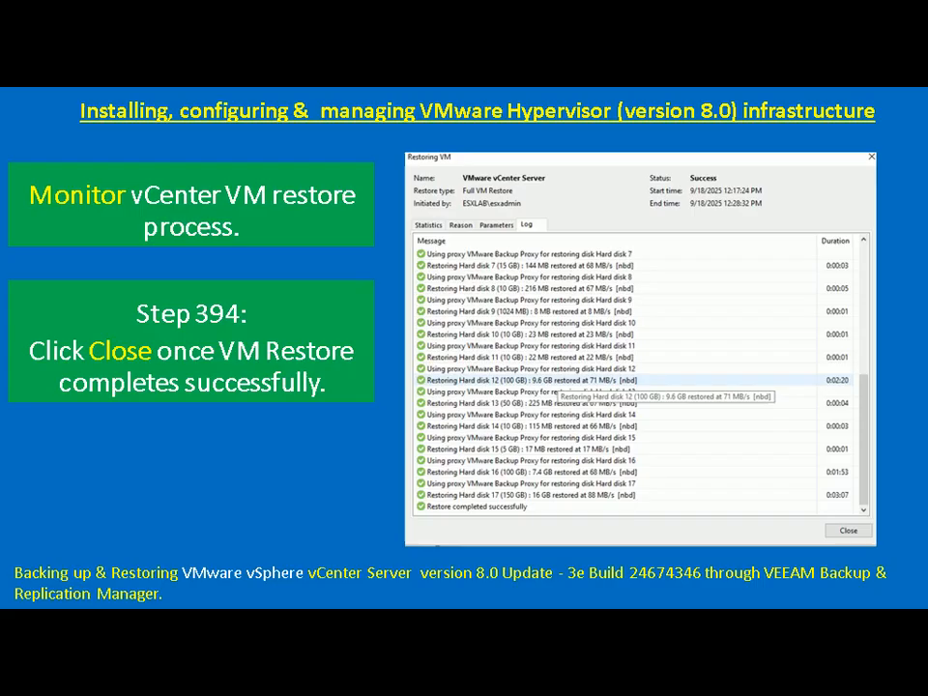
key("Right")
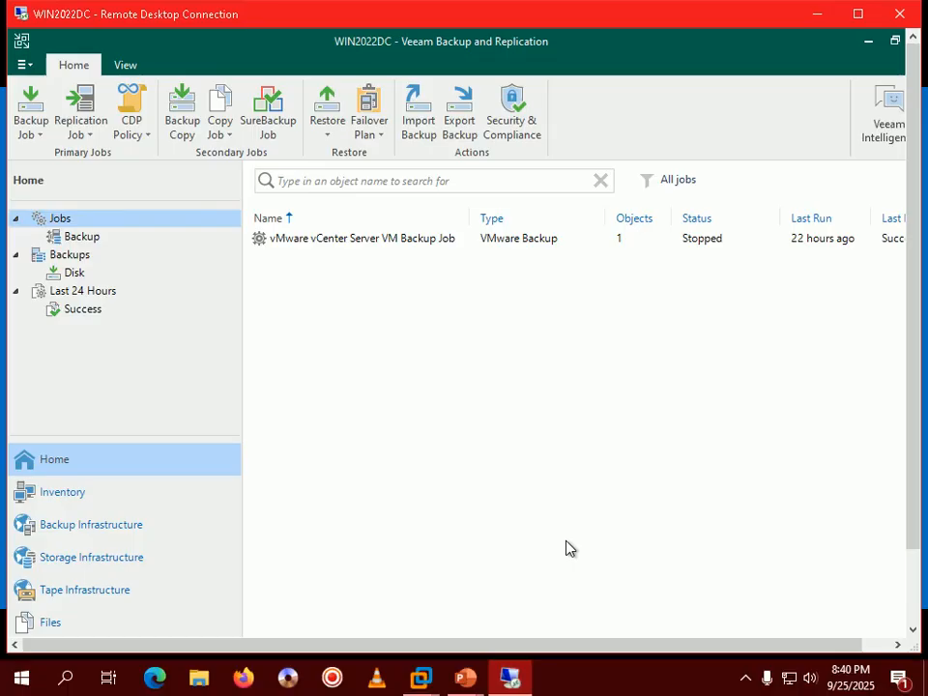
Step: Maximize the remote session and log in to ESXHOST01's Host Client as root with its password
left_click(857, 13)
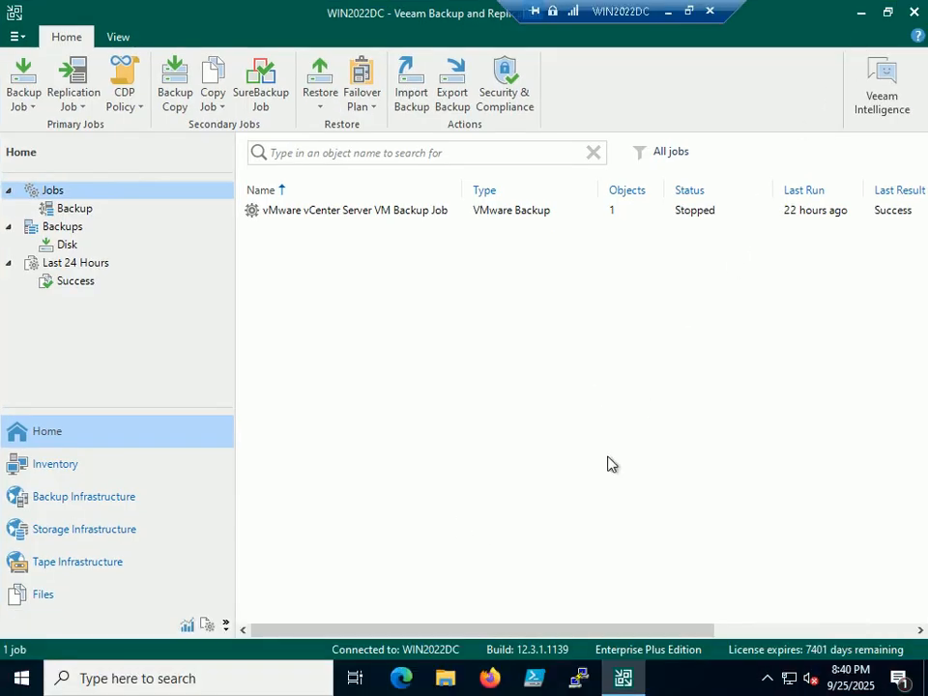
left_click(489, 679)
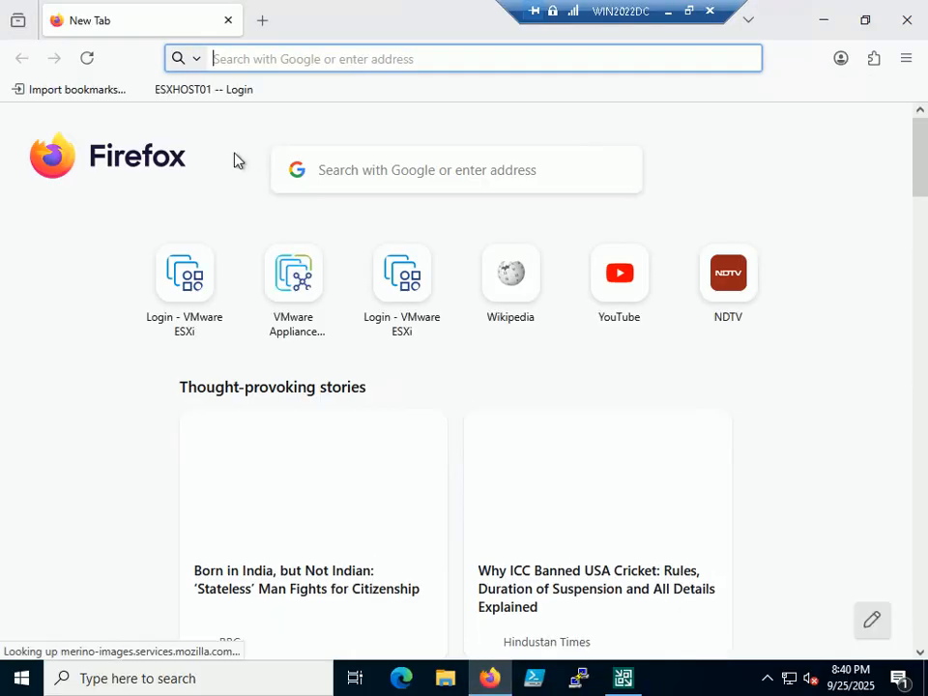
left_click(196, 89)
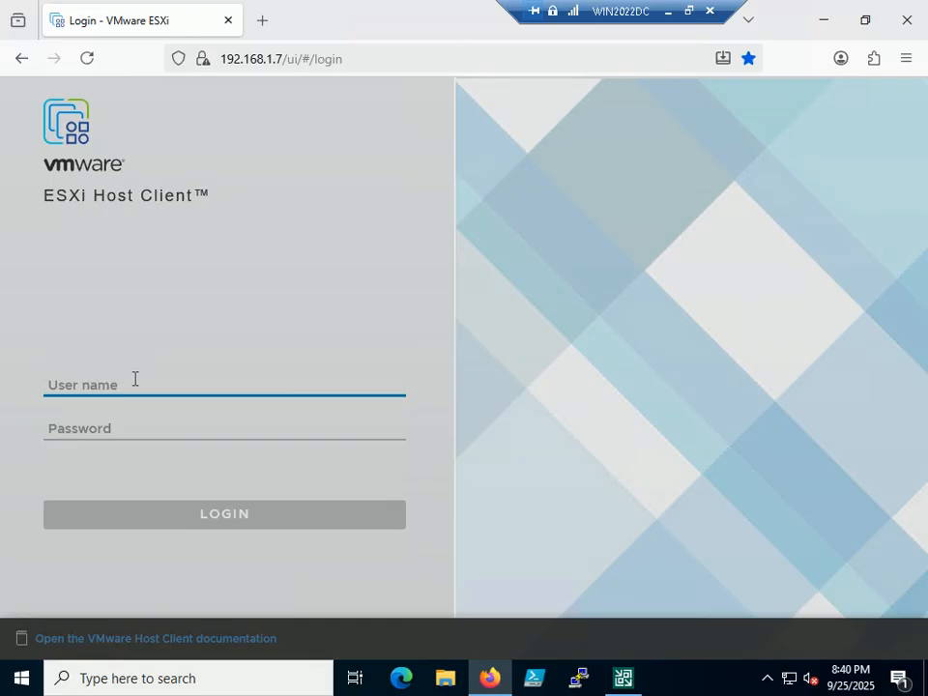
type("root")
key("Tab")
type("•••••••")
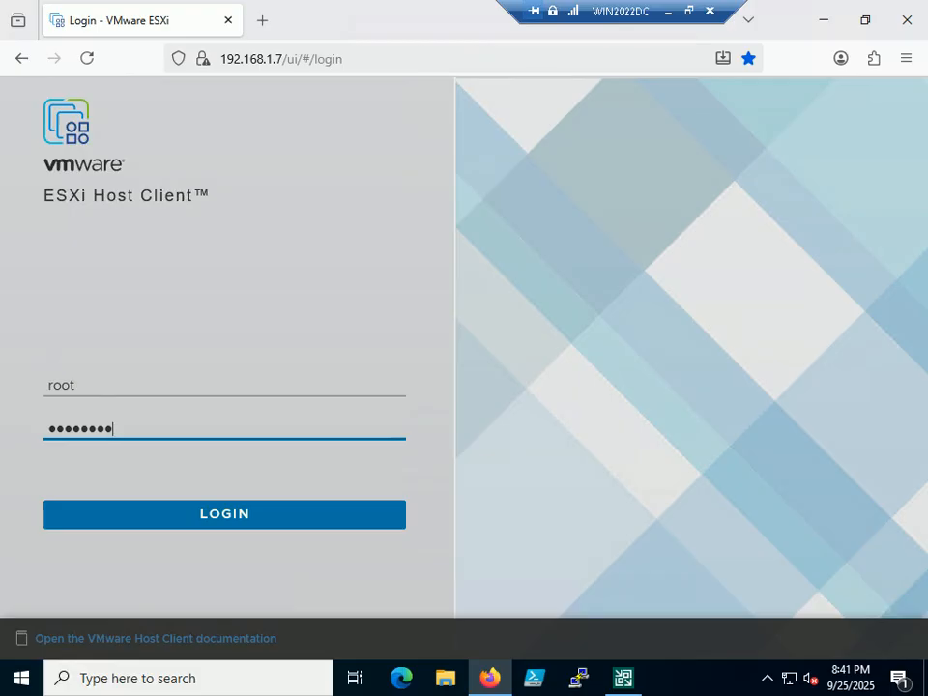
key("Return")
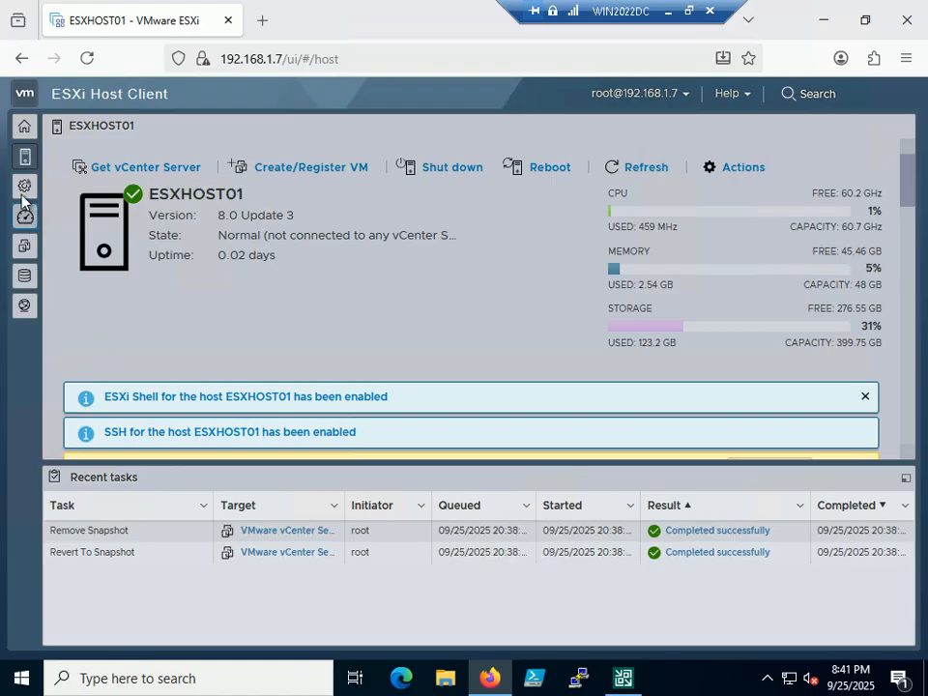
Step: List ESXHOST01's virtual machines and select the restored VMware vCenter Server VM
left_click(24, 126)
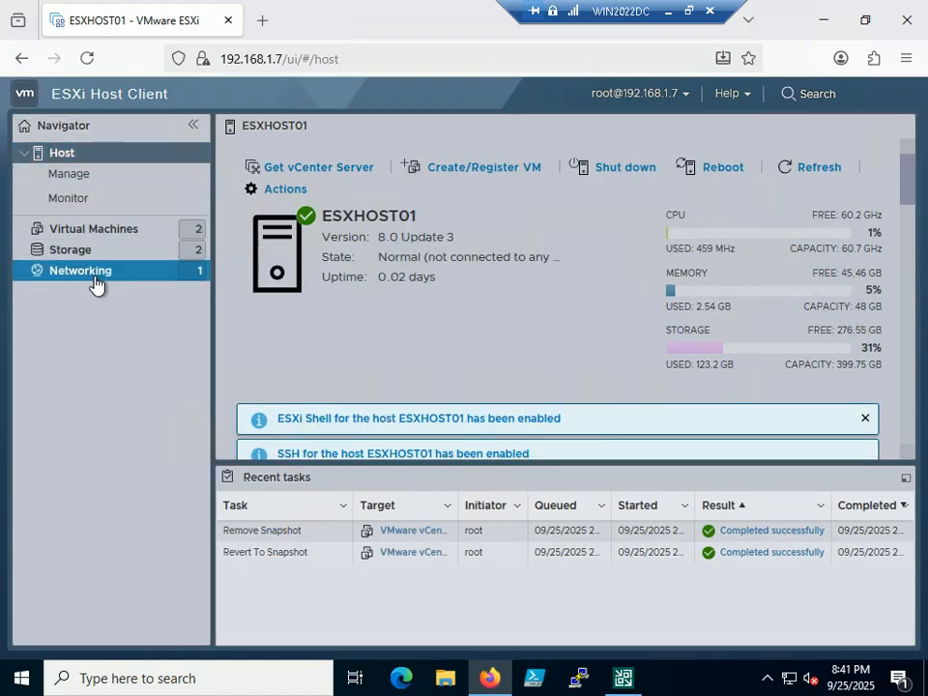
left_click(108, 231)
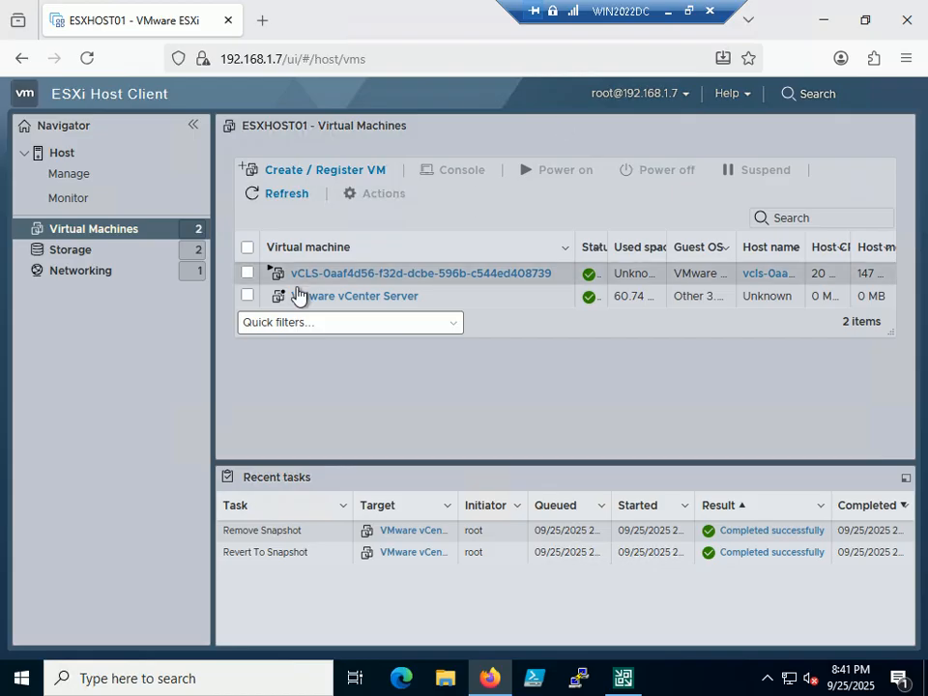
left_click(344, 298)
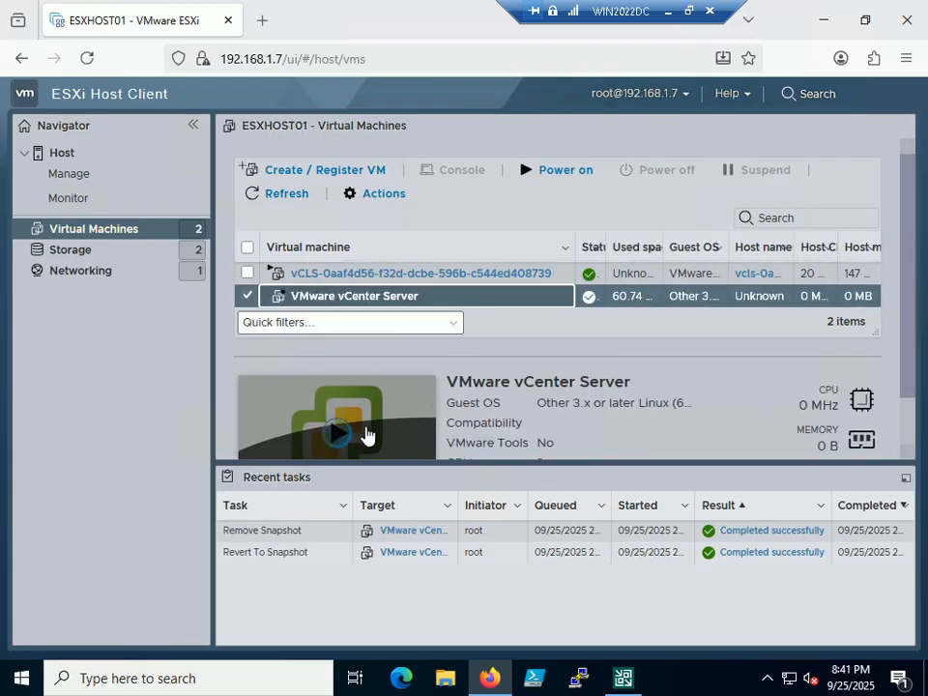
Step: Restore the remote session to a window and advance the slide show to the next step
left_click(688, 12)
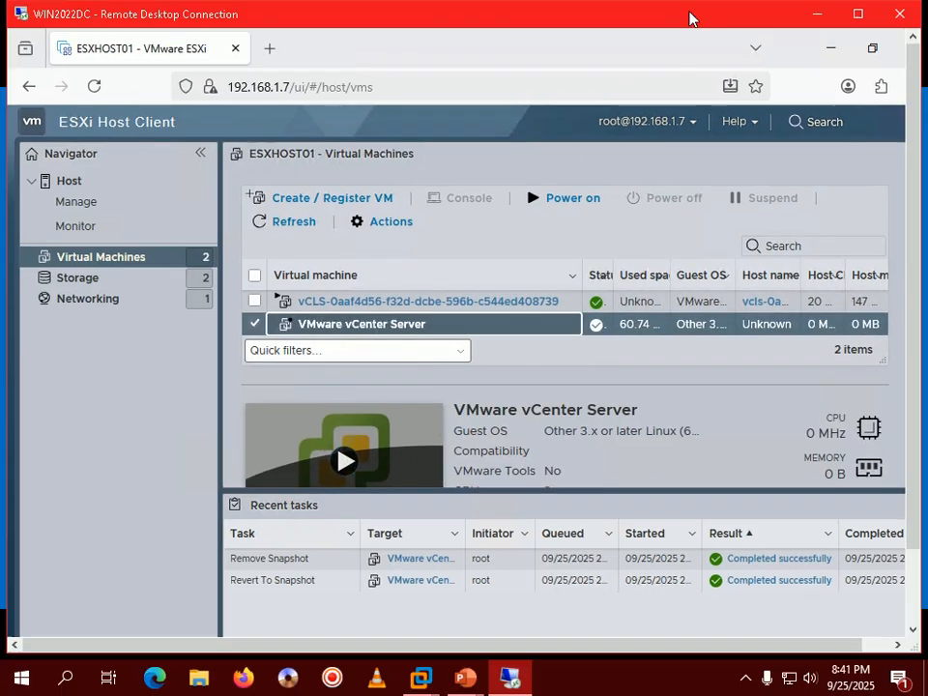
mouse_move(460, 682)
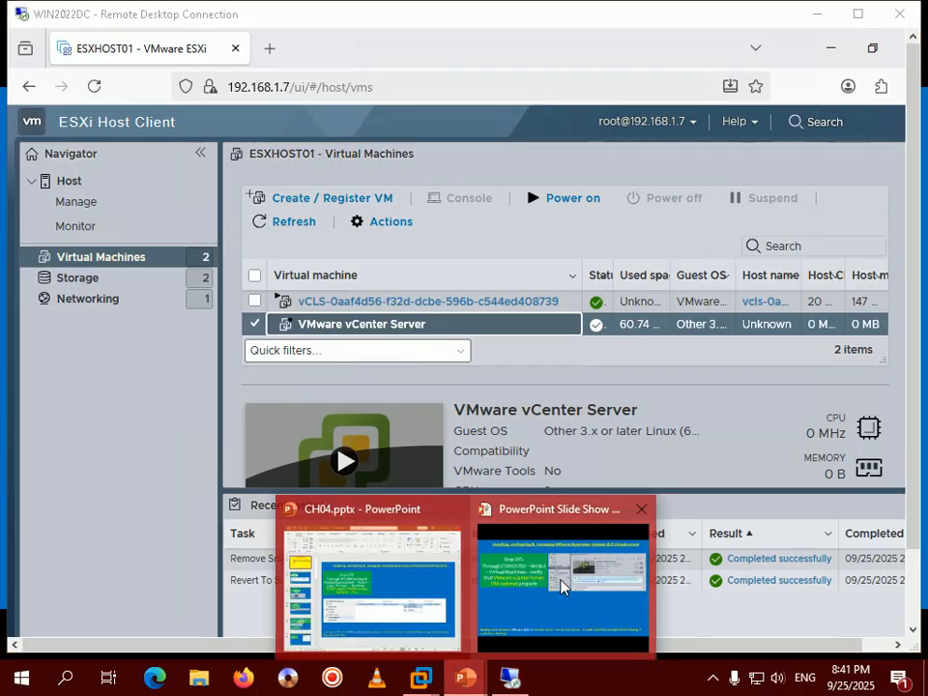
left_click(560, 586)
key("Right")
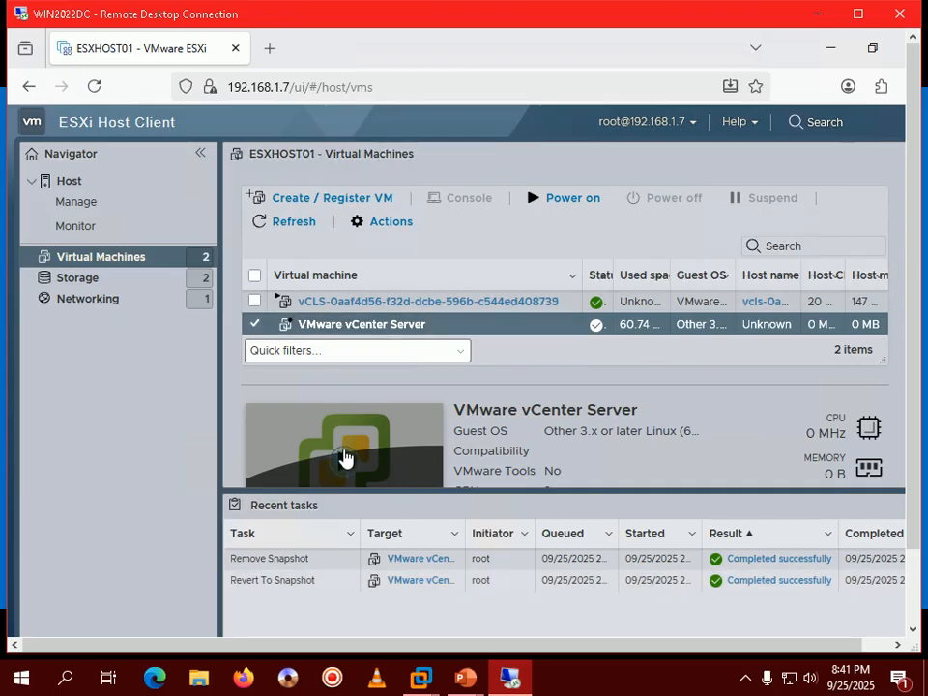
left_click(346, 459)
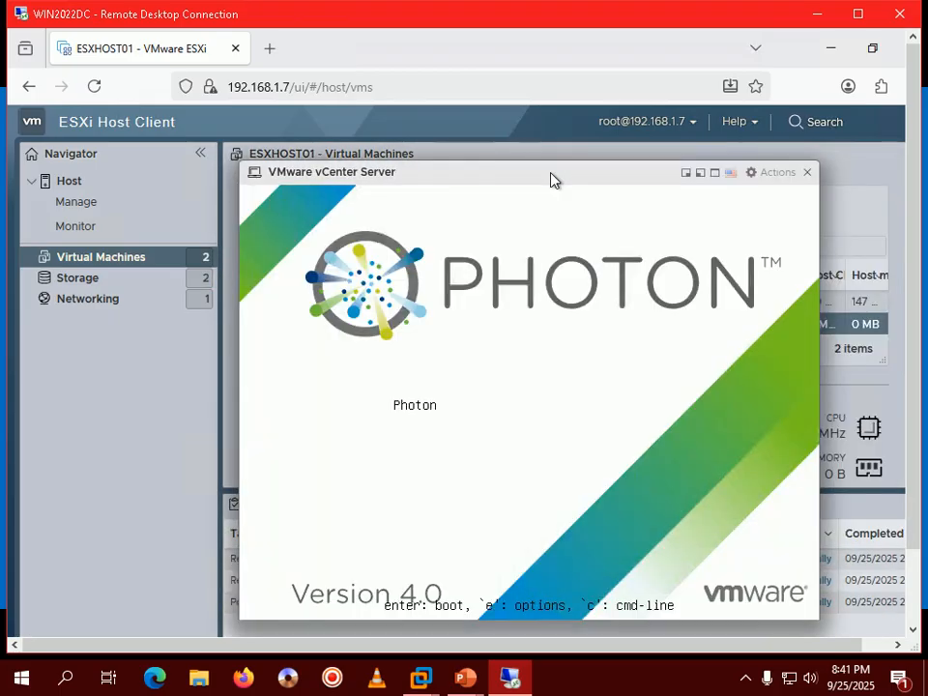
left_click_drag(552, 178, 501, 157)
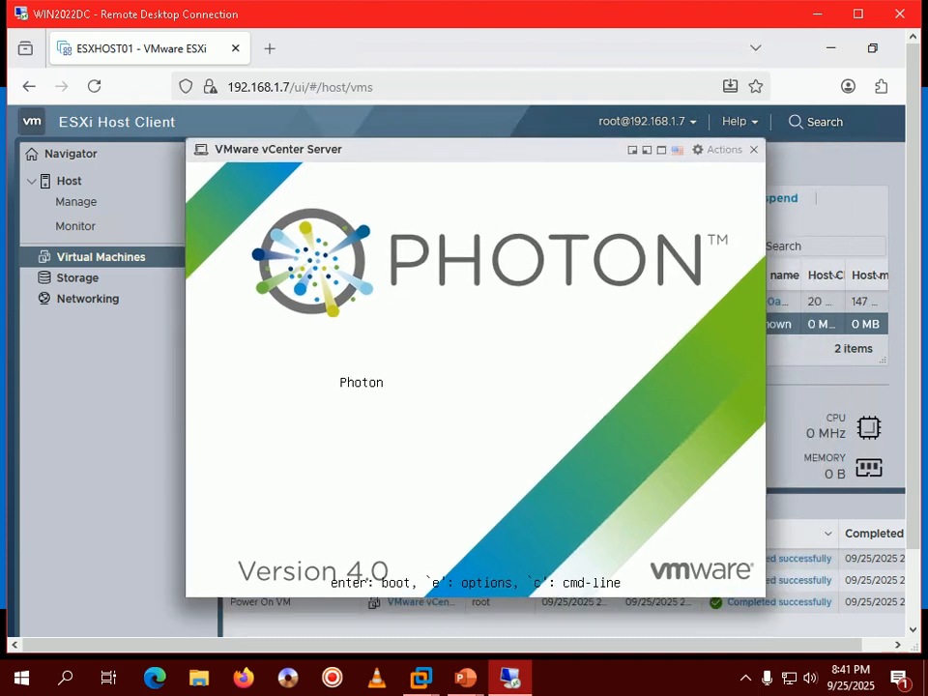
left_click(746, 683)
left_click(669, 692)
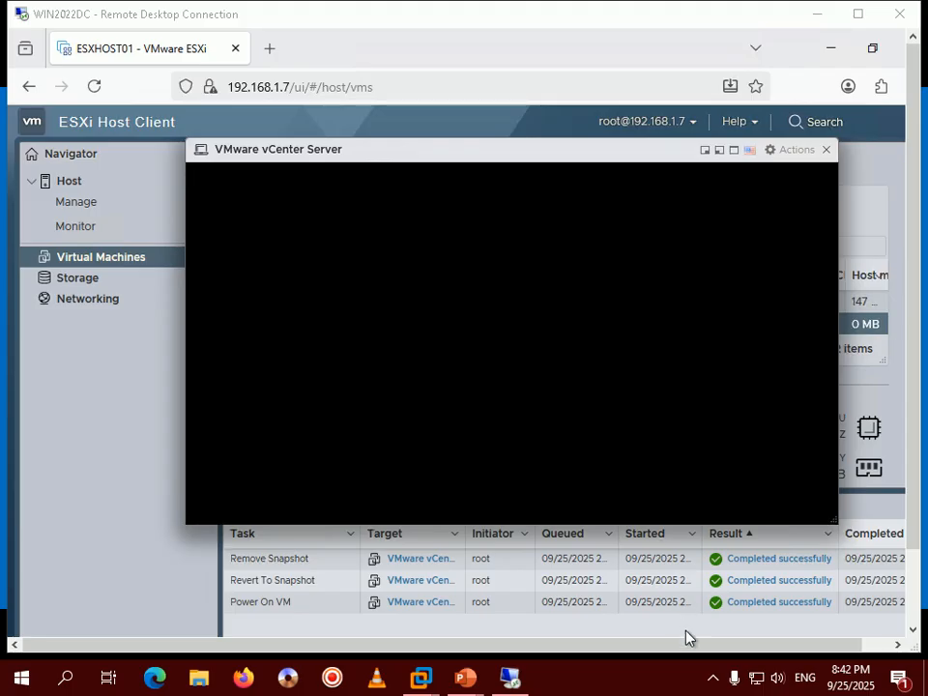
left_click(717, 684)
left_click(686, 683)
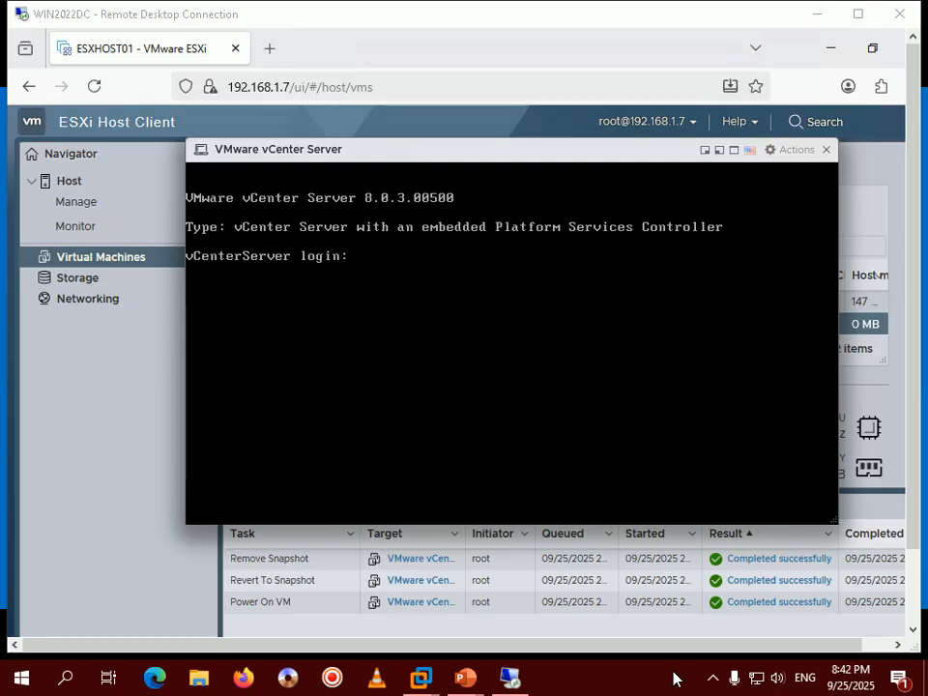
left_click(710, 683)
left_click(655, 683)
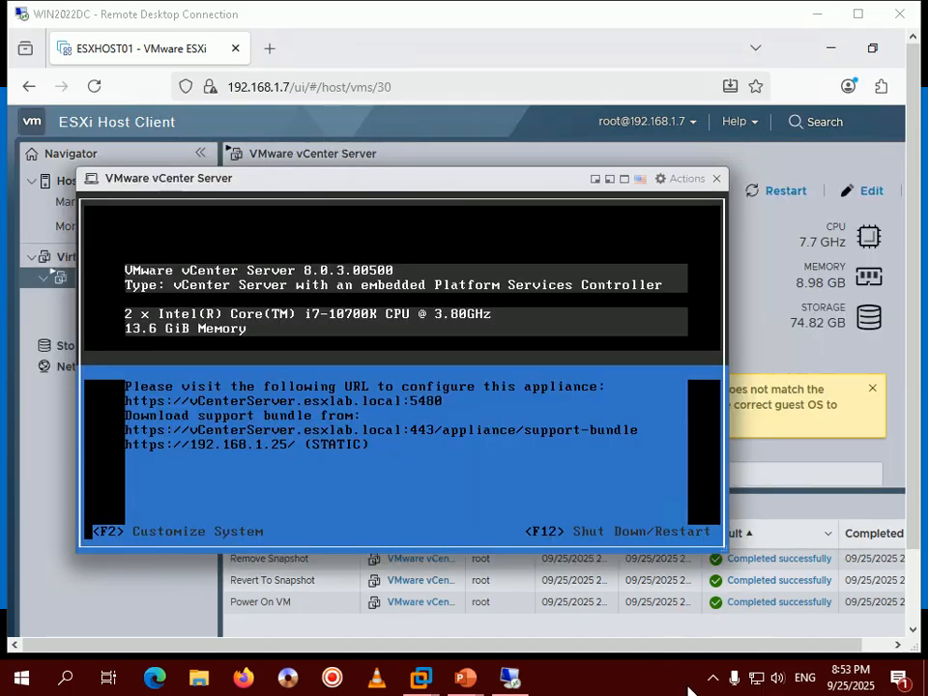
left_click(708, 681)
left_click(639, 683)
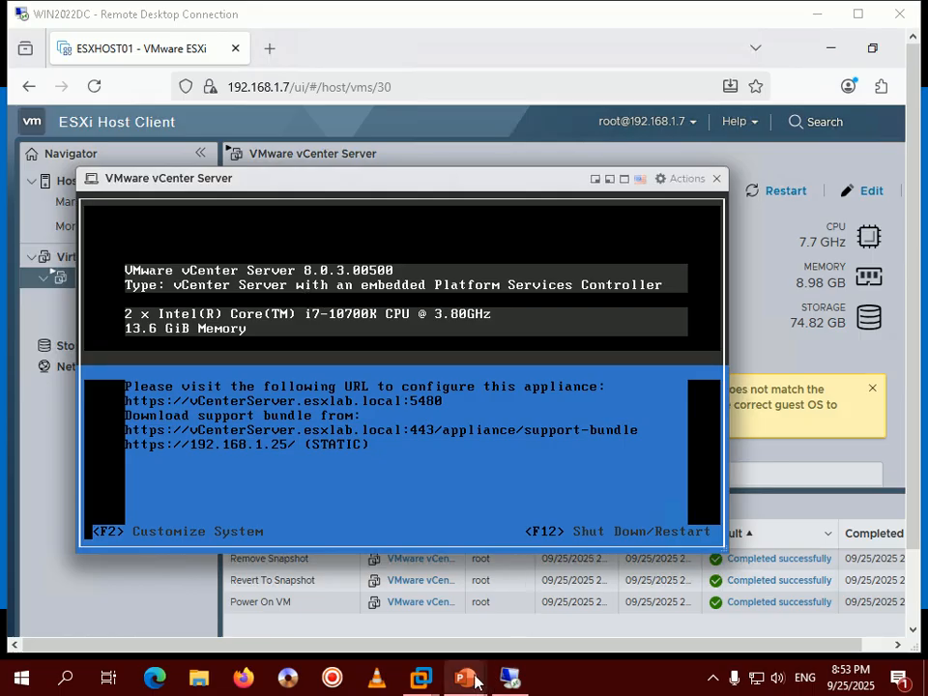
Step: Advance the slide show to the Step 397 slide on opening the vCenter VAMI URL
mouse_move(465, 677)
left_click(568, 583)
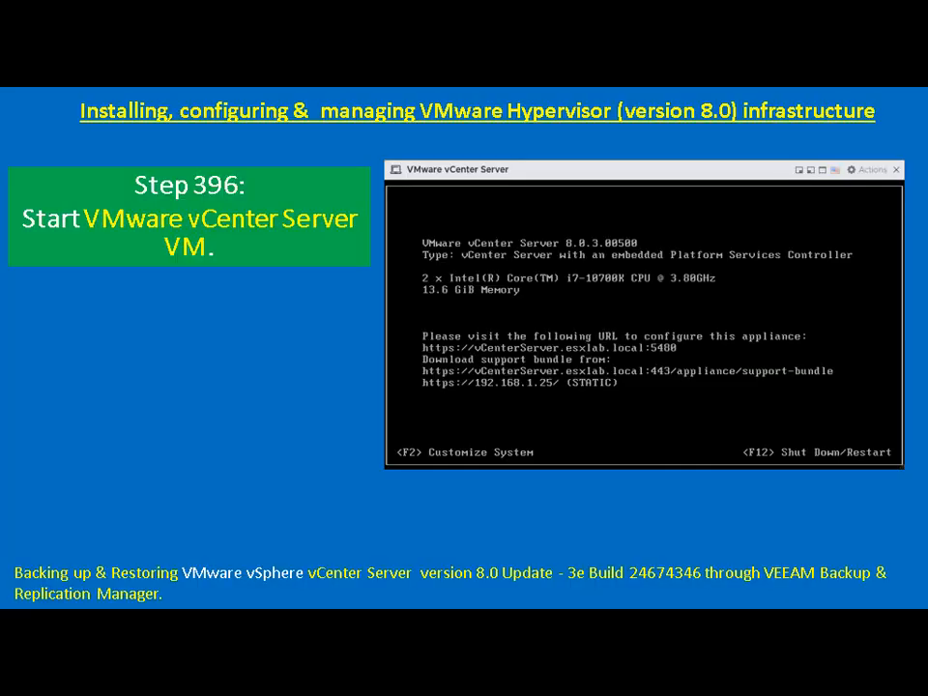
key("Right")
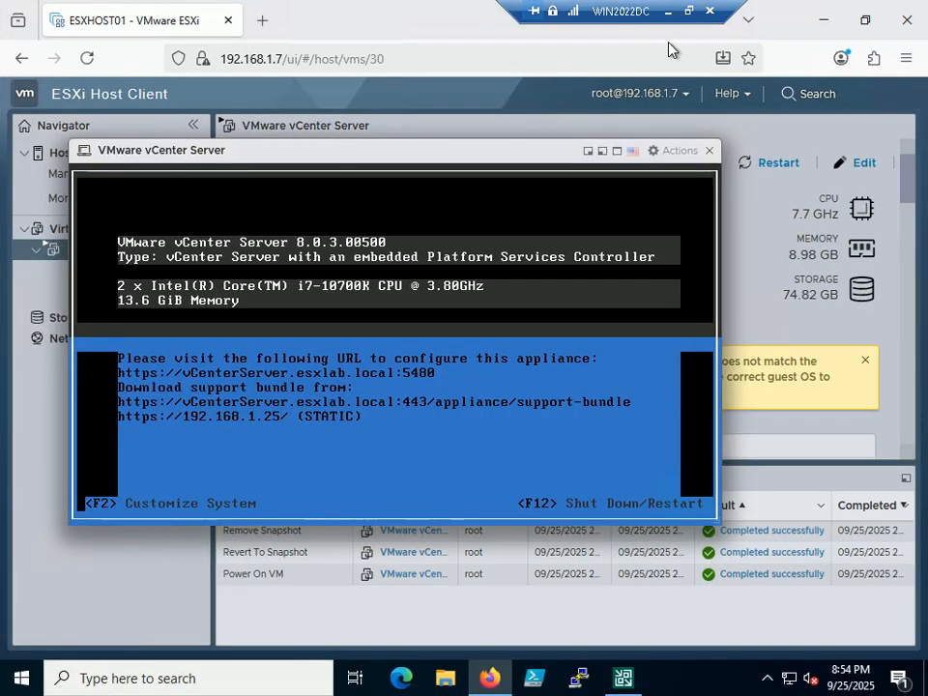
Step: Close the vCenter Server console and open the appliance management (VAMI) login page in a new tab
double_click(686, 14)
left_click(709, 150)
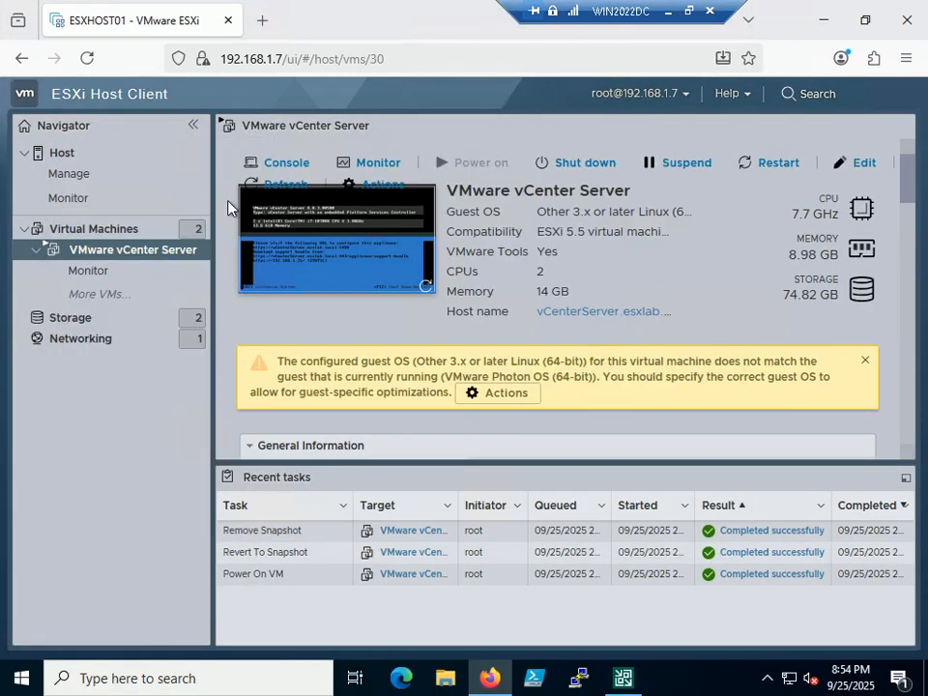
left_click(262, 20)
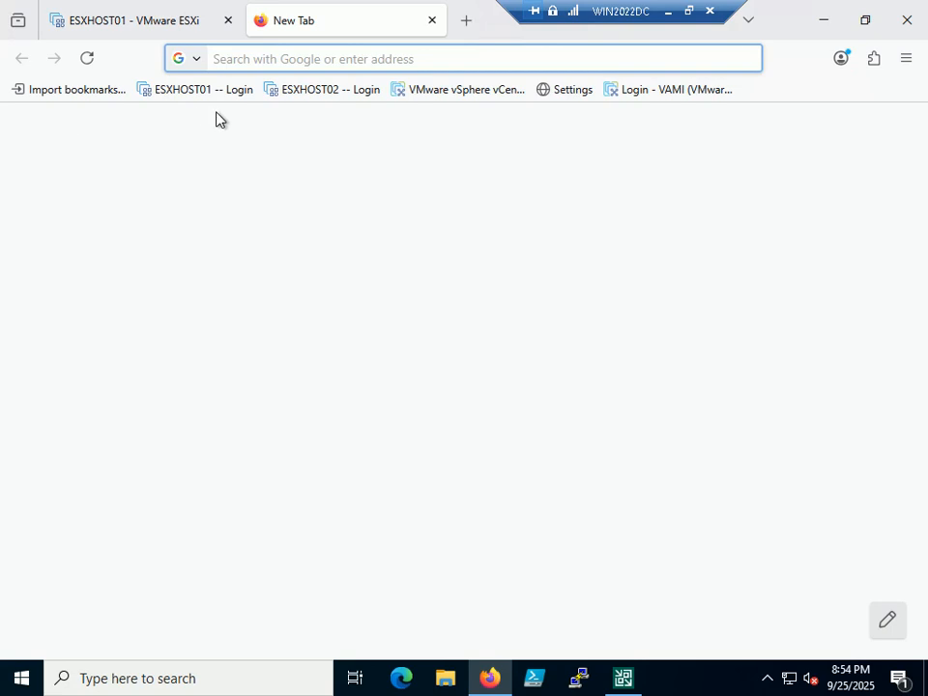
left_click(682, 90)
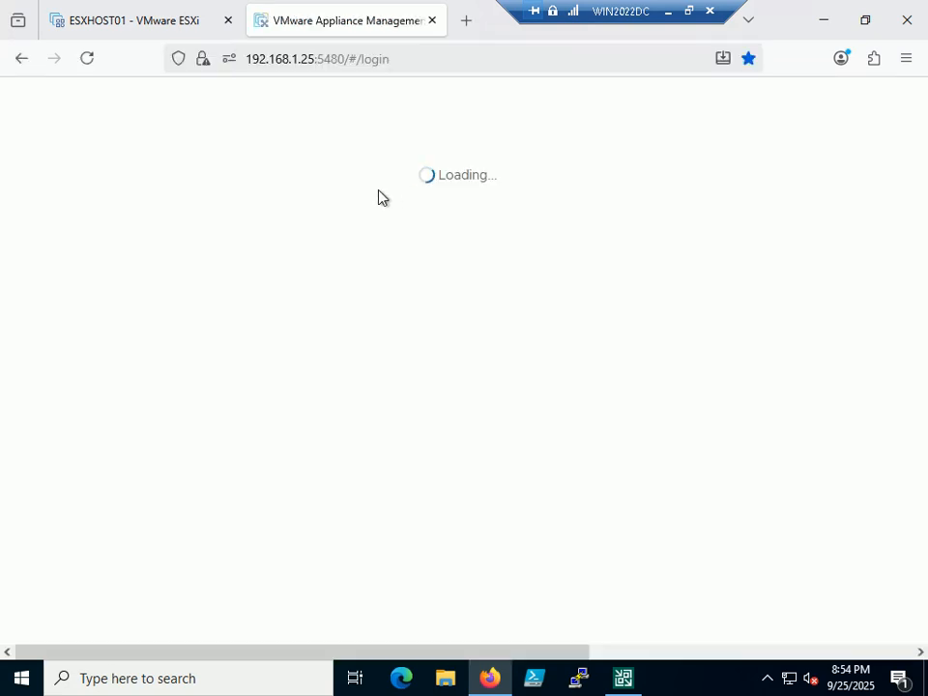
Step: Sign in to VAMI as root, correcting the mistyped password and resubmitting
left_click(150, 380)
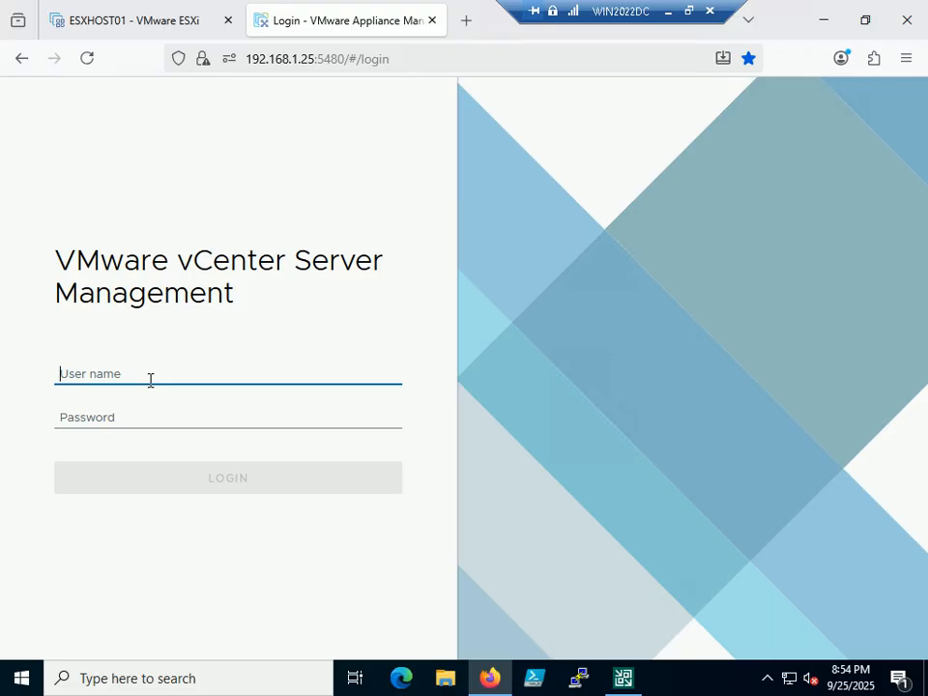
type("root")
key("Tab")
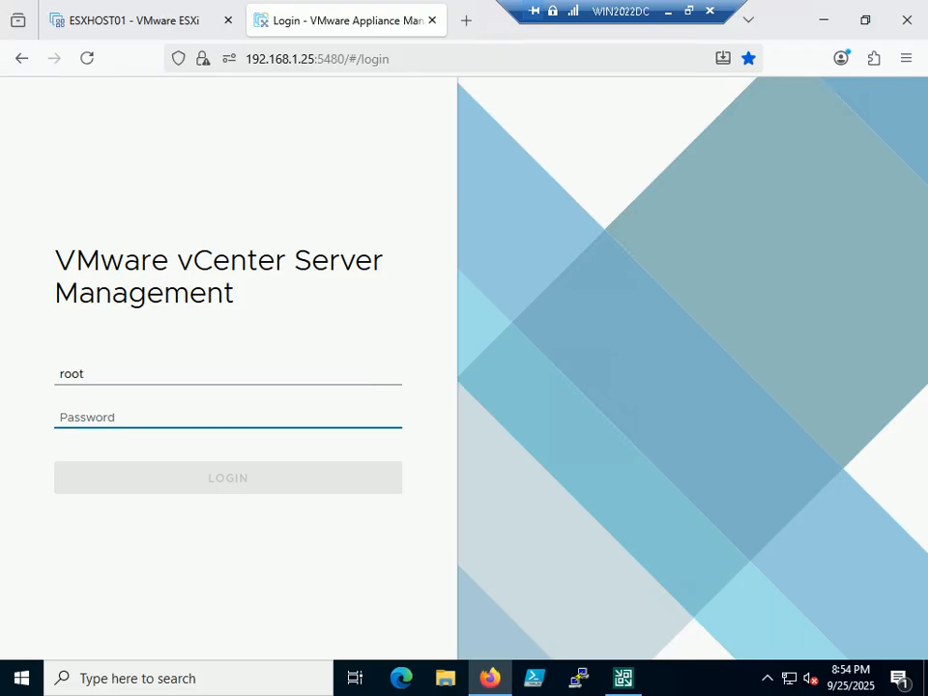
type("******")
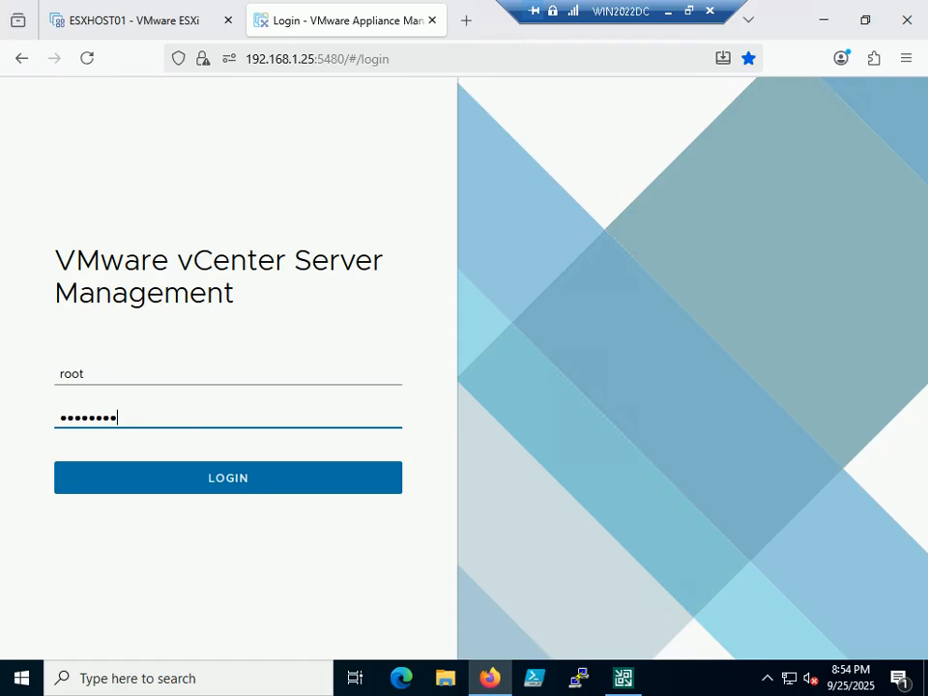
type("**")
key("Return")
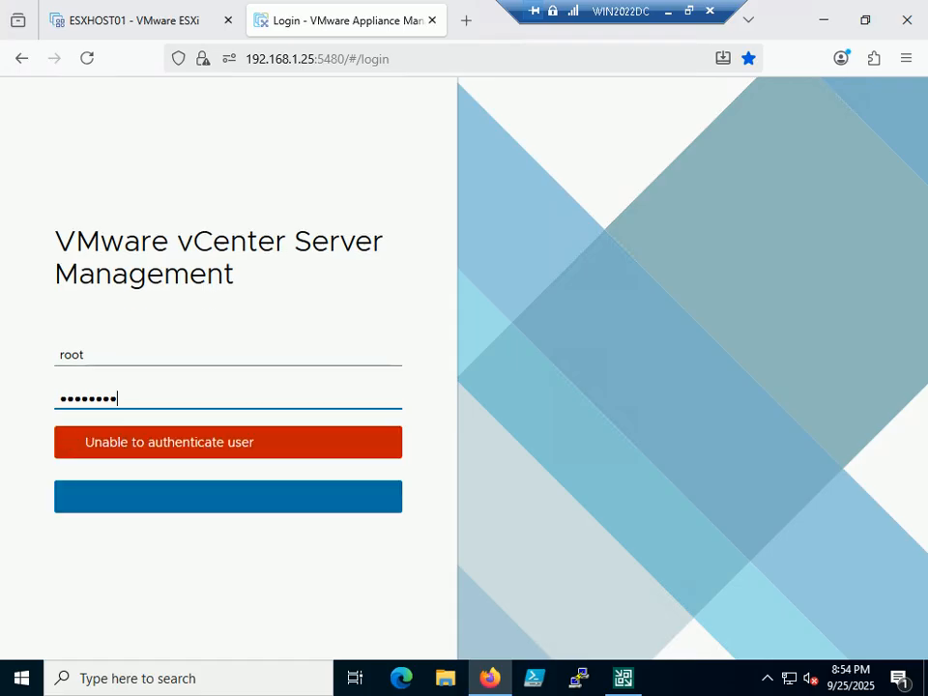
key("BackSpace")
key("BackSpace")
type("*")
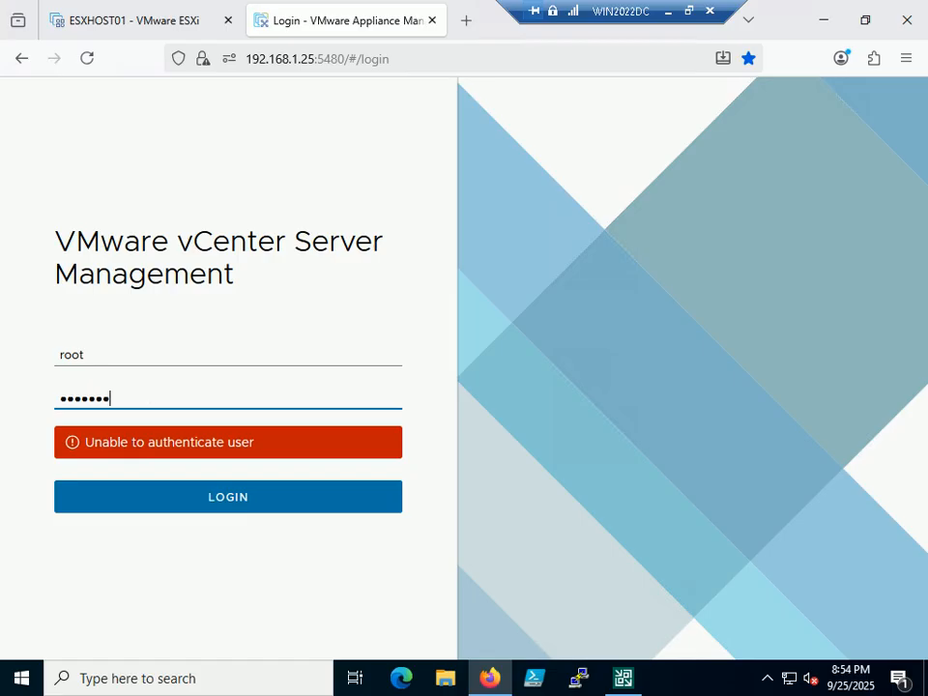
type("*")
key("Return")
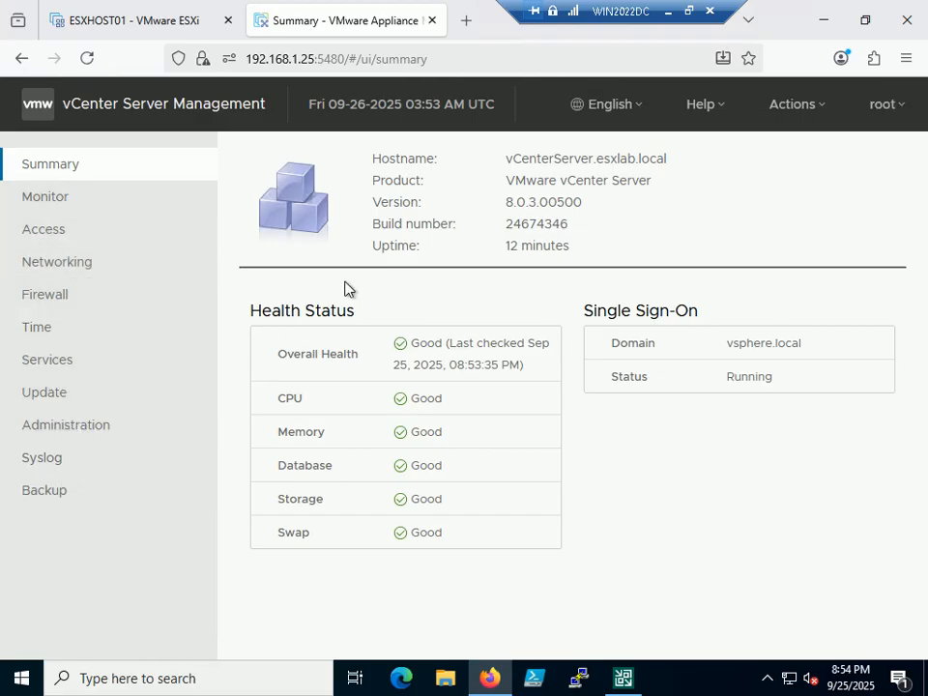
Step: Review the appliance's Monitor, Access and Firewall pages
left_click(43, 205)
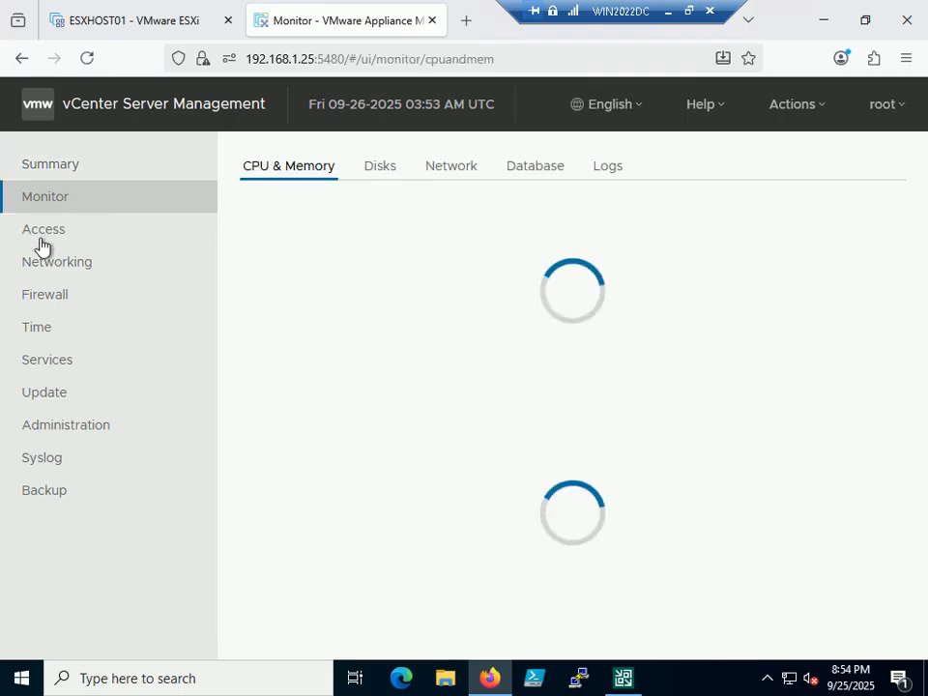
left_click(41, 244)
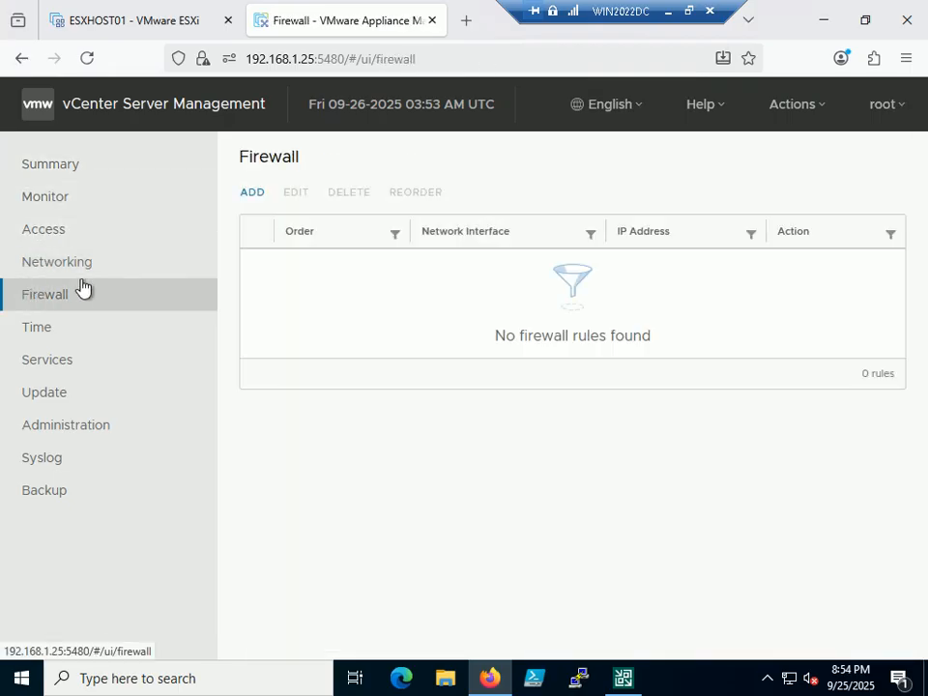
left_click(666, 12)
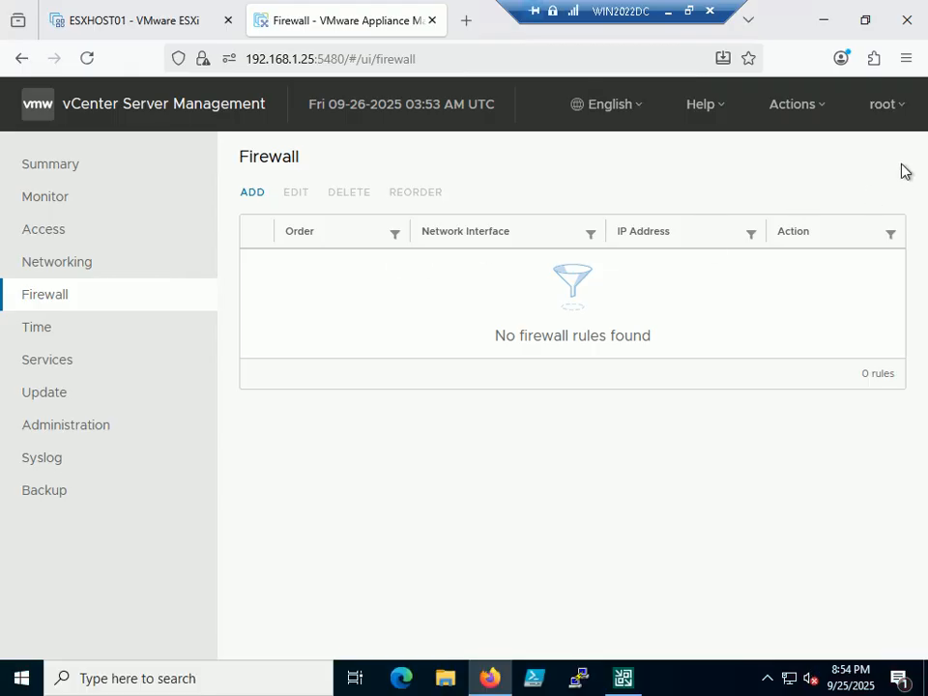
Step: Log out of appliance management as root, close its tab and return to the remote server session
left_click(907, 108)
left_click(845, 160)
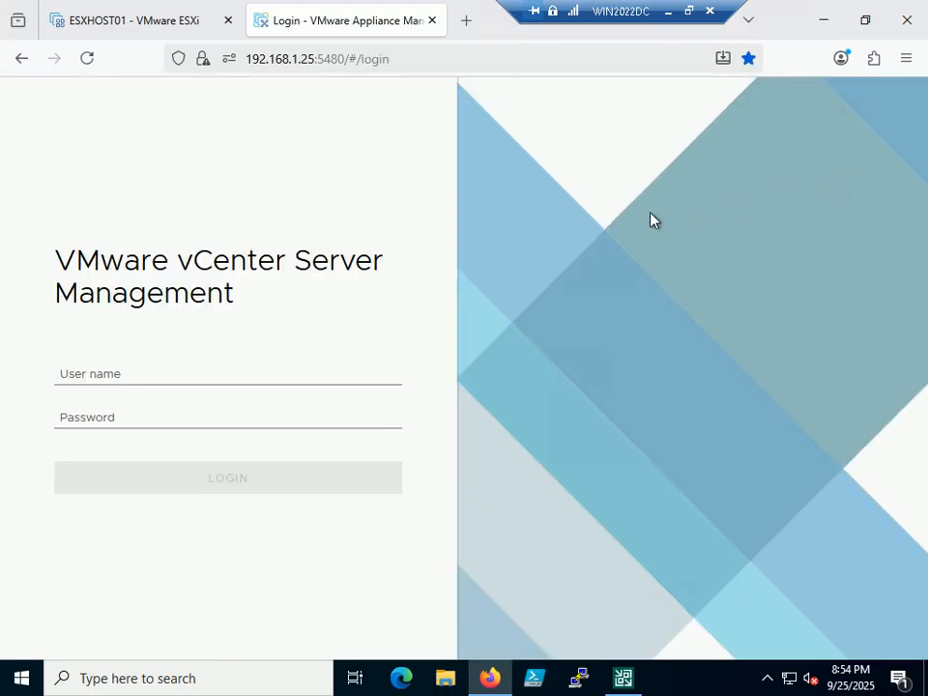
left_click(432, 20)
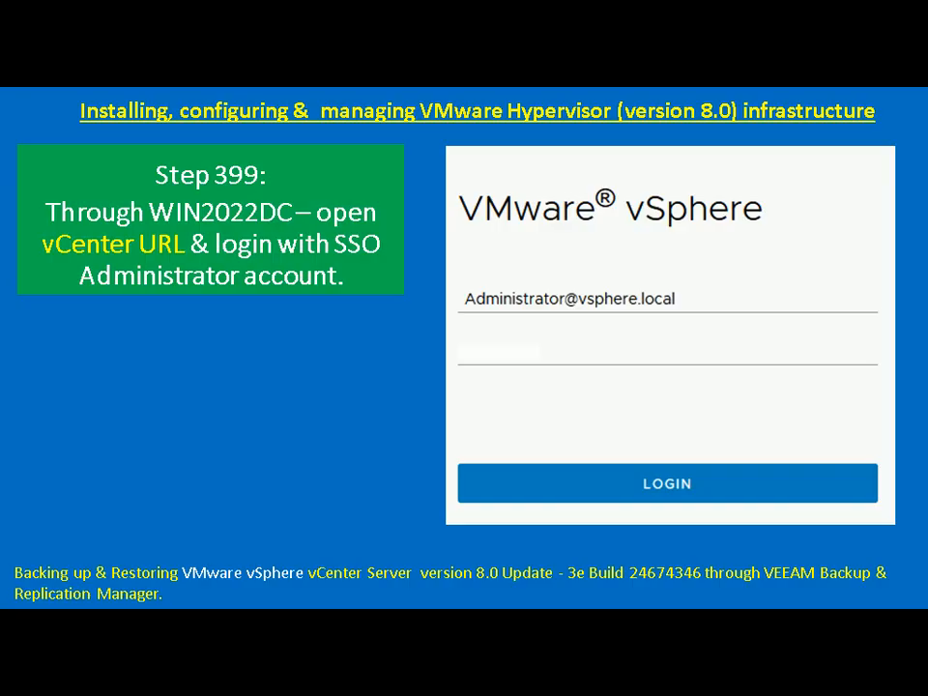
key("alt+Tab")
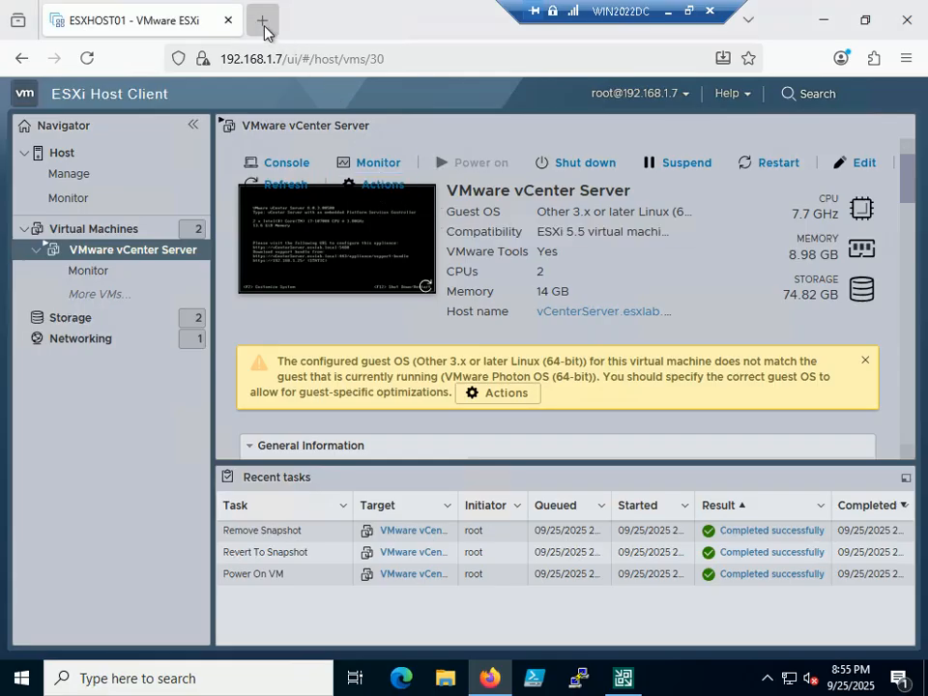
Step: Go to the vCenter welcome page in a new tab and launch the vSphere Client sign-in
left_click(262, 21)
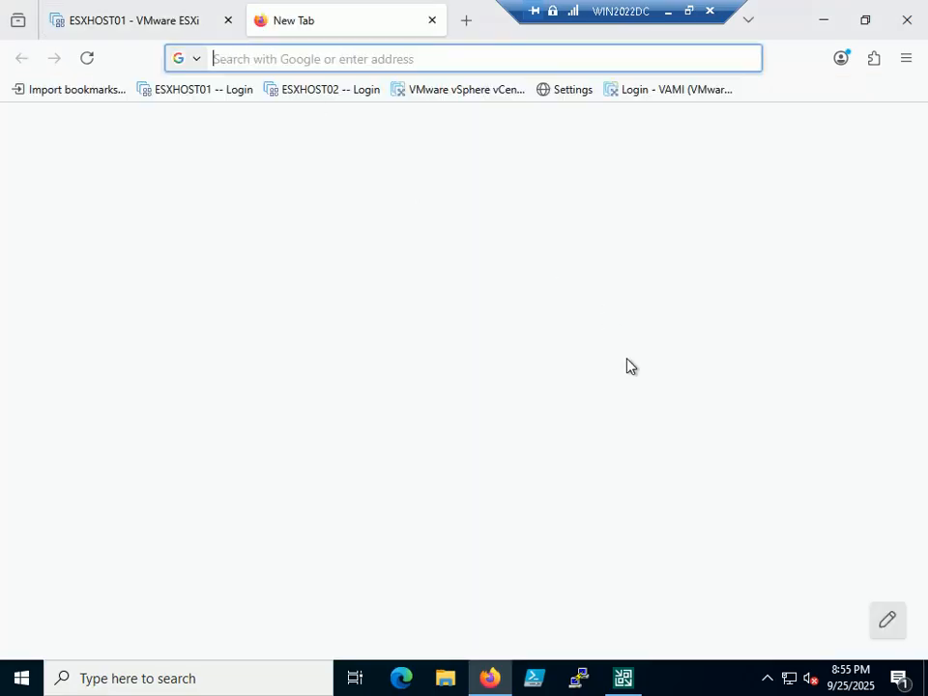
left_click(479, 94)
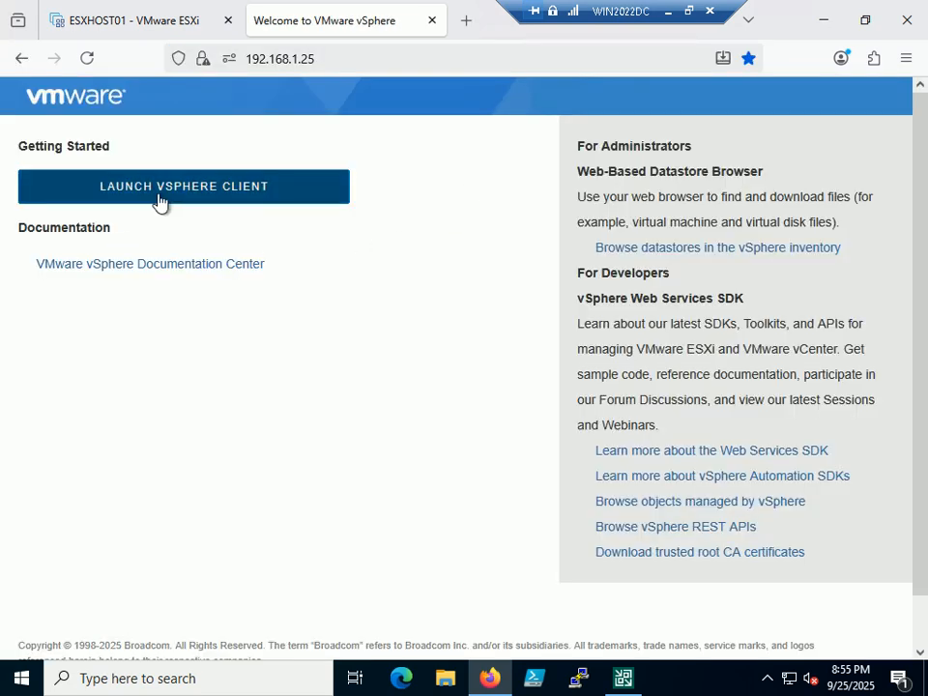
left_click(159, 187)
left_click(209, 329)
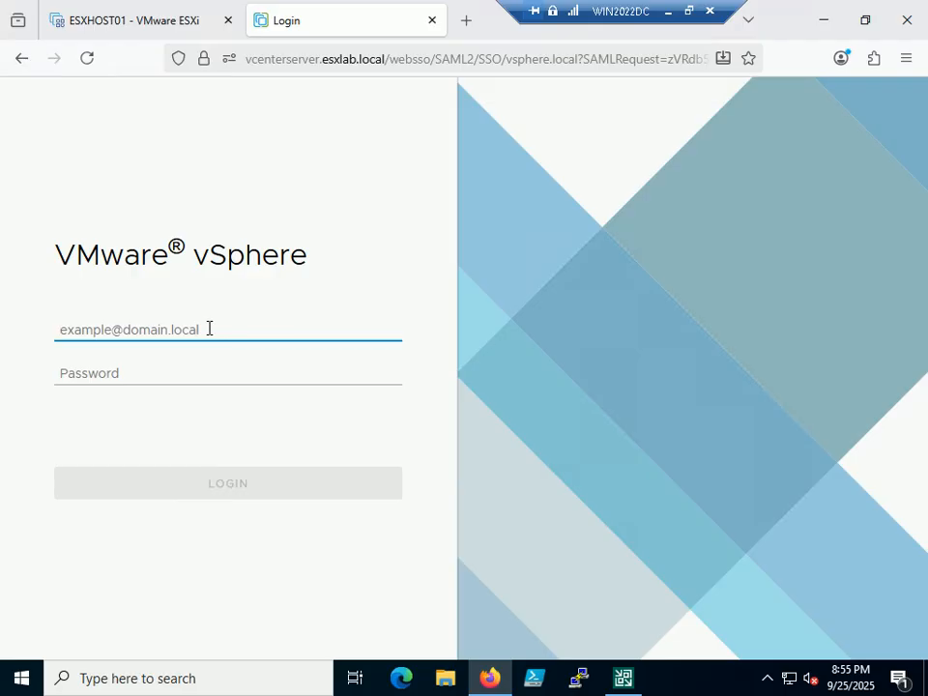
type("Administrator@sso")
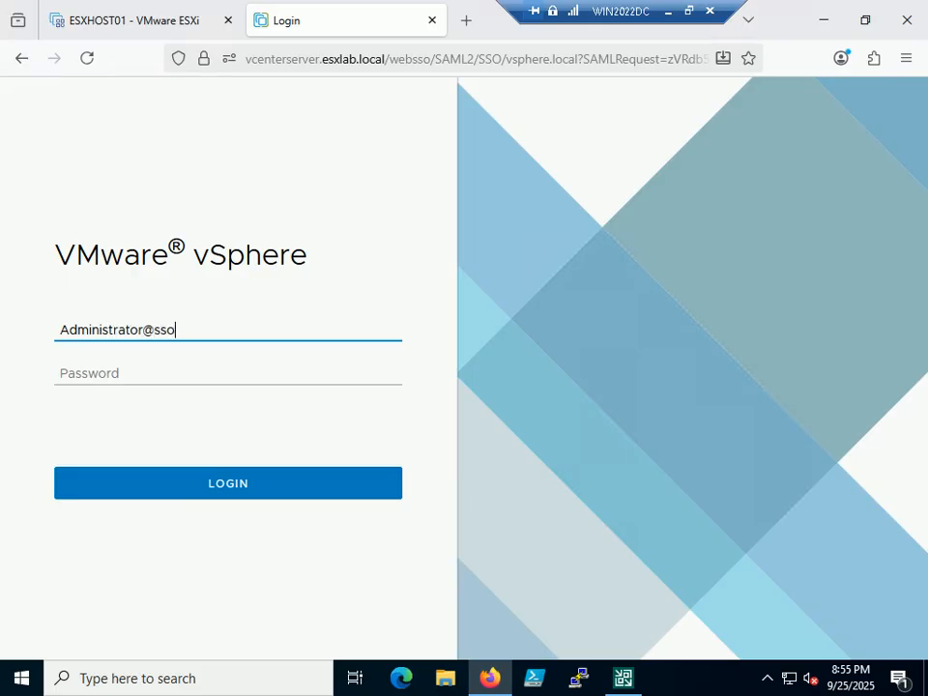
key("BackSpace")
key("BackSpace")
key("BackSpace")
key("BackSpace")
key("BackSpace")
key("BackSpace")
key("BackSpace")
key("BackSpace")
key("BackSpace")
key("BackSpace")
key("BackSpace")
key("BackSpace")
key("BackSpace")
key("BackSpace")
key("BackSpace")
key("BackSpace")
key("BackSpace")
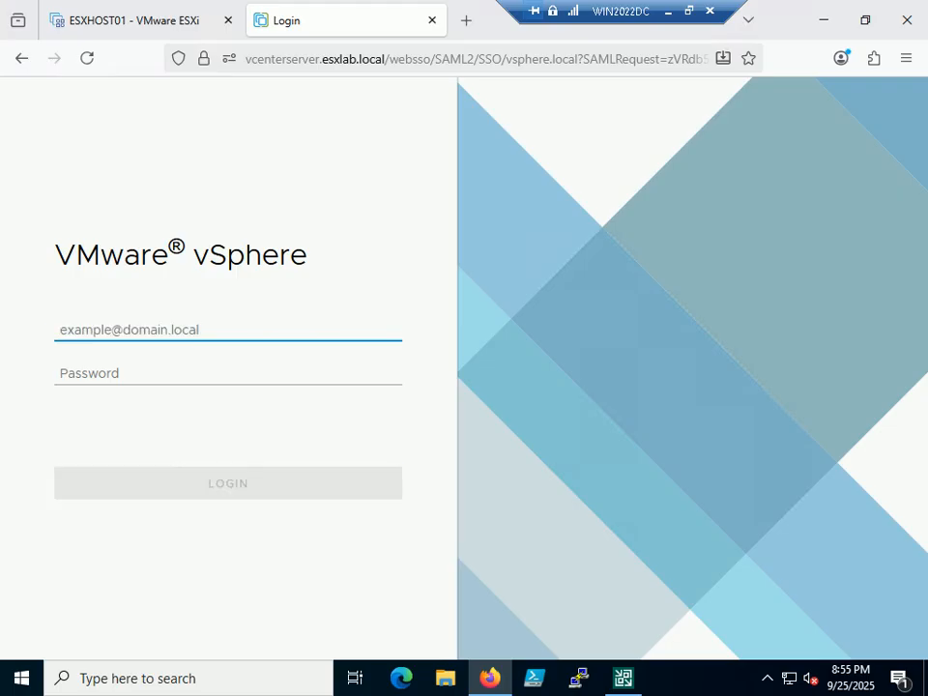
type("Administrator@")
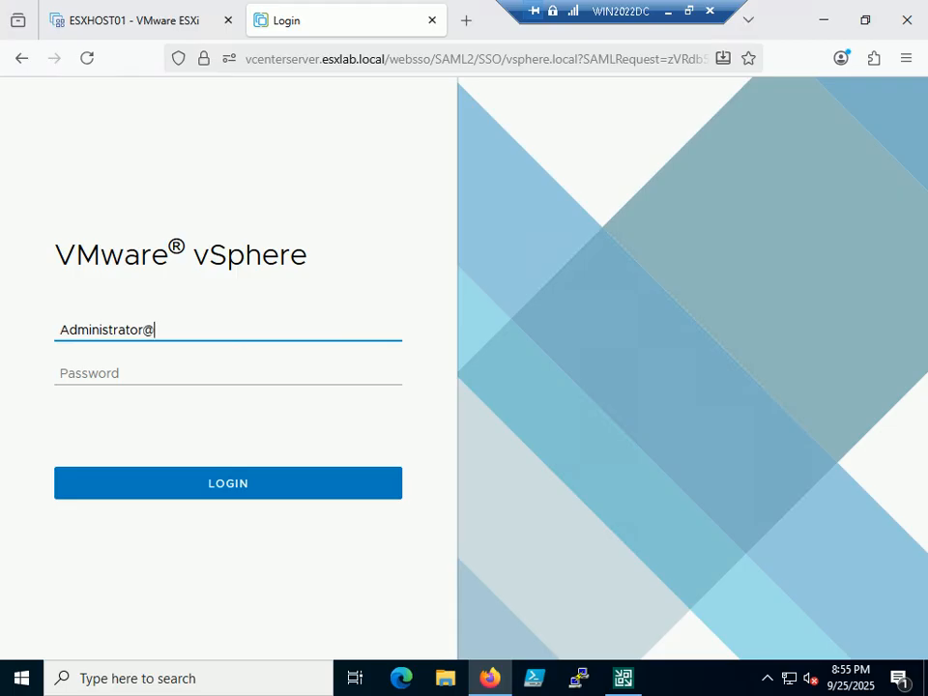
type("vsphere.local")
key("Tab")
type("*****")
key("BackSpace")
key("BackSpace")
key("BackSpace")
key("BackSpace")
key("BackSpace")
type("********")
key("Return")
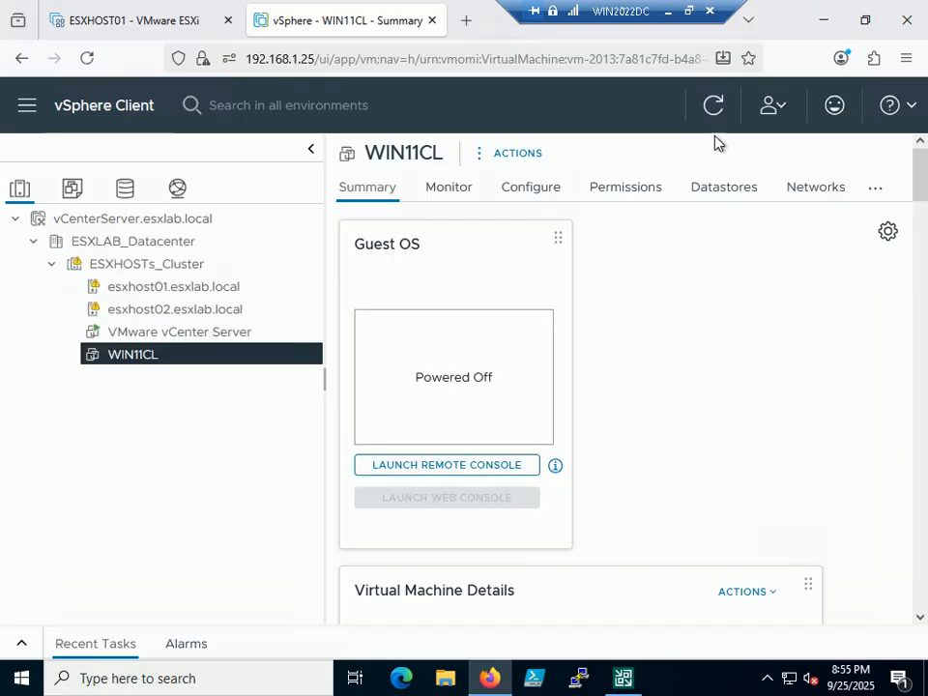
left_click(688, 10)
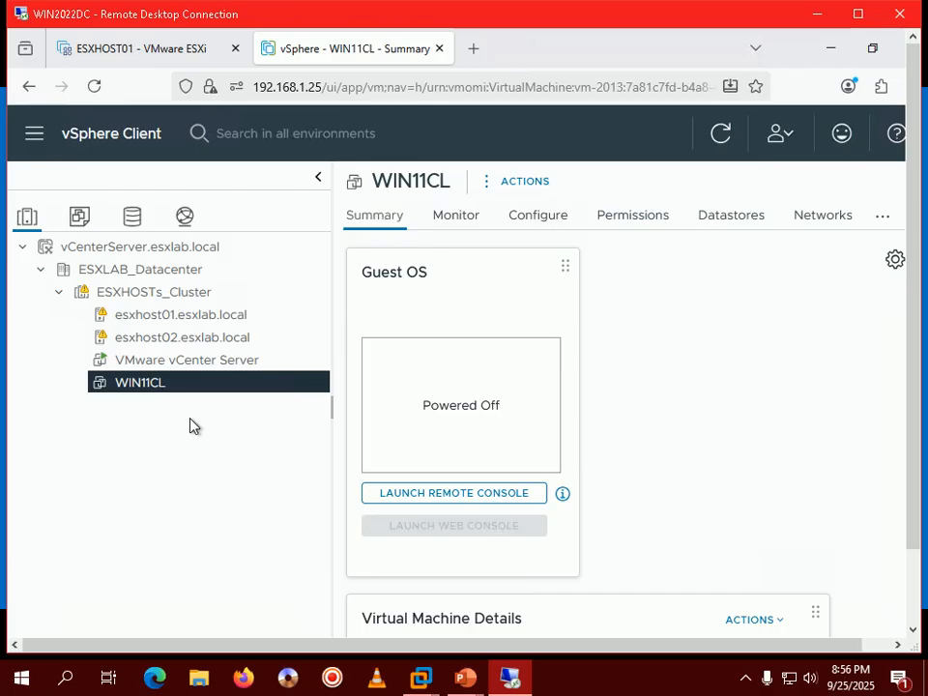
mouse_move(471, 684)
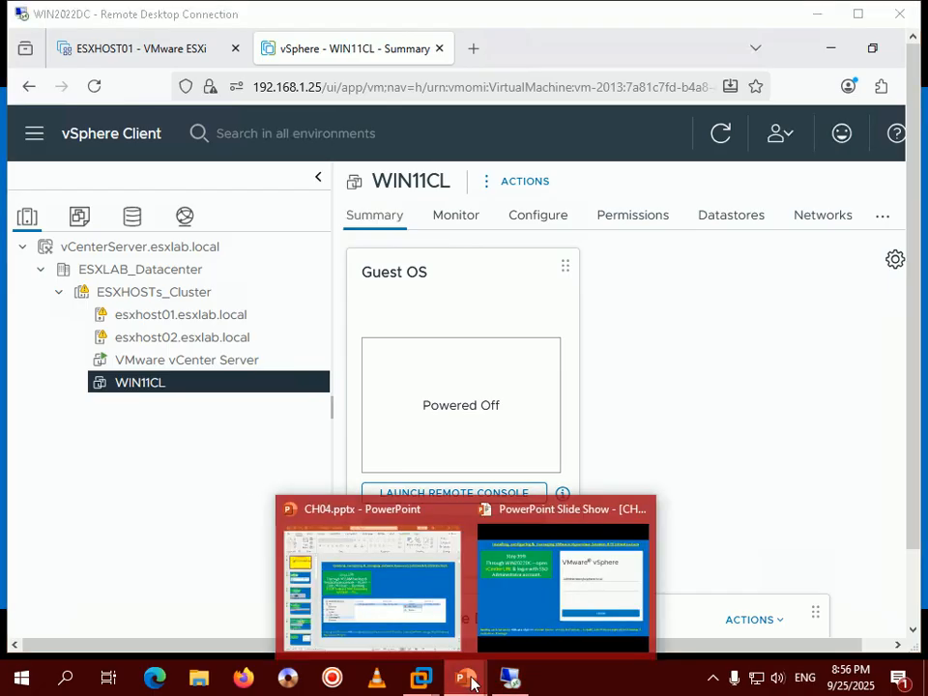
left_click(564, 580)
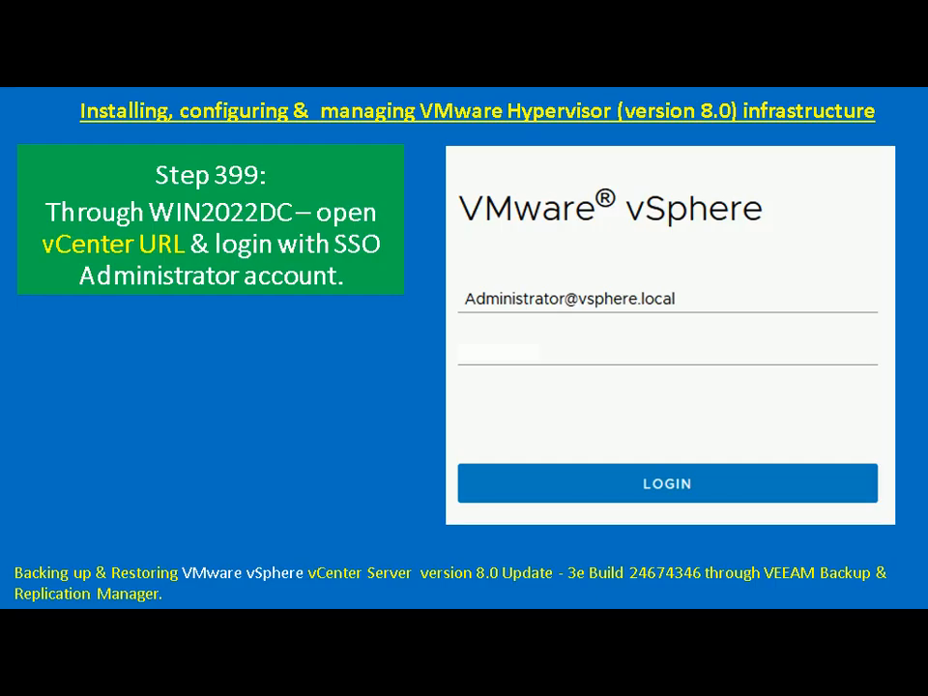
key("Right")
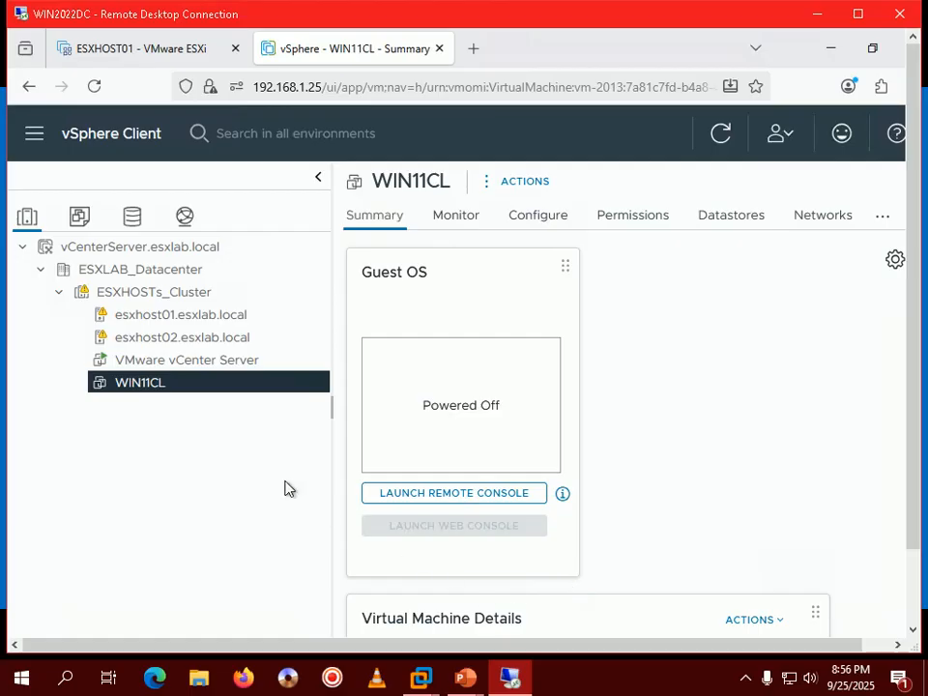
left_click(161, 294)
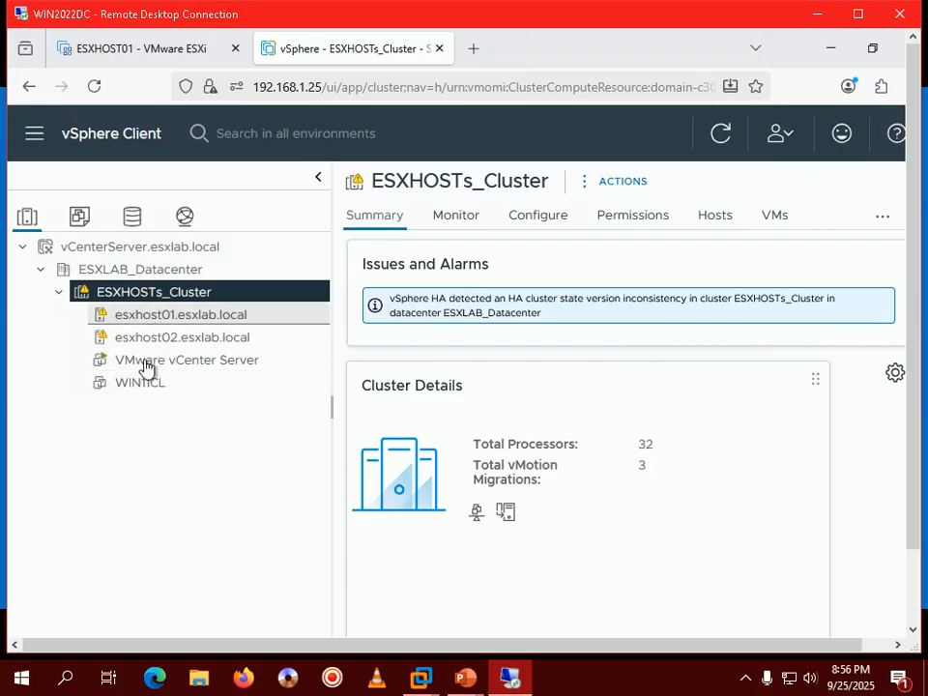
left_click(467, 680)
left_click(563, 580)
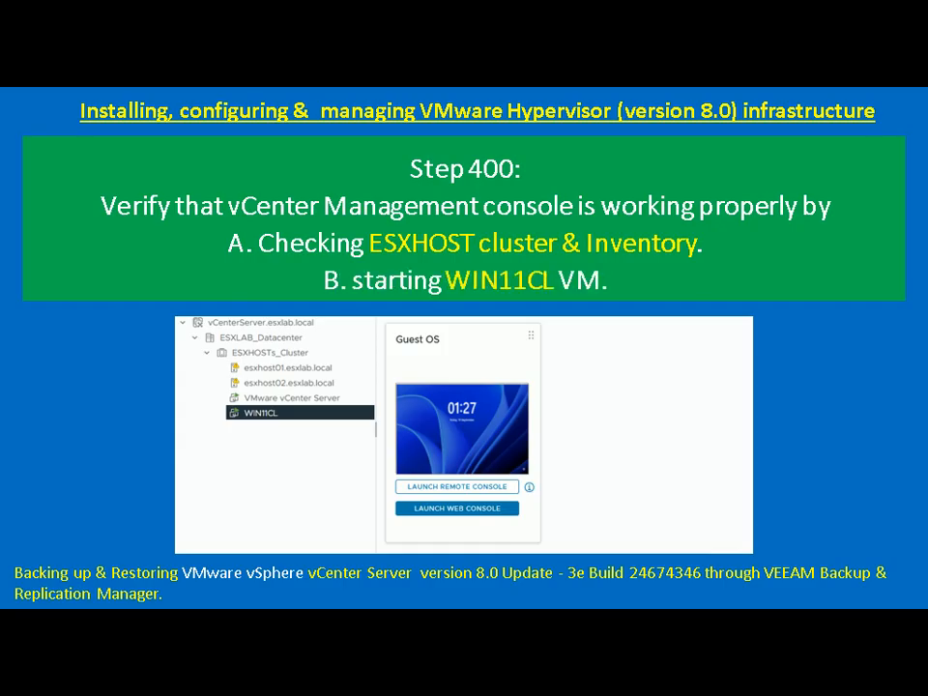
key("alt+Tab")
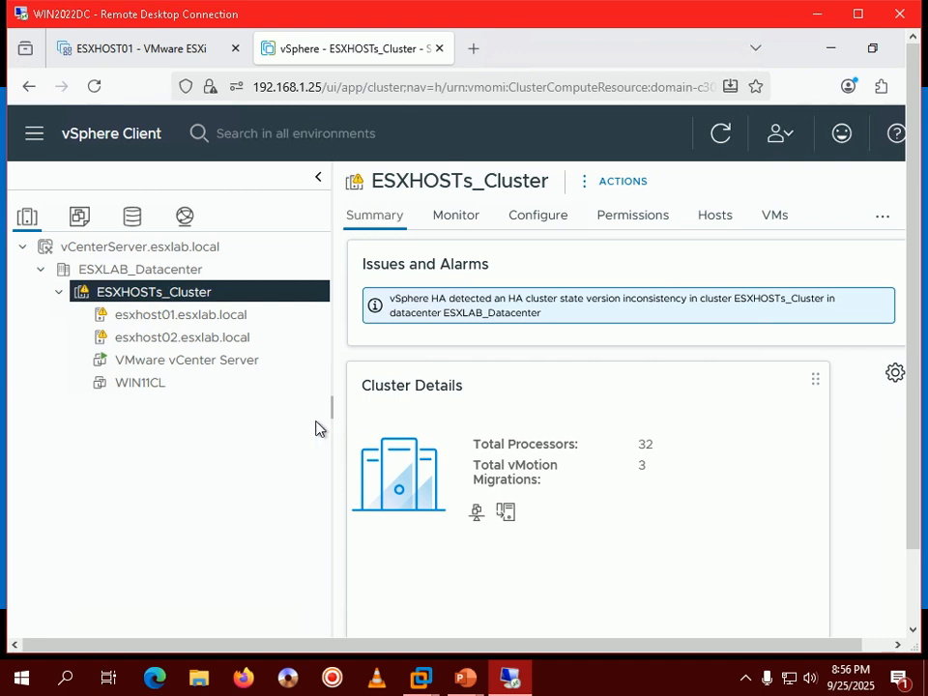
left_click(142, 391)
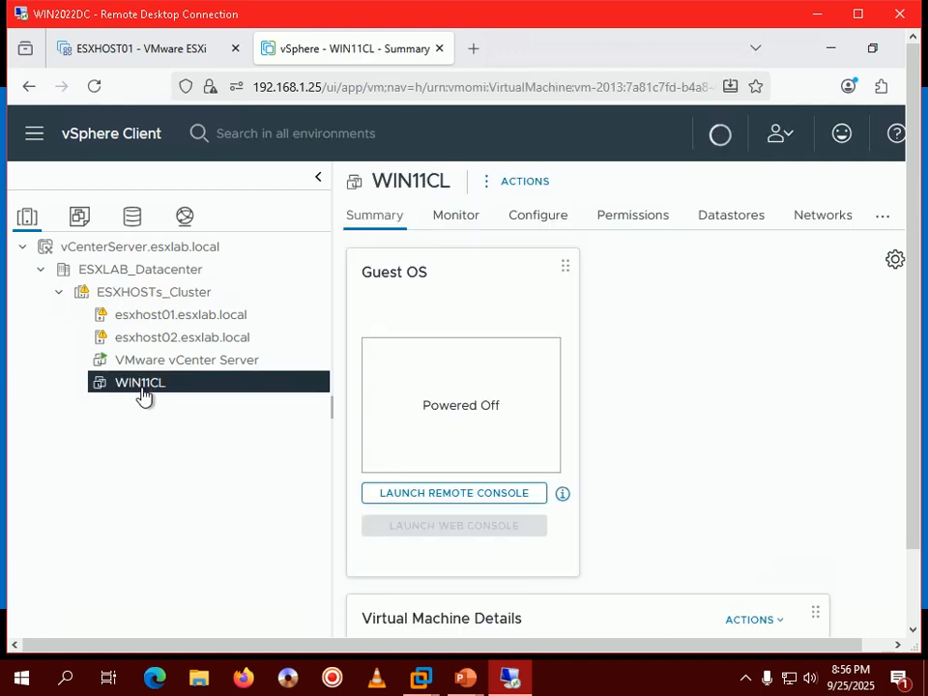
Step: Power on WIN11CL from its right-click Power menu and wait for the Windows lock screen
right_click(142, 392)
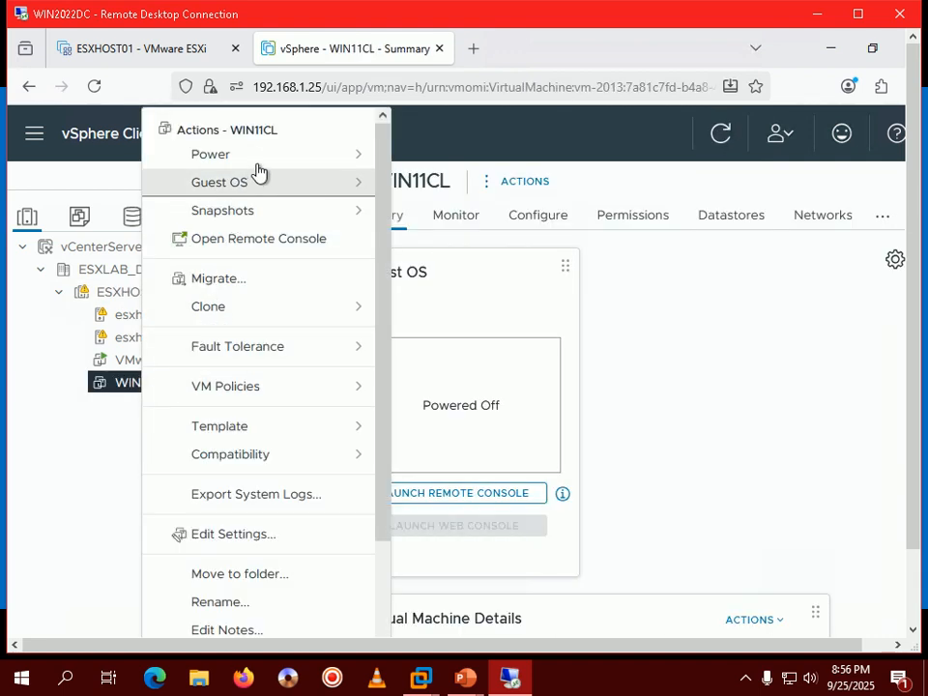
mouse_move(362, 160)
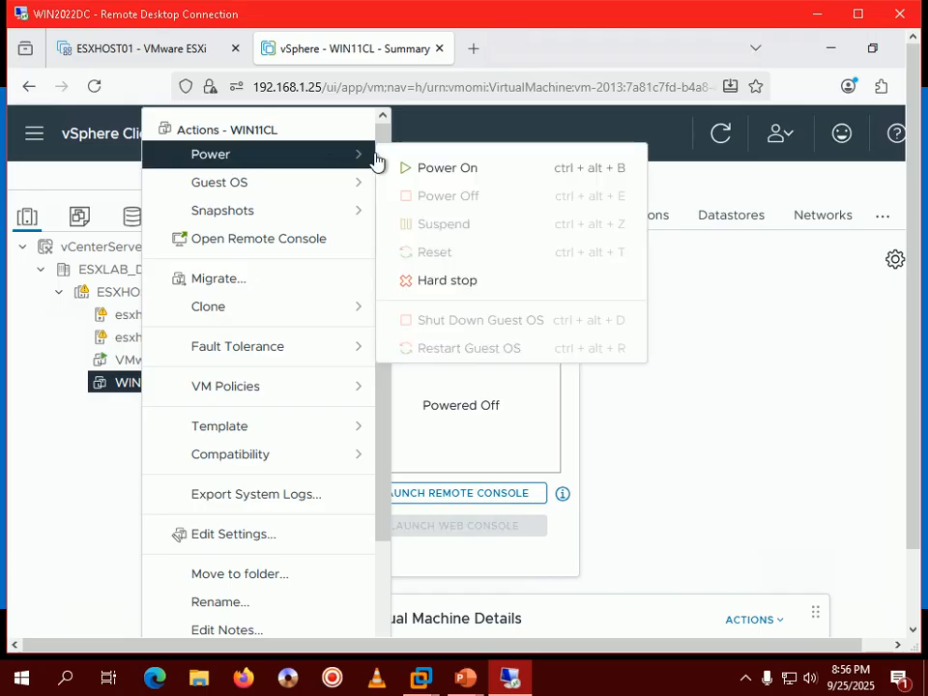
left_click(441, 170)
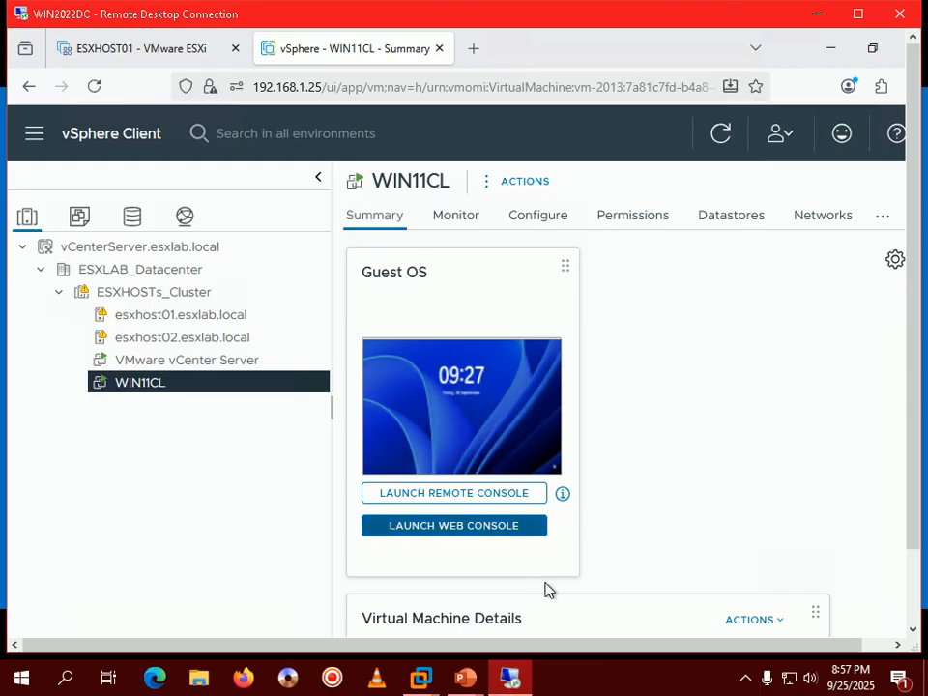
left_click(597, 686)
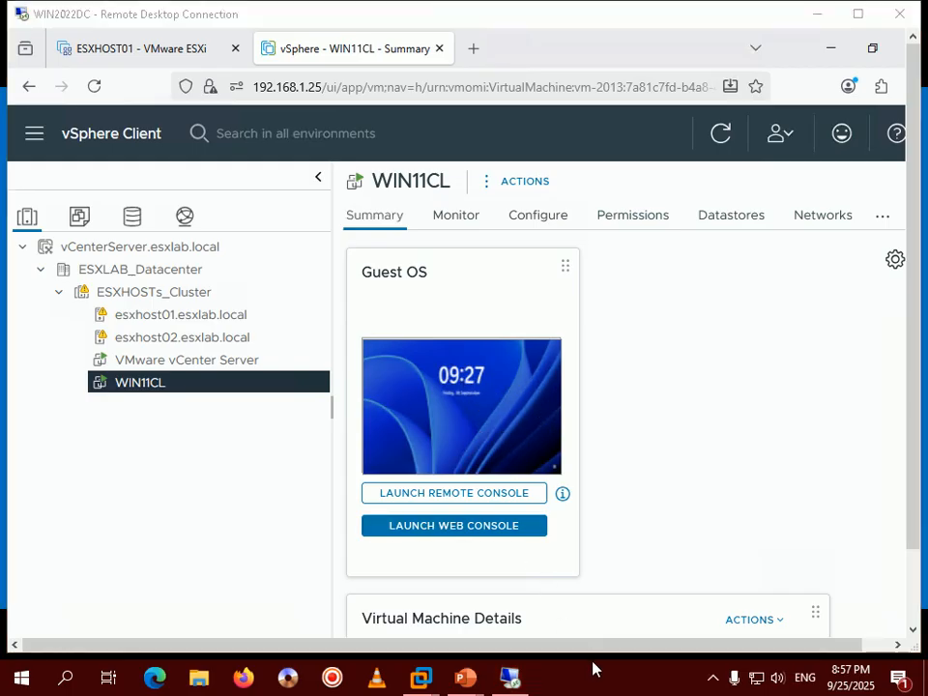
Step: Start a Remote Desktop connection to WIN11 and sign in with the lab admin password
key("super+r")
key("Return")
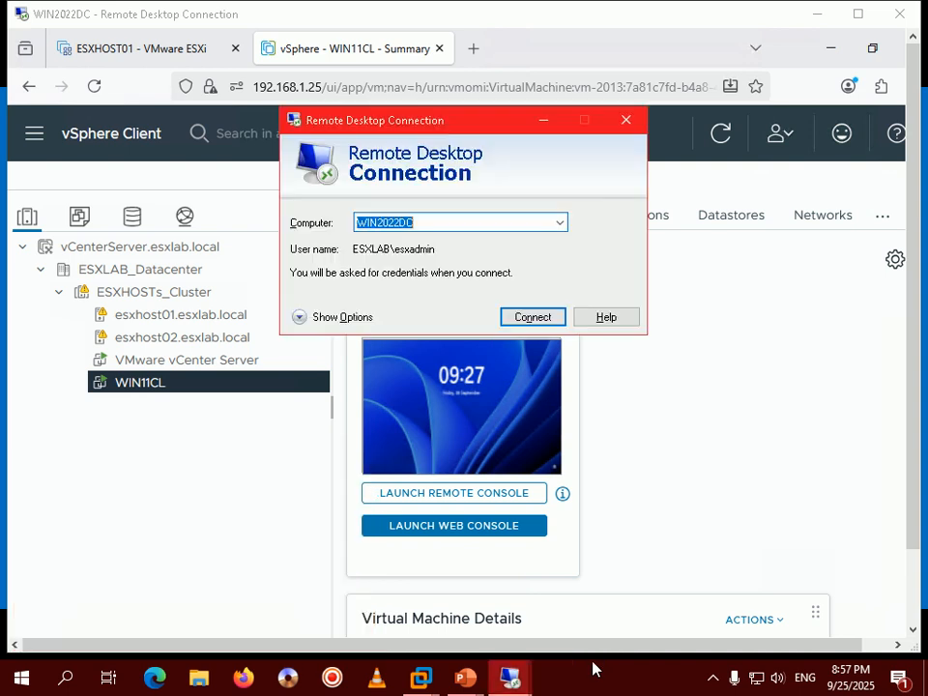
left_click(558, 223)
left_click(480, 225)
type("WI")
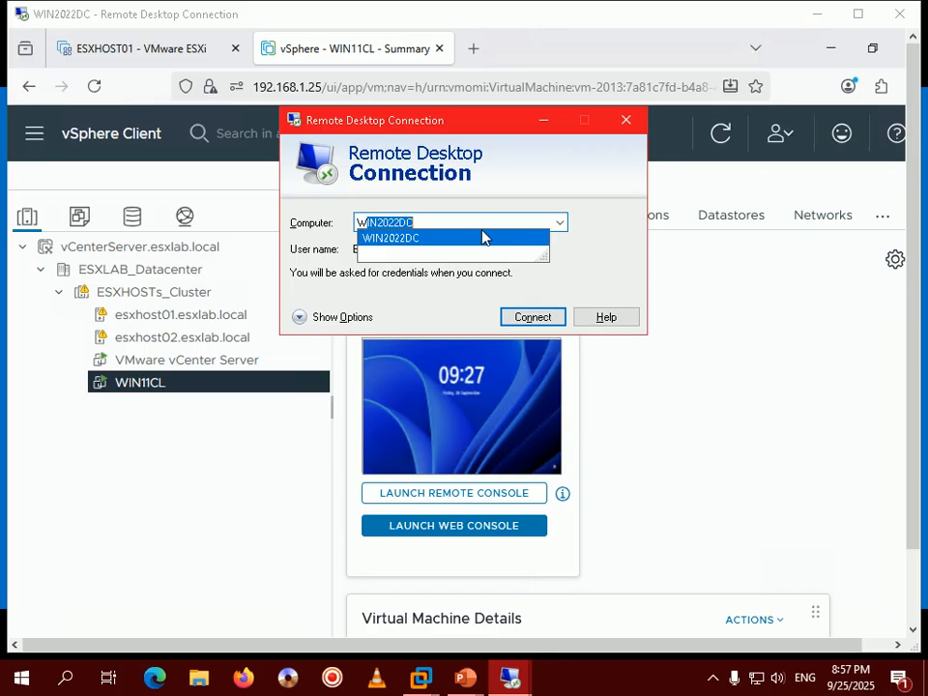
type("N11CL")
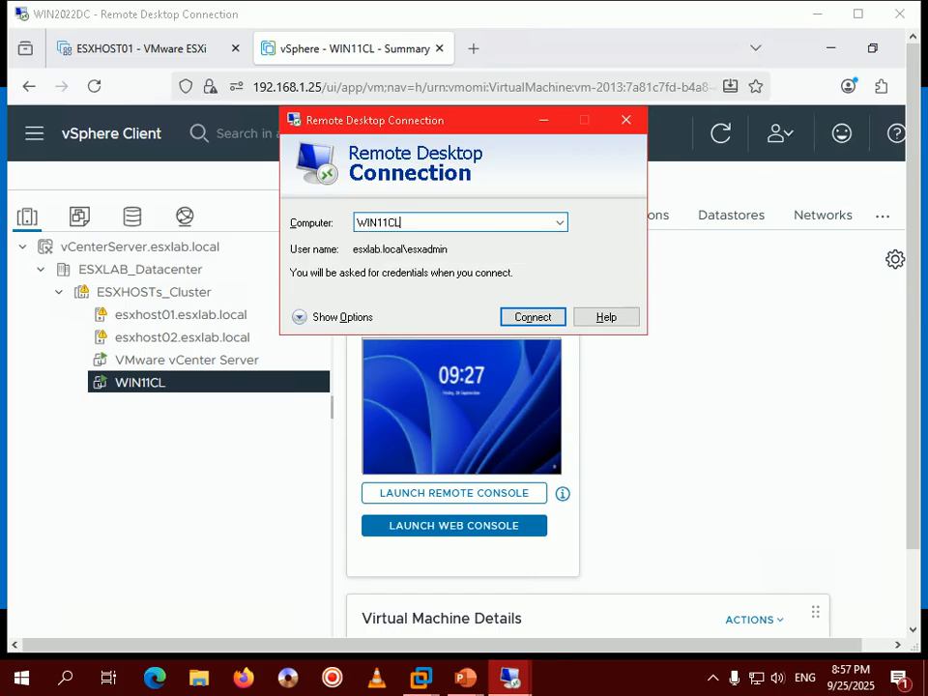
key("Return")
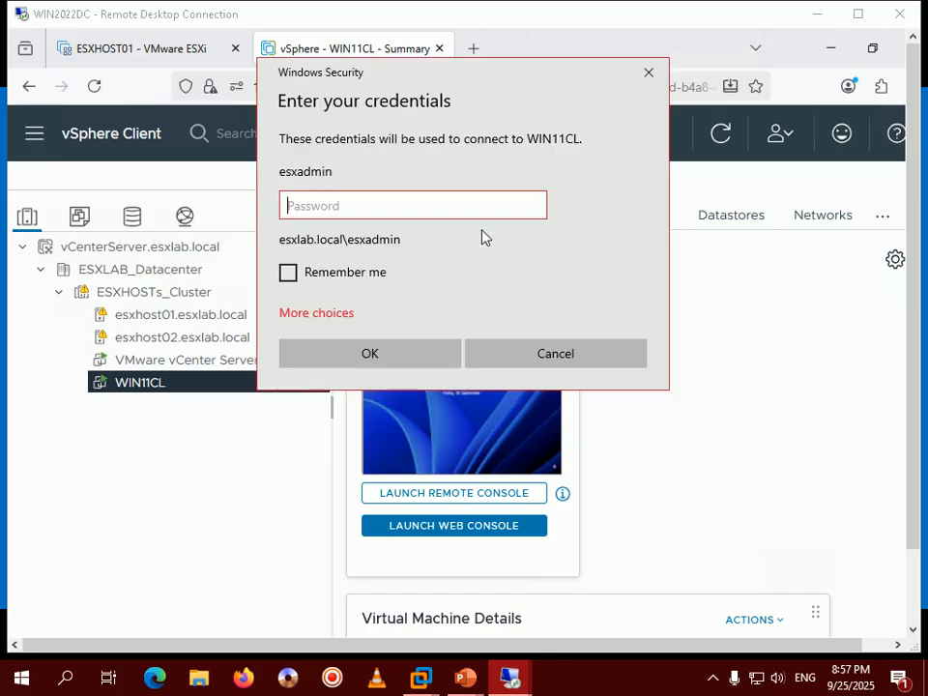
type("*************")
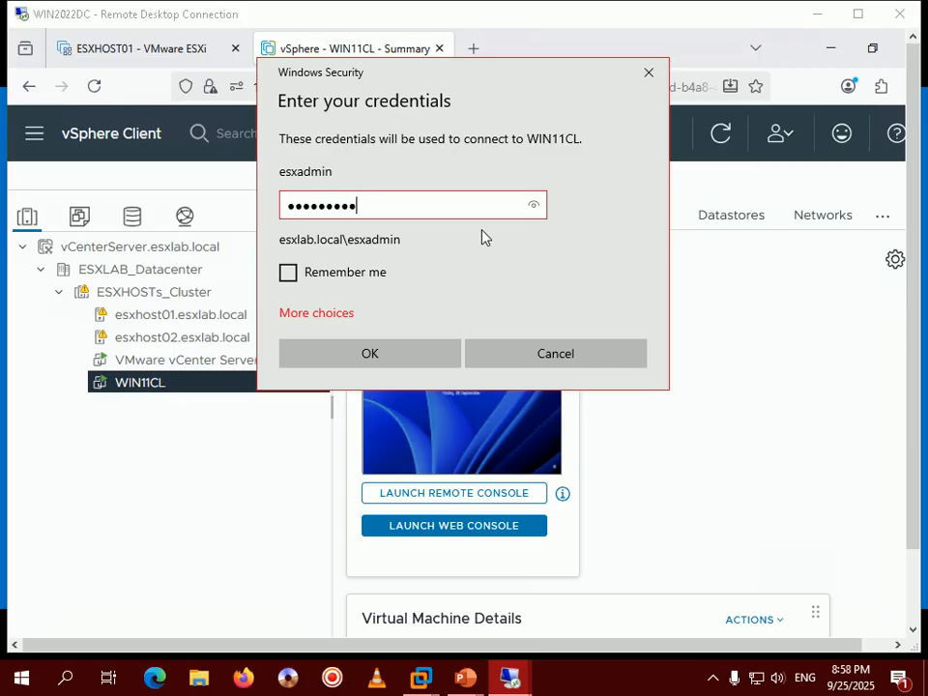
type("*")
type("•••")
key("Return")
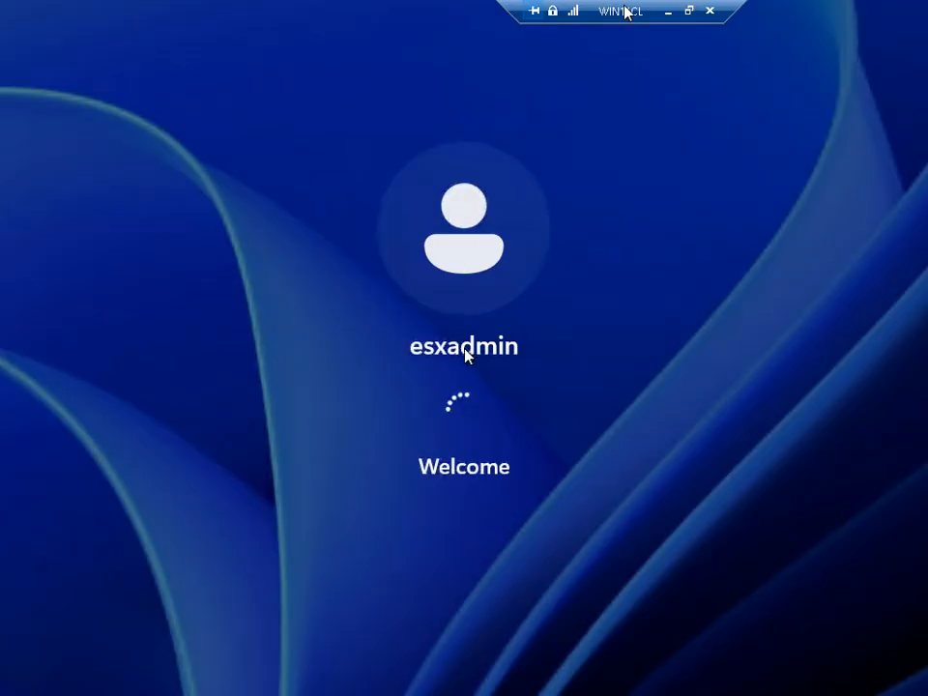
Step: Switch the remote session to a window and bring the Step 400 slide back on screen
left_click_drag(625, 13, 472, 8)
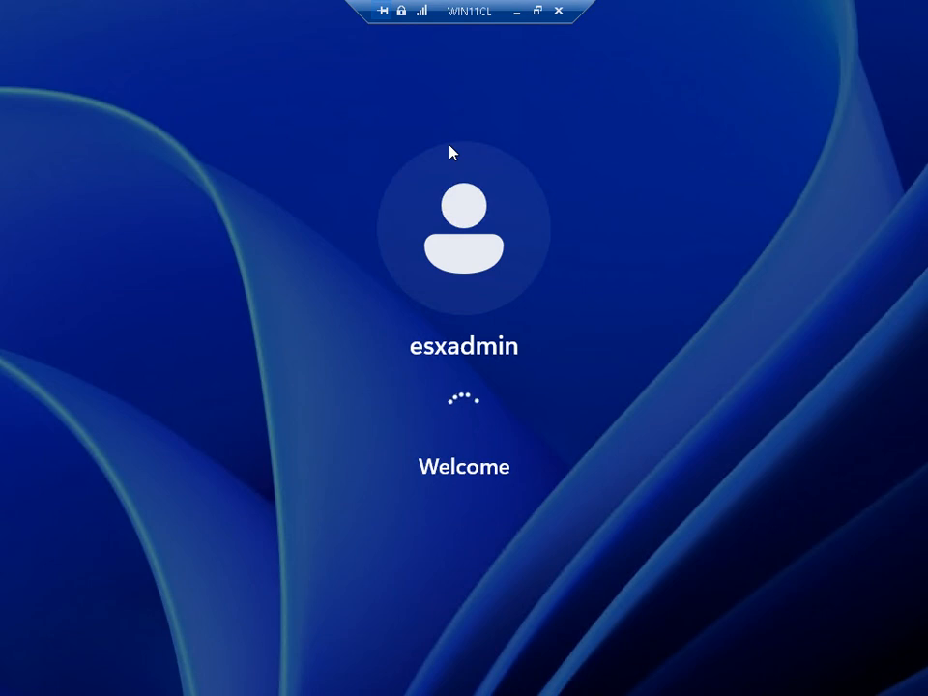
left_click(539, 10)
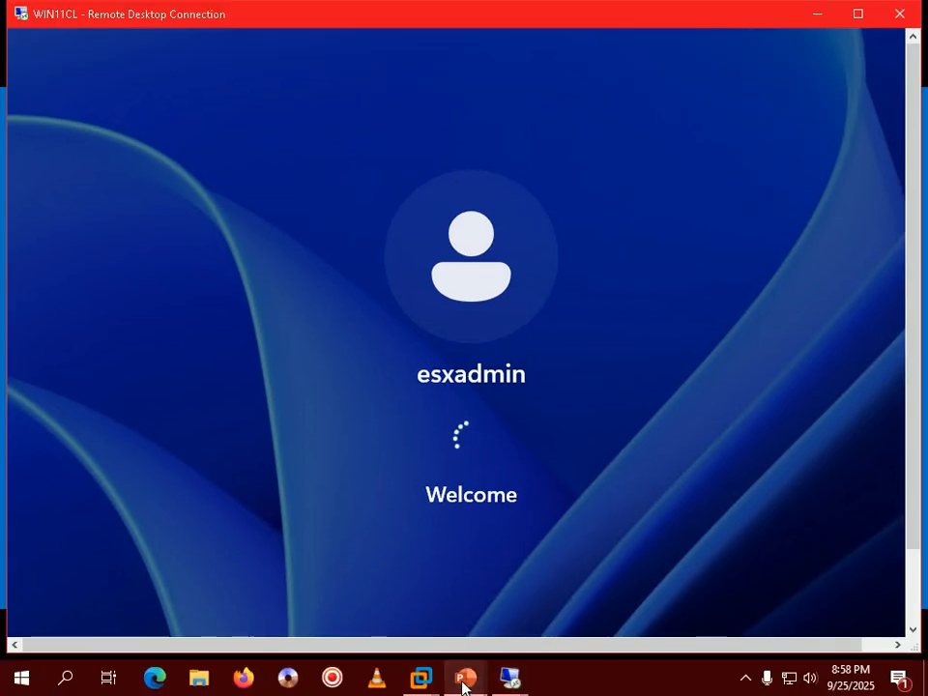
mouse_move(465, 683)
left_click(543, 543)
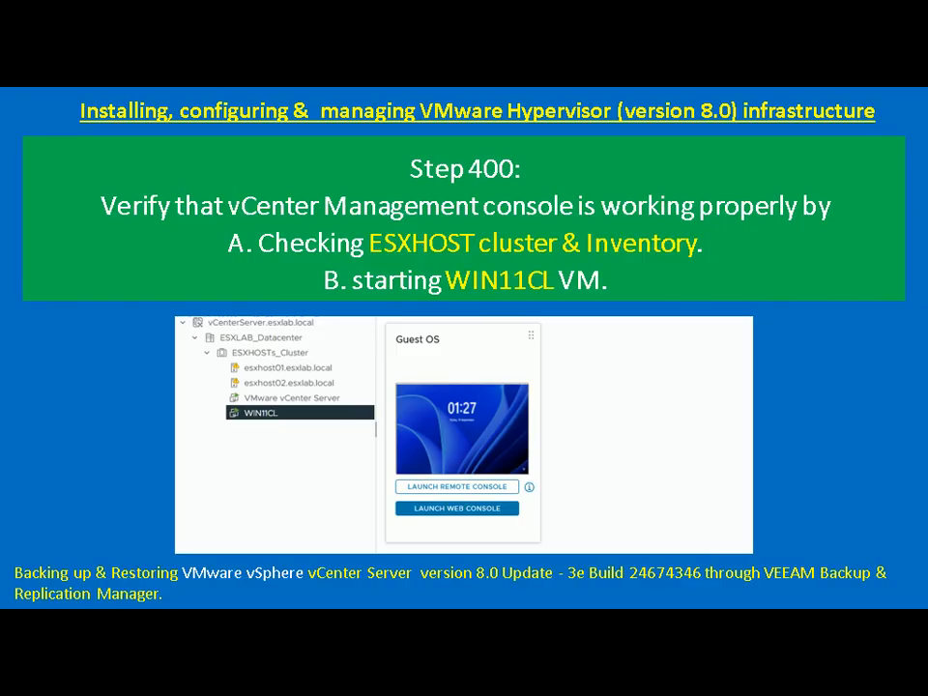